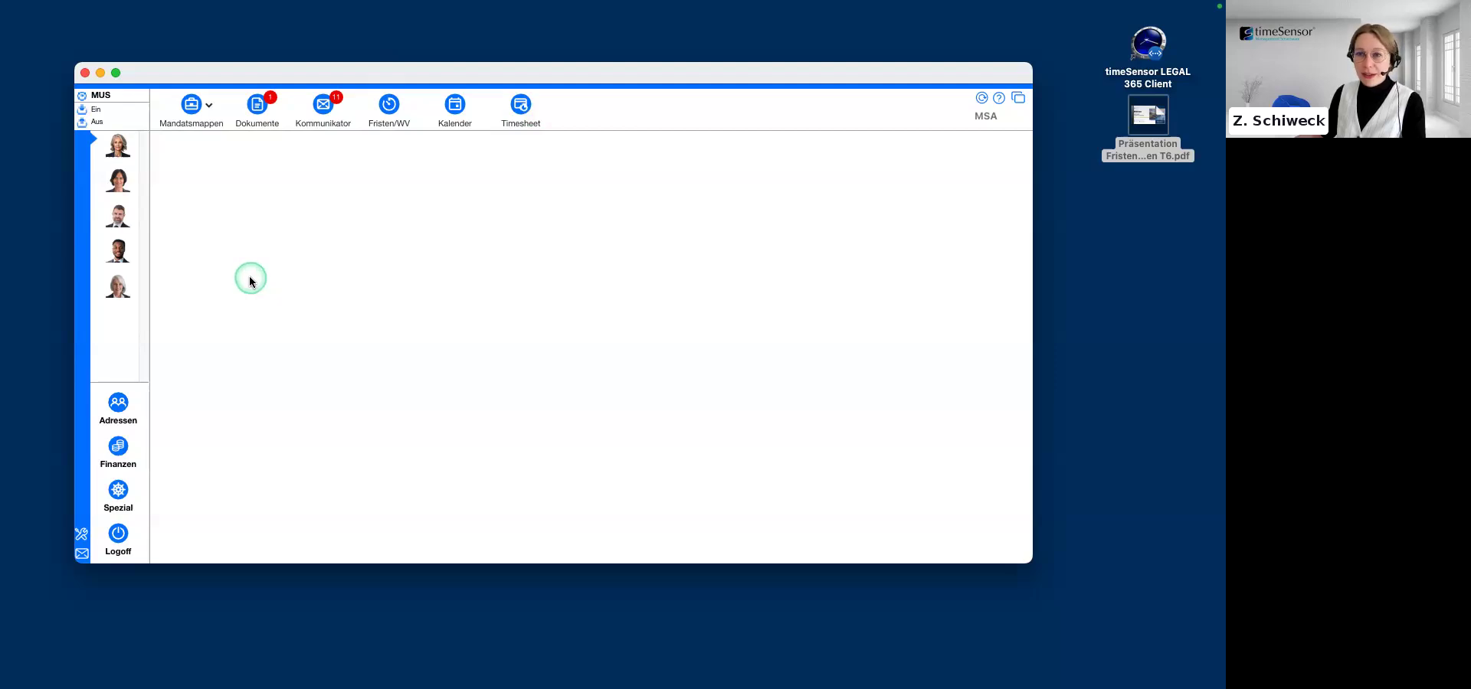
Step: Open the deadlines and follow-ups overview from the first employee's profile and show the entries of Alle Benutzer
{"action": "left_click", "coordinate": [124, 184]}
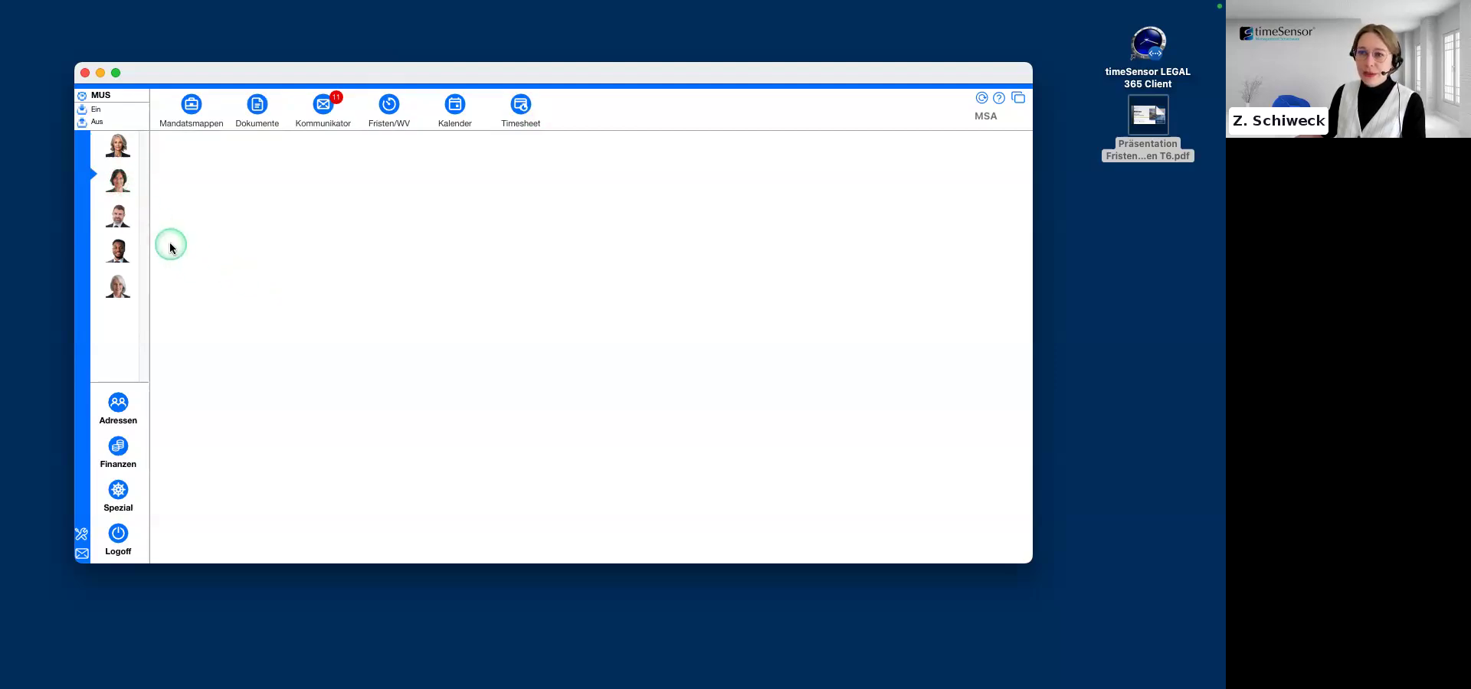
{"action": "left_click", "coordinate": [119, 146]}
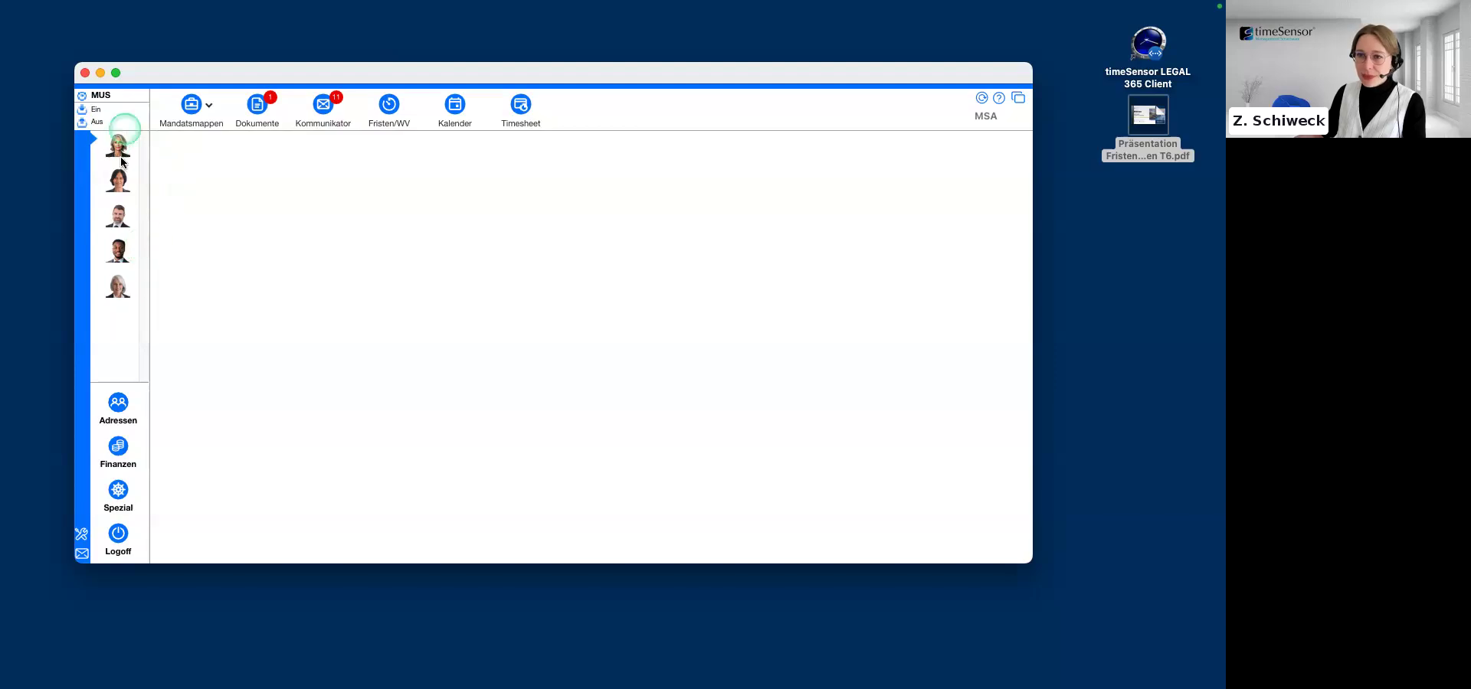
{"action": "left_click", "coordinate": [389, 106]}
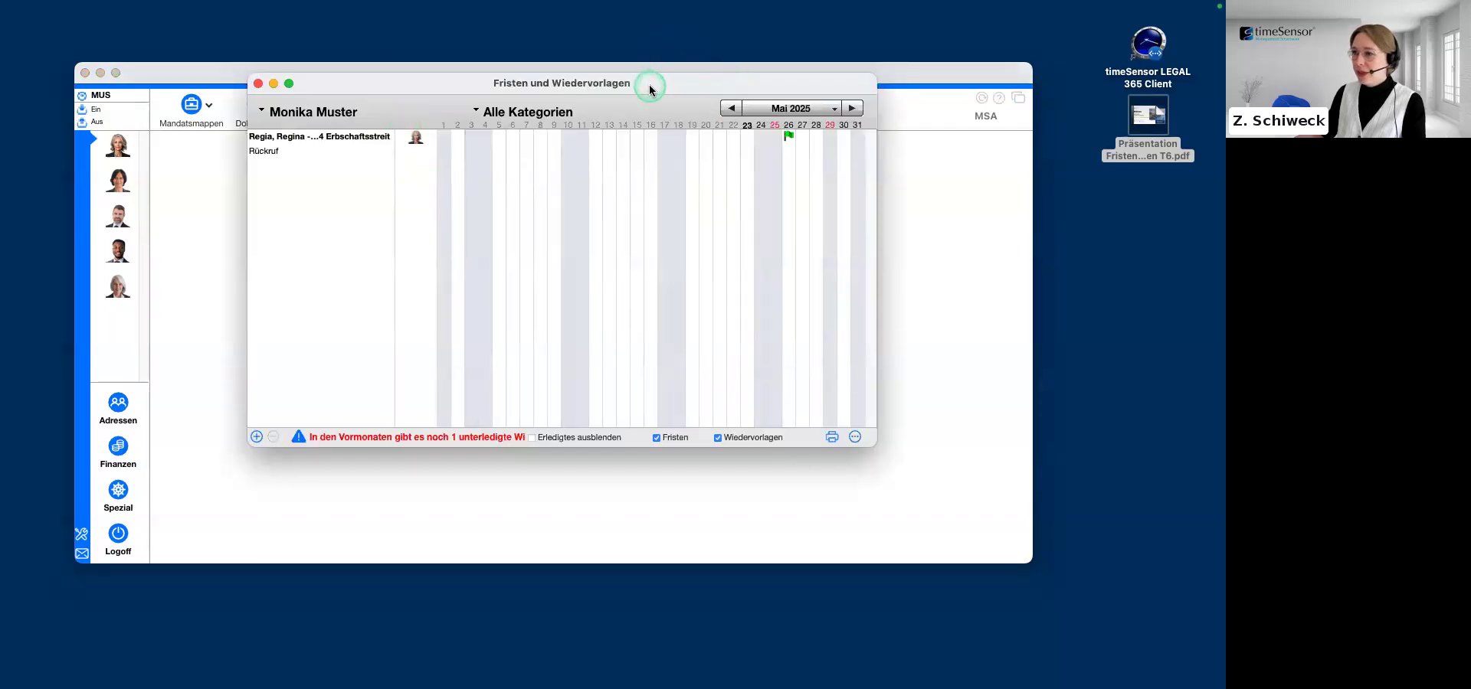
{"action": "left_click_drag", "start_coordinate": [650, 90], "coordinate": [630, 158]}
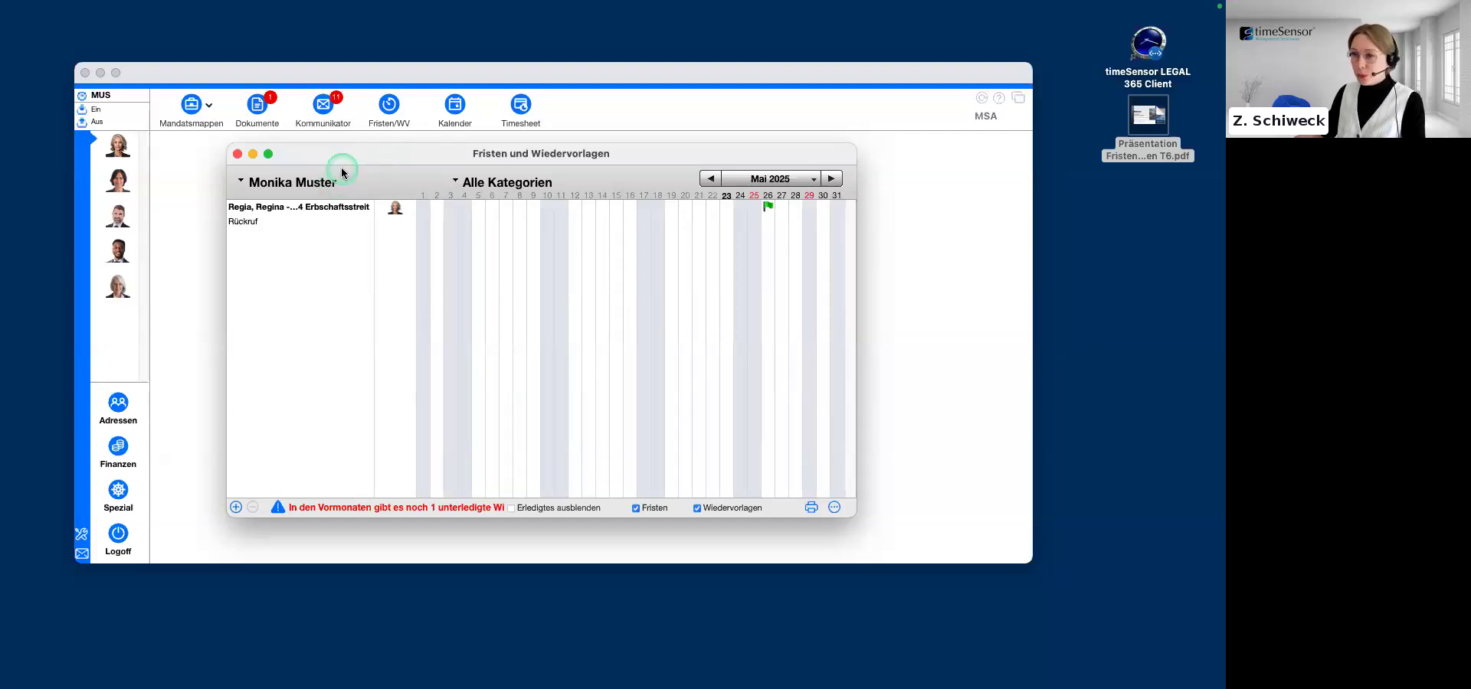
{"action": "left_click", "coordinate": [241, 184]}
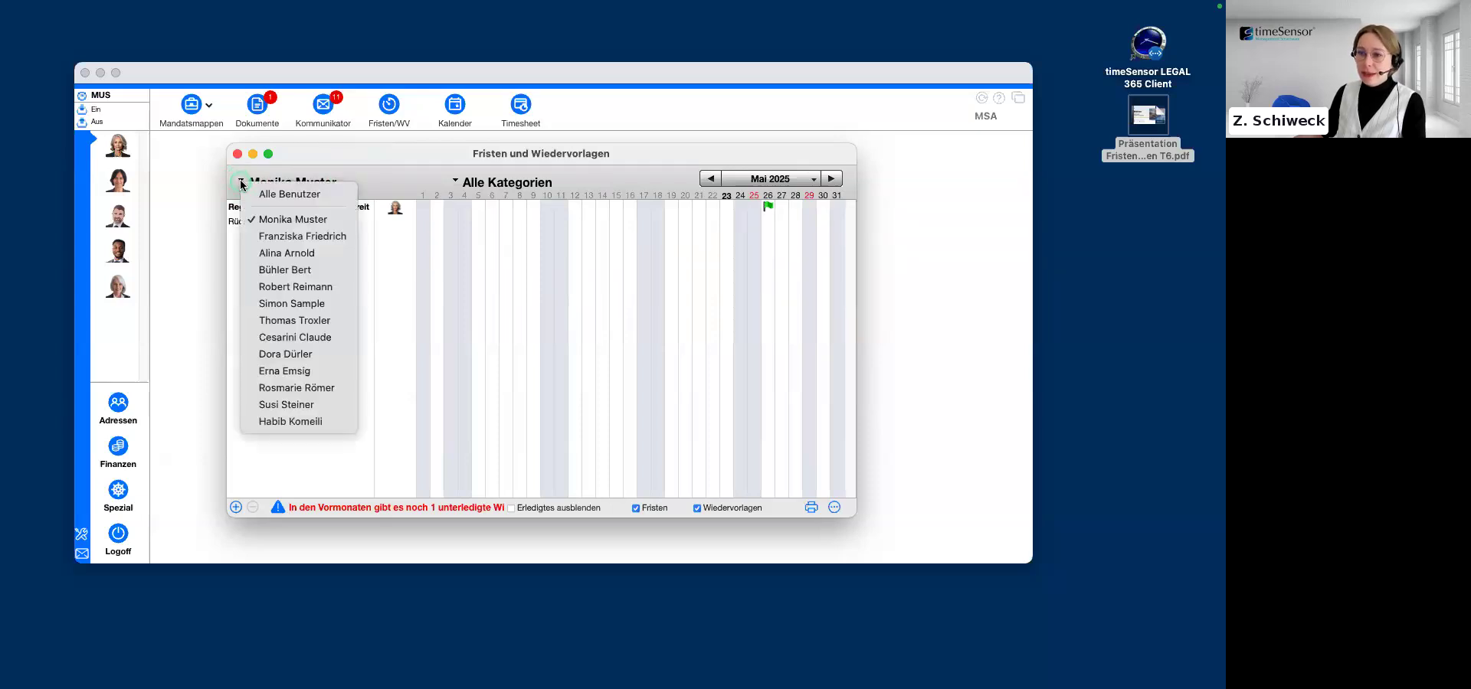
{"action": "left_click", "coordinate": [346, 196]}
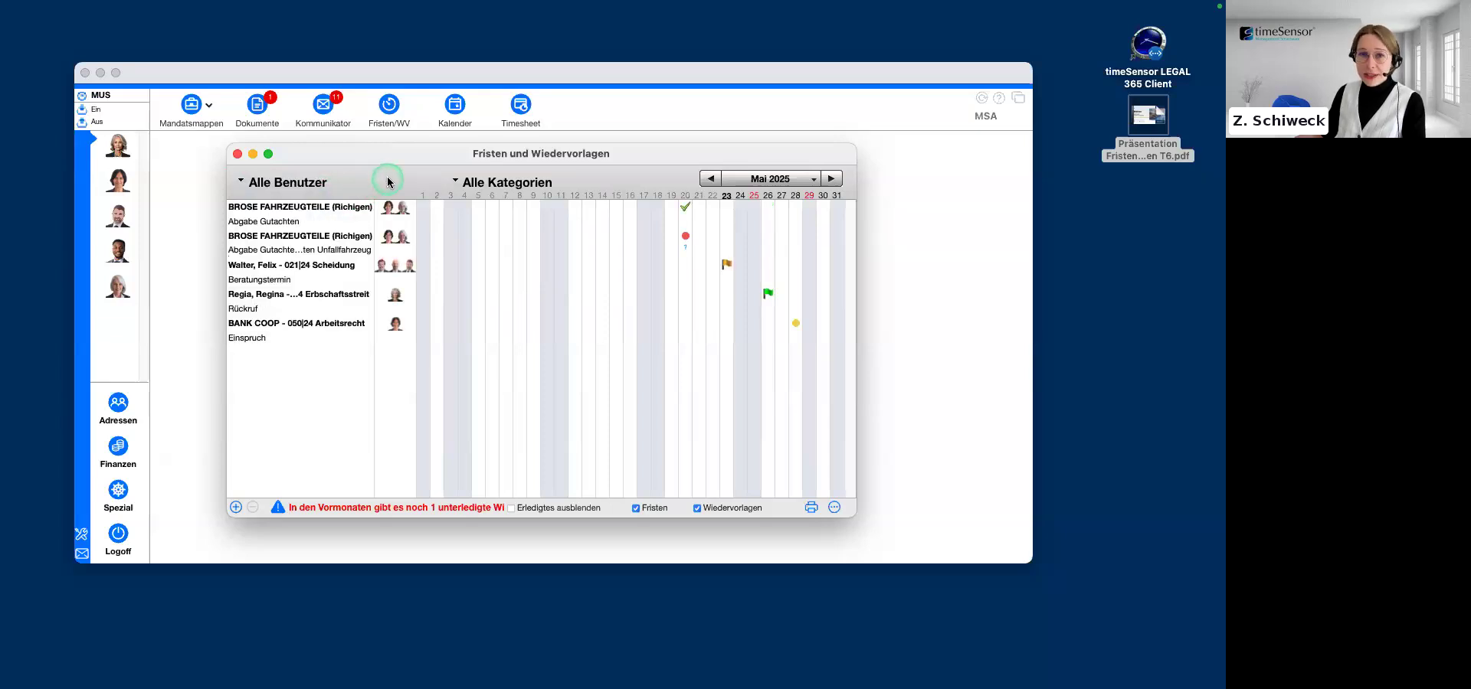
Step: Review the available user and category filter choices, keeping Alle Benutzer and Alle Kategorien
{"action": "left_click", "coordinate": [240, 182]}
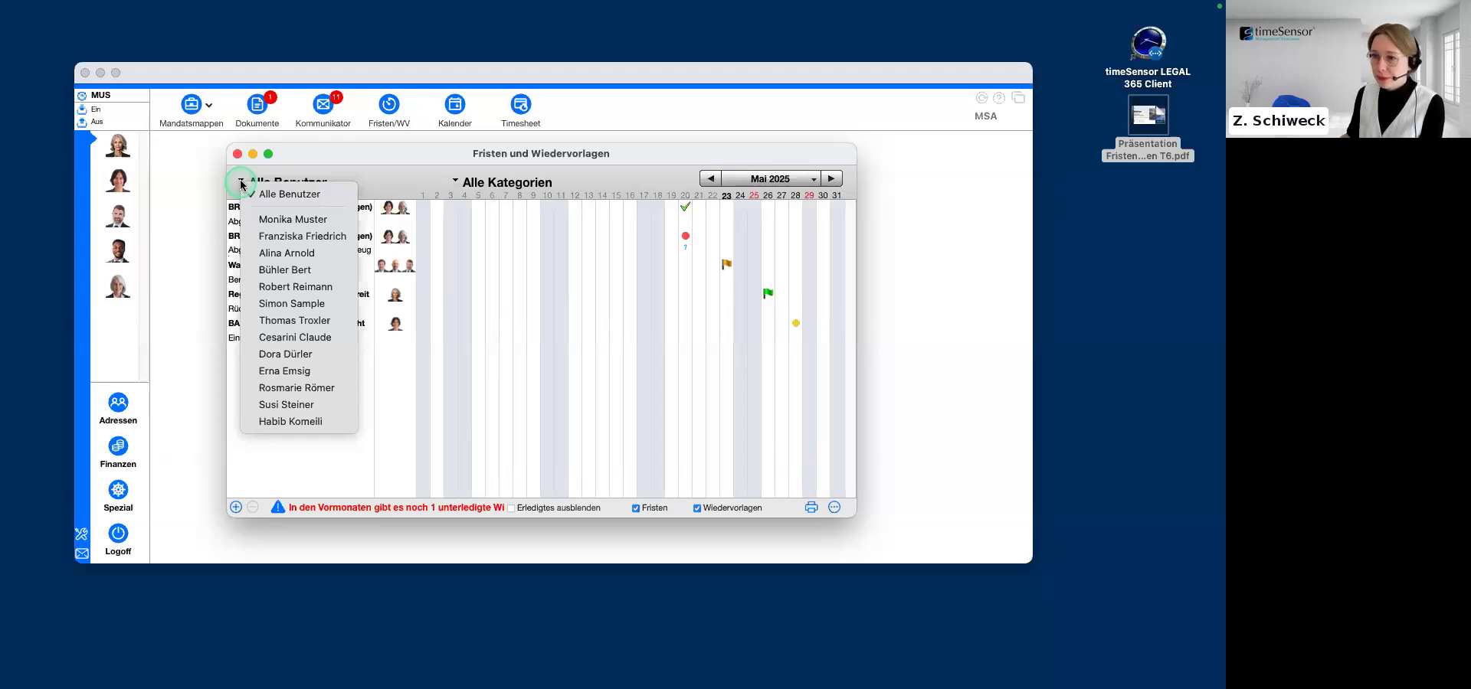
{"action": "left_click", "coordinate": [304, 194]}
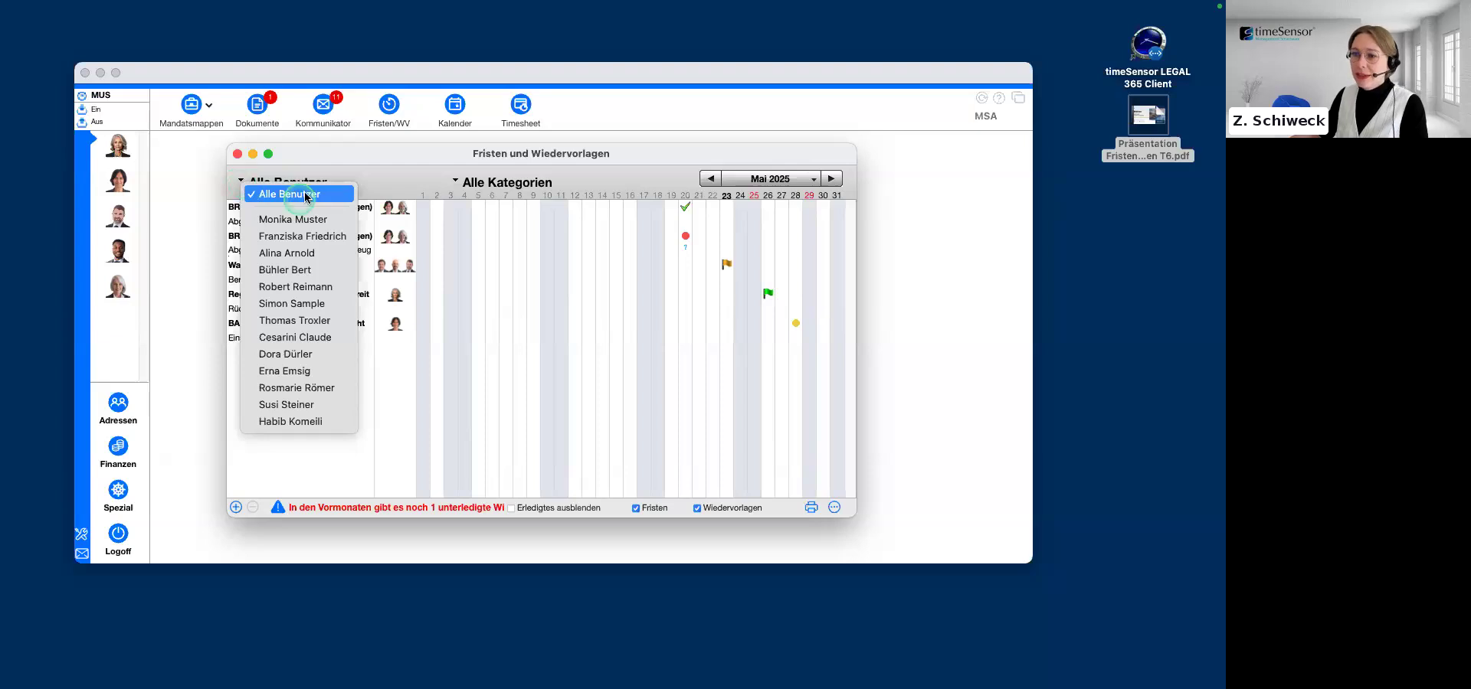
{"action": "left_click", "coordinate": [455, 155]}
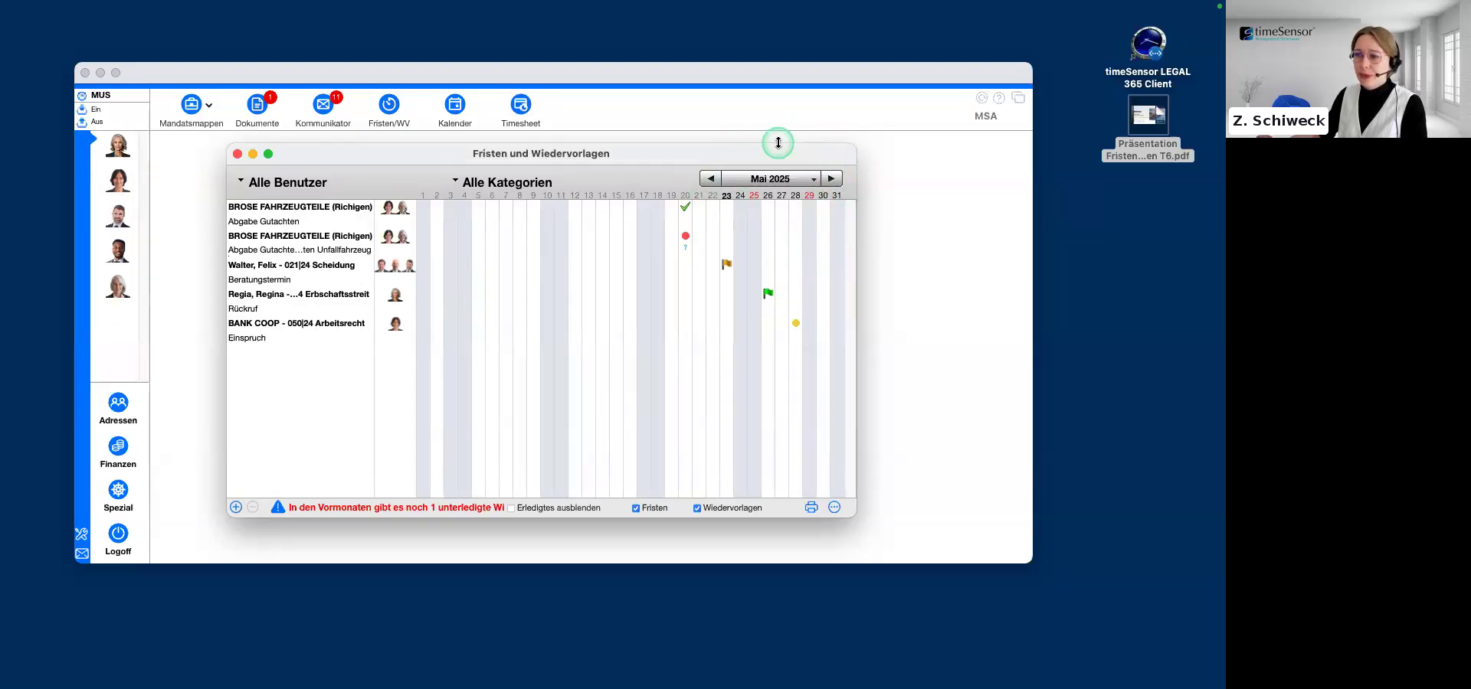
{"action": "left_click", "coordinate": [455, 181]}
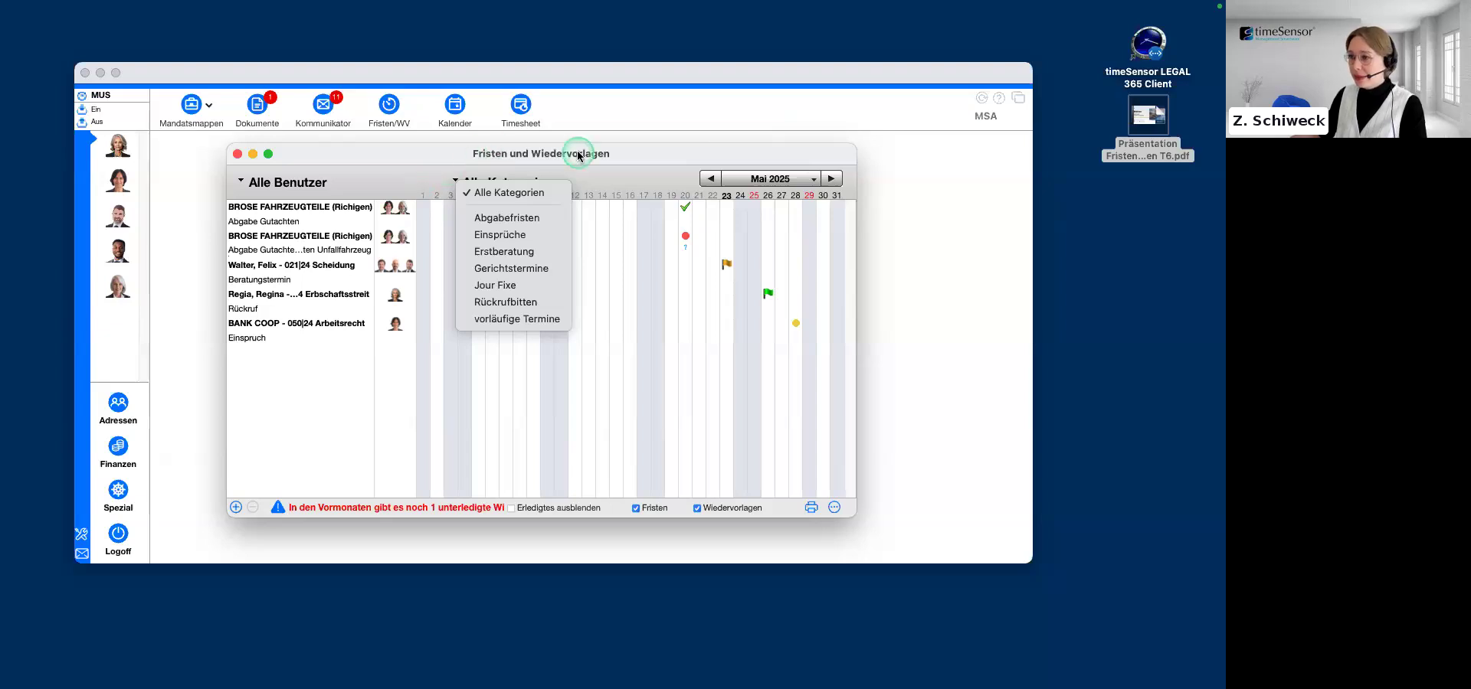
{"action": "left_click", "coordinate": [559, 238]}
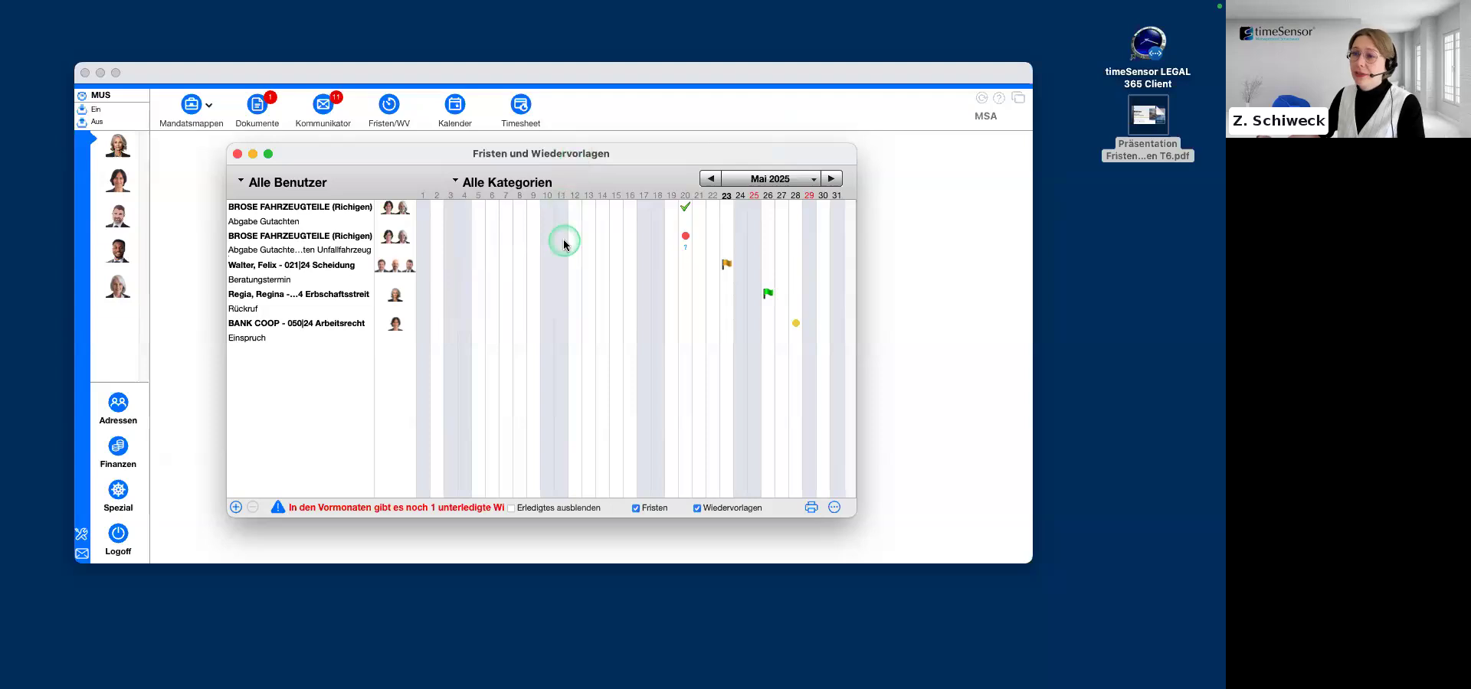
Step: View the details of the completed BROSE FAHRZEUGTEILE deadline Abgabe Gutachten on 20 May 2025, then return to the overview
{"action": "left_click", "coordinate": [393, 215]}
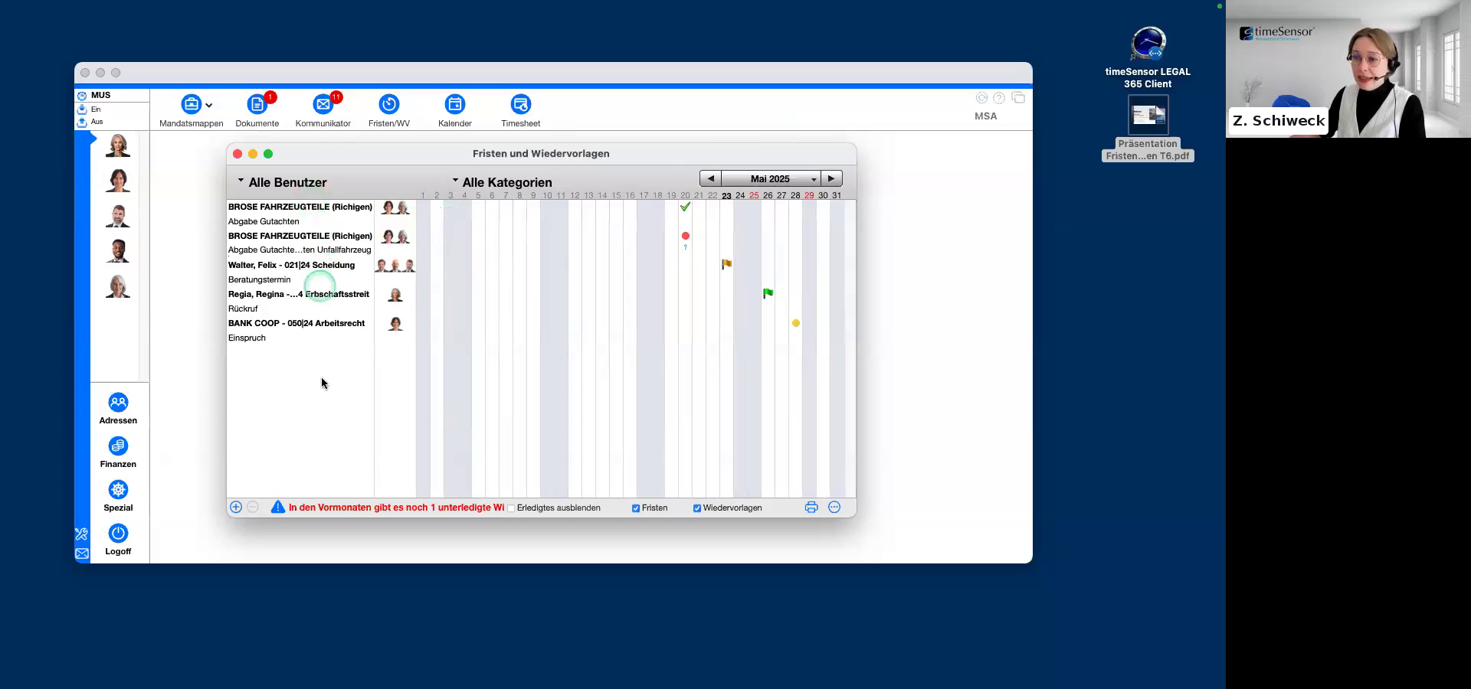
{"action": "left_click", "coordinate": [337, 213]}
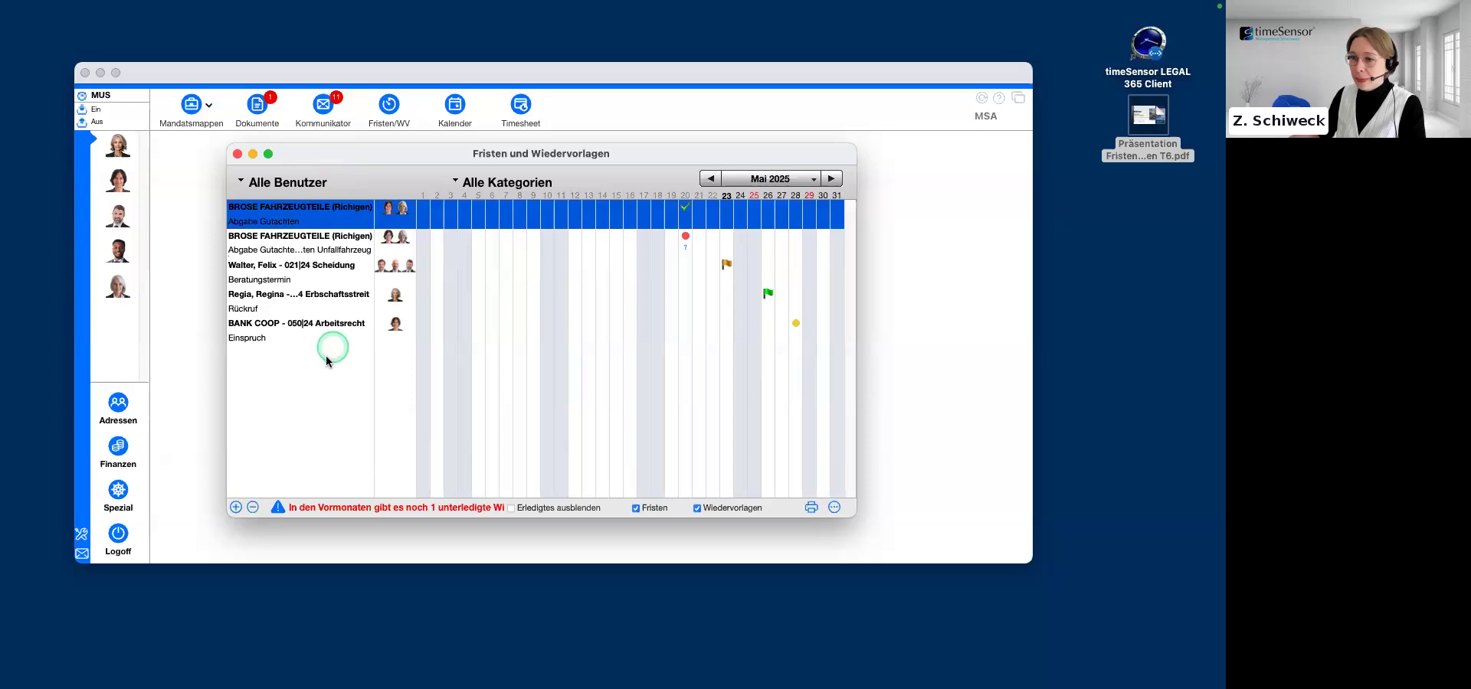
{"action": "left_click", "coordinate": [300, 371]}
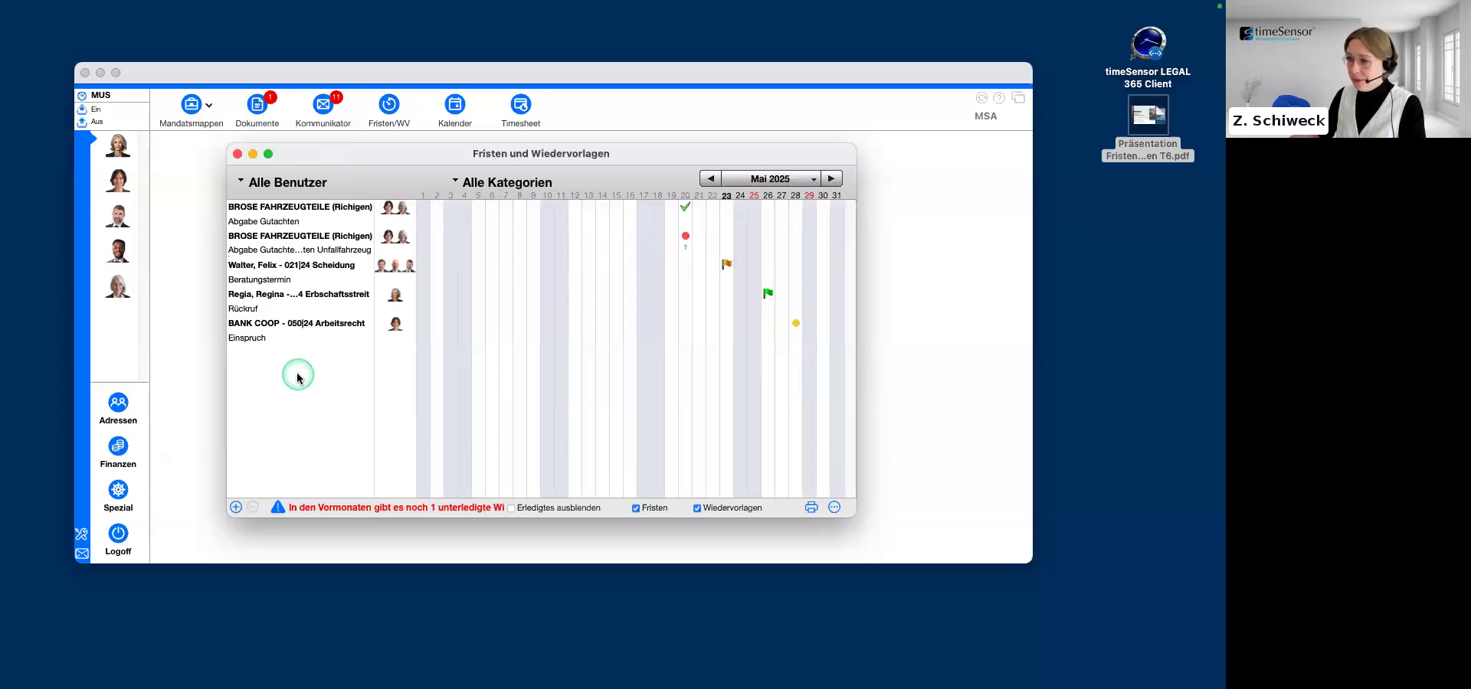
{"action": "double_click", "coordinate": [685, 206]}
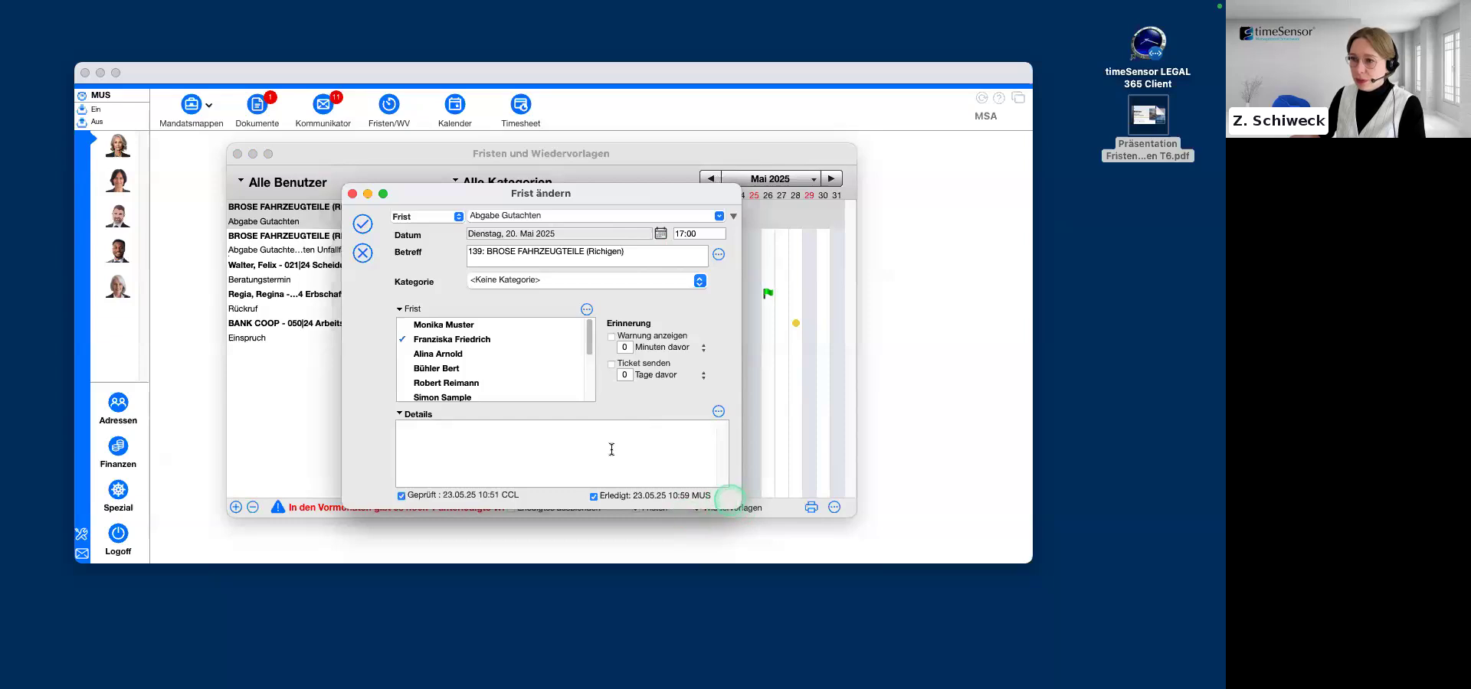
{"action": "left_click", "coordinate": [363, 226]}
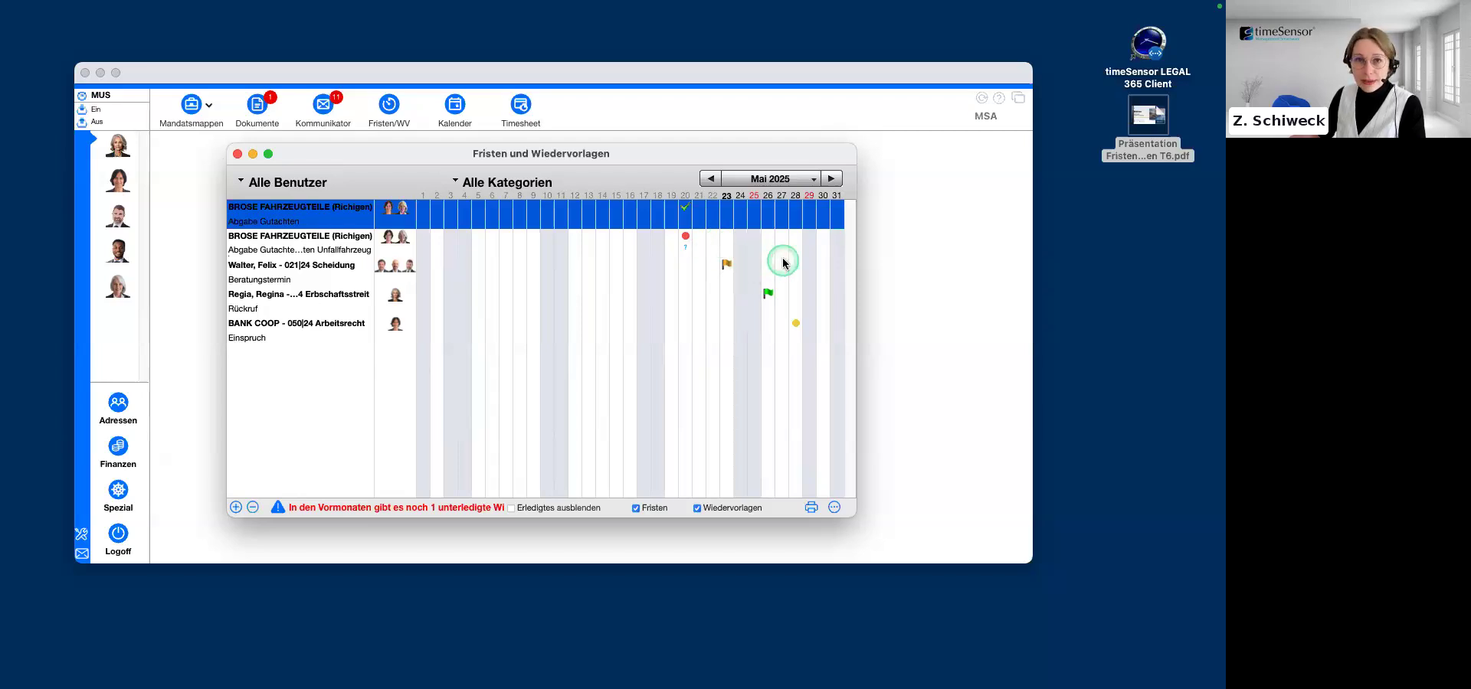
Step: Look through the remaining May entries and view the details of the Rückruf follow-up on 26 May 2025
{"action": "left_click", "coordinate": [712, 242]}
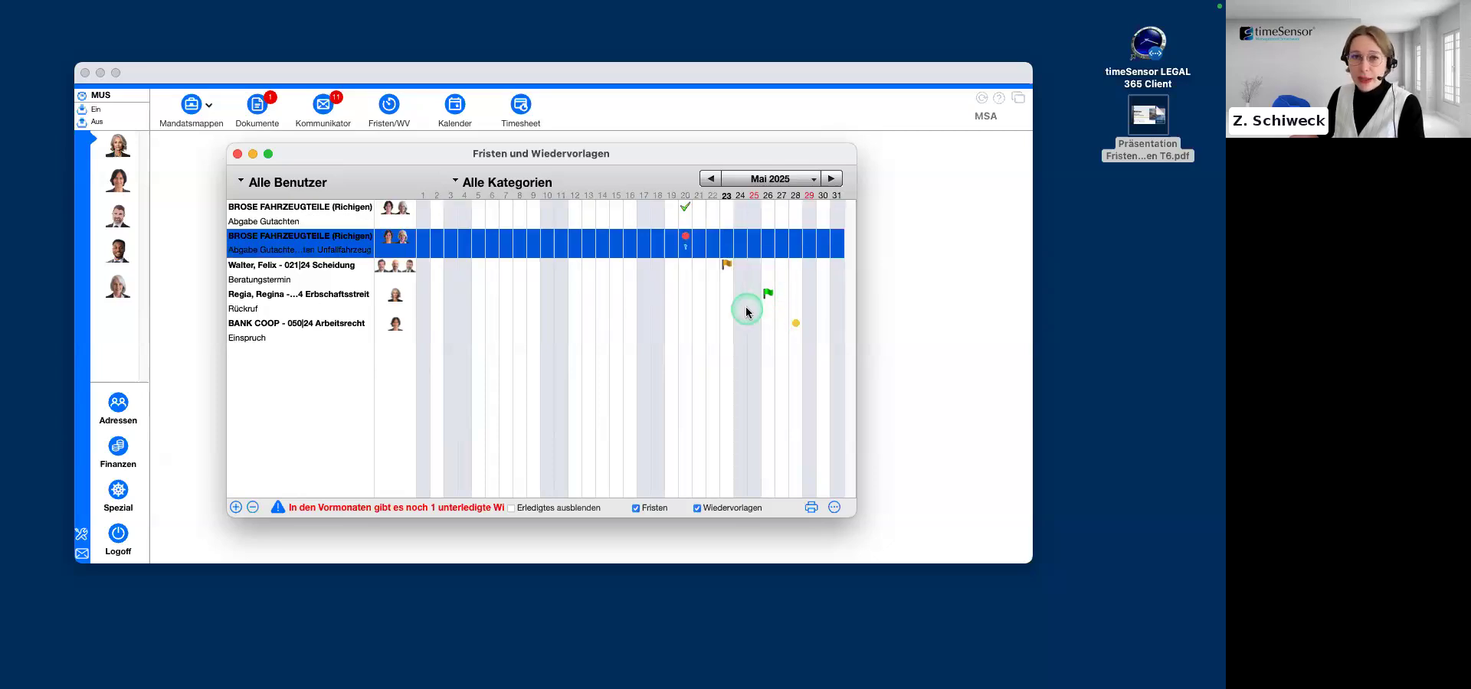
{"action": "left_click", "coordinate": [816, 330]}
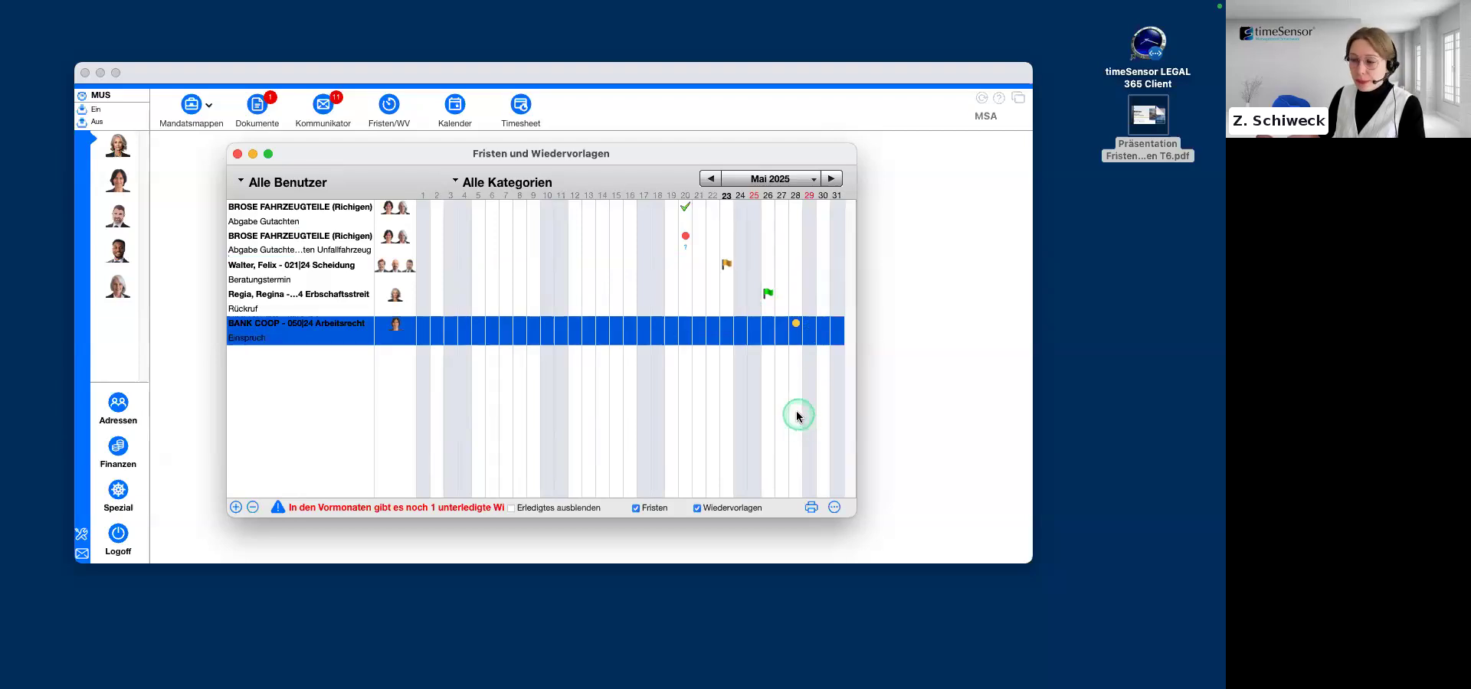
{"action": "double_click", "coordinate": [765, 295]}
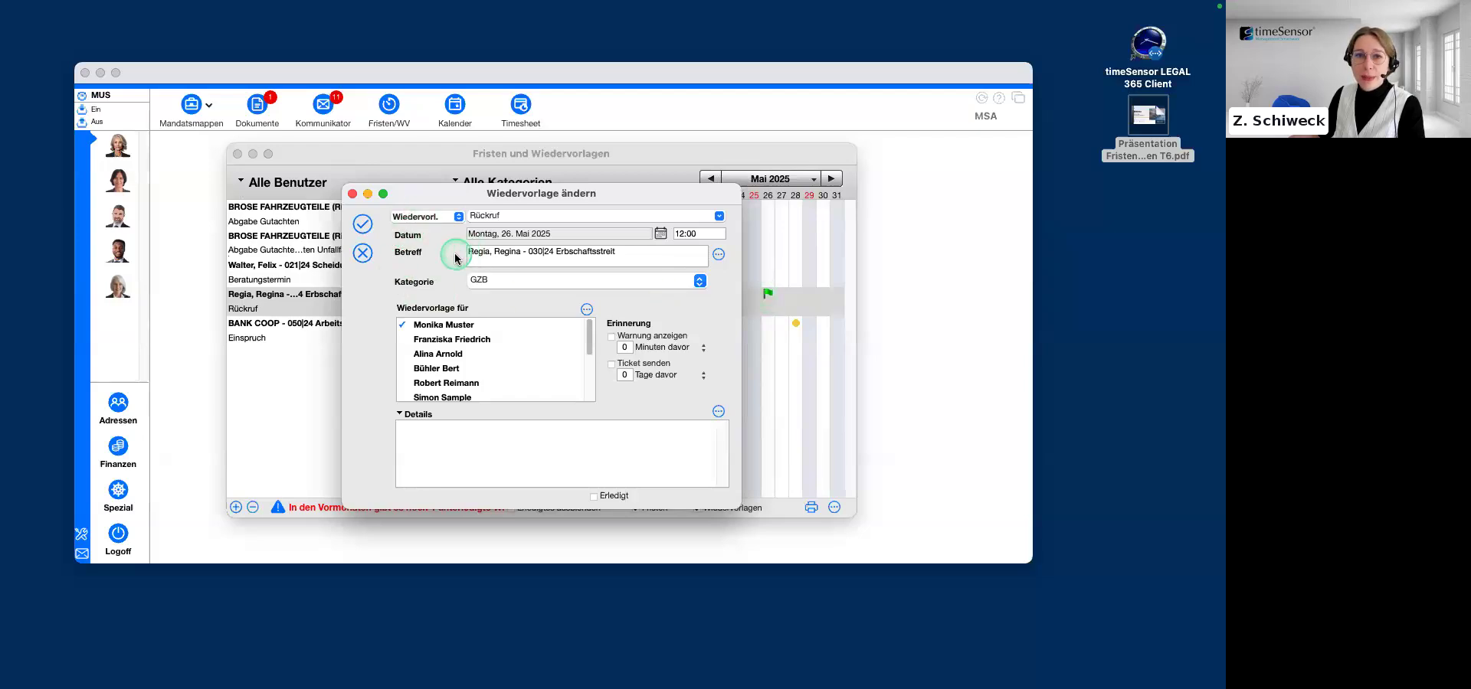
{"action": "left_click", "coordinate": [363, 226]}
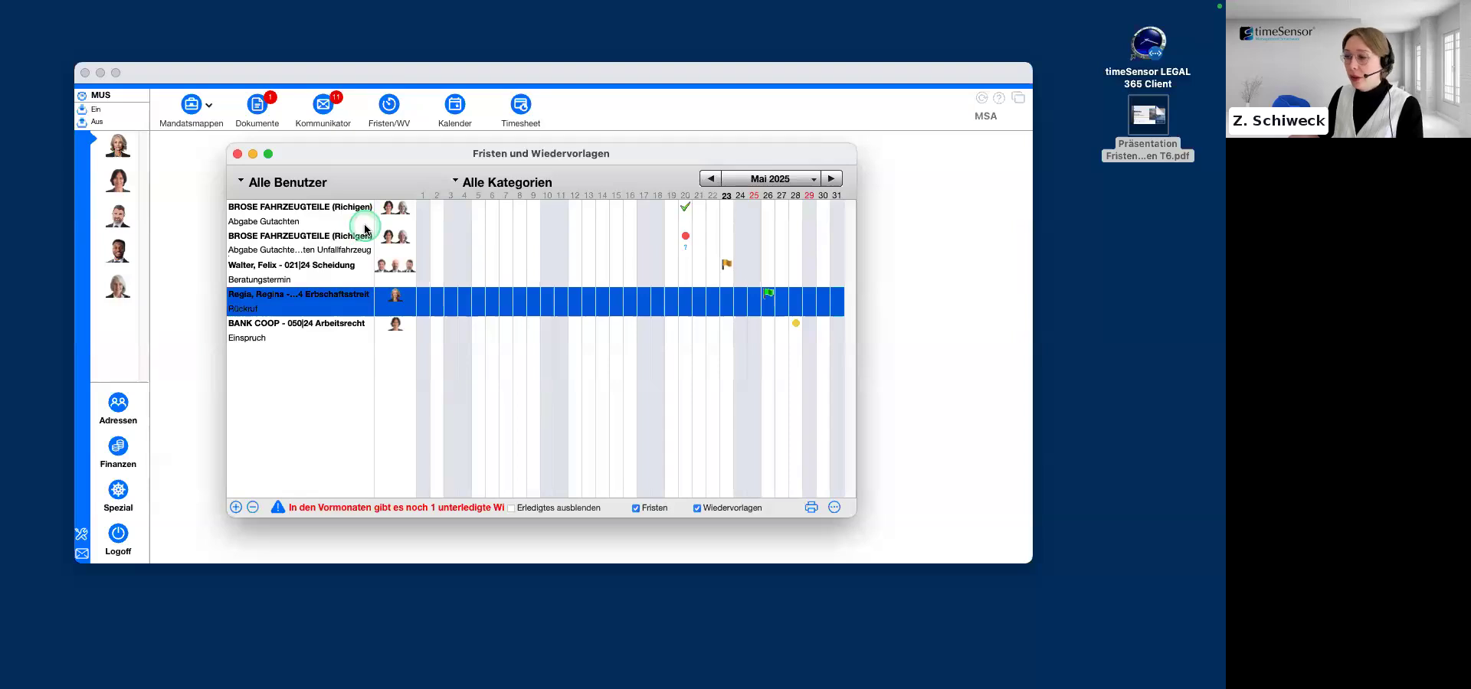
{"action": "left_click", "coordinate": [550, 380]}
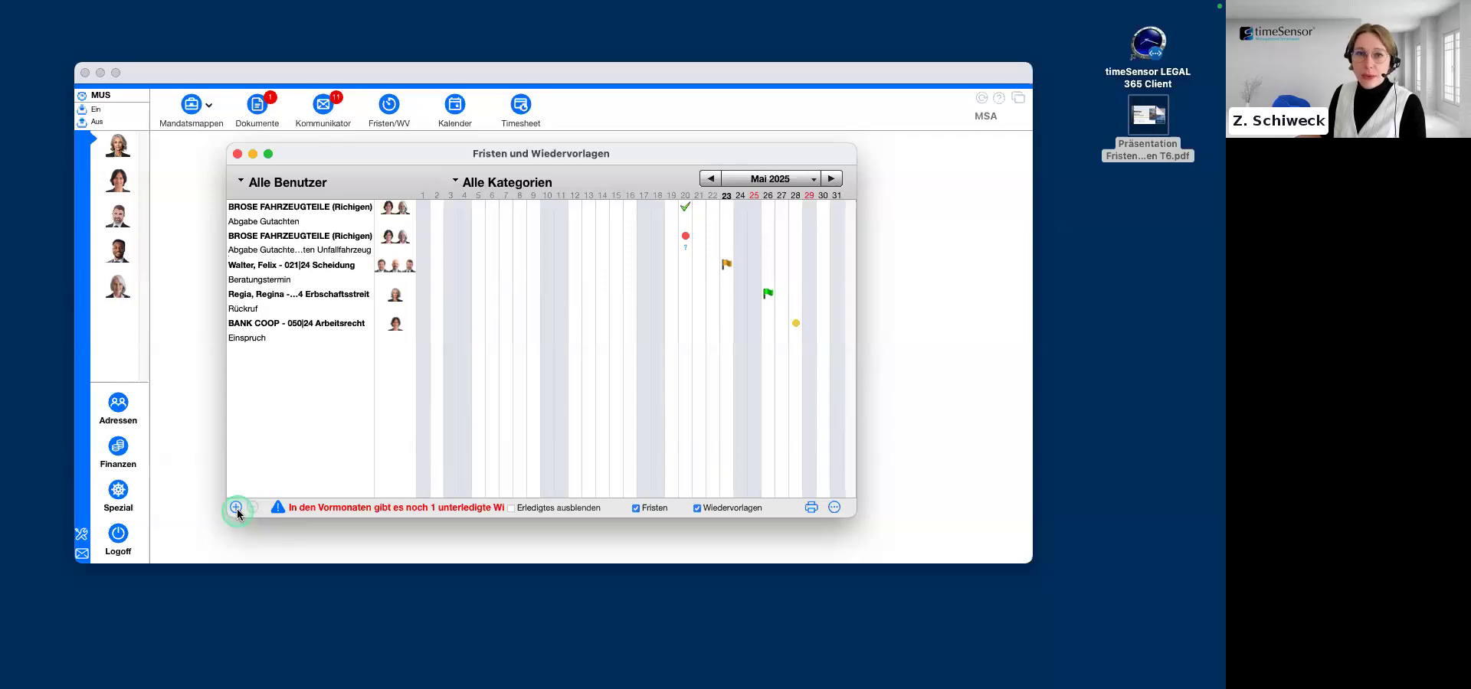
{"action": "left_click", "coordinate": [315, 327]}
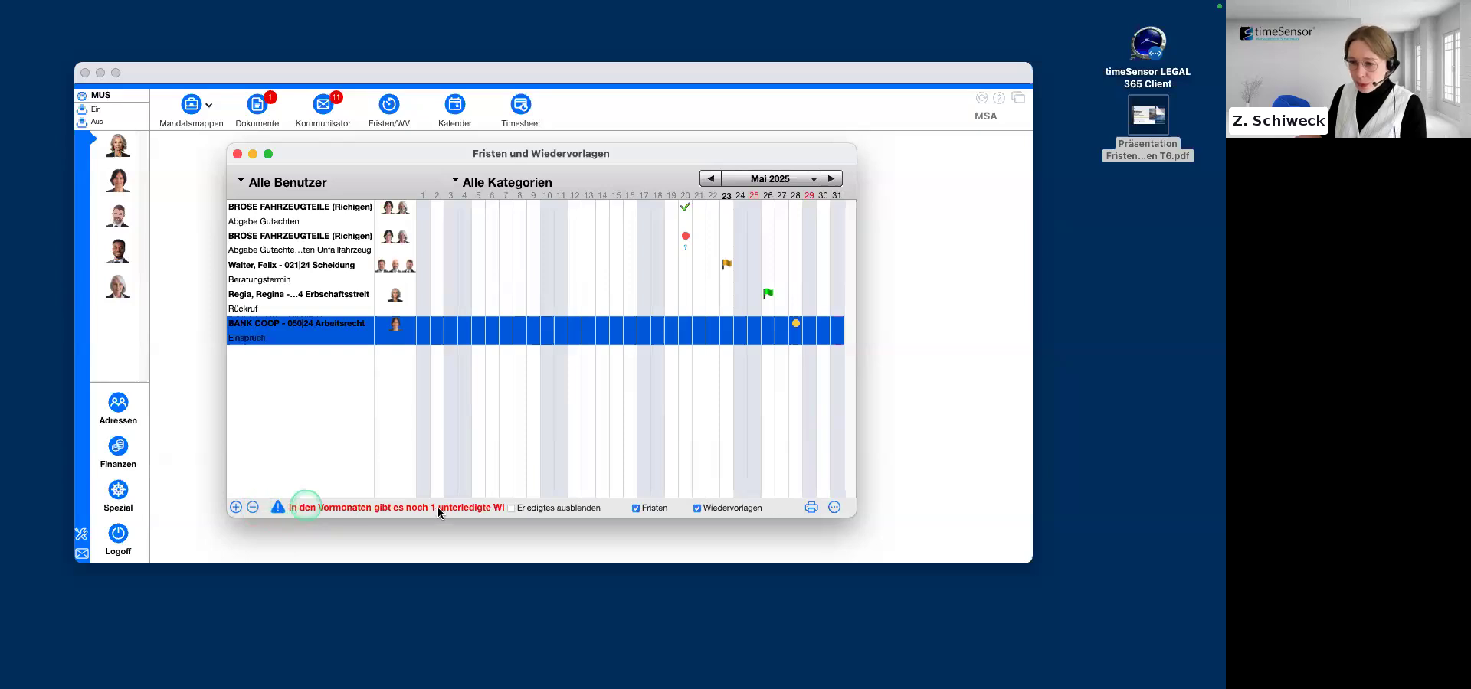
{"action": "left_click", "coordinate": [476, 478]}
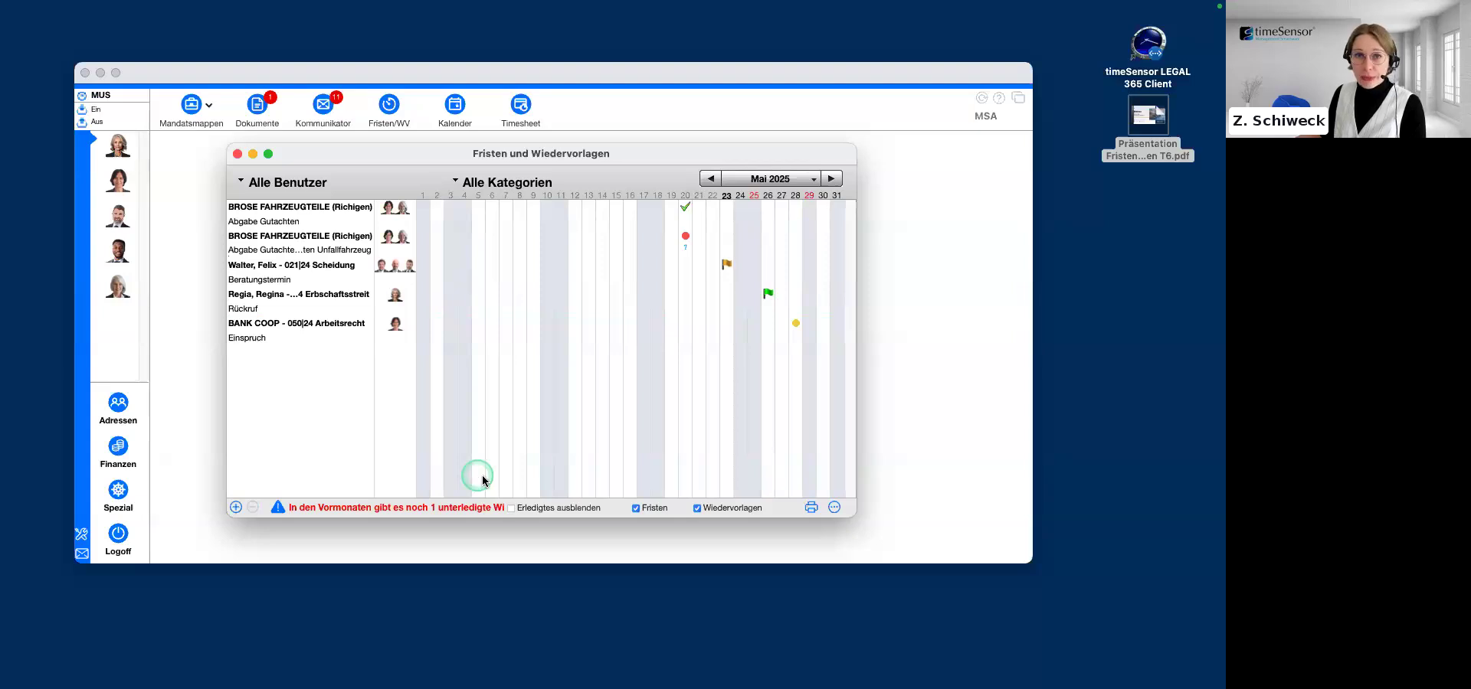
Step: Mark the April 2025 BANK COOP follow-up Rückruf wg. Kündigungsverfahren as Erledigt, save it and return to May 2025
{"action": "left_click", "coordinate": [712, 180]}
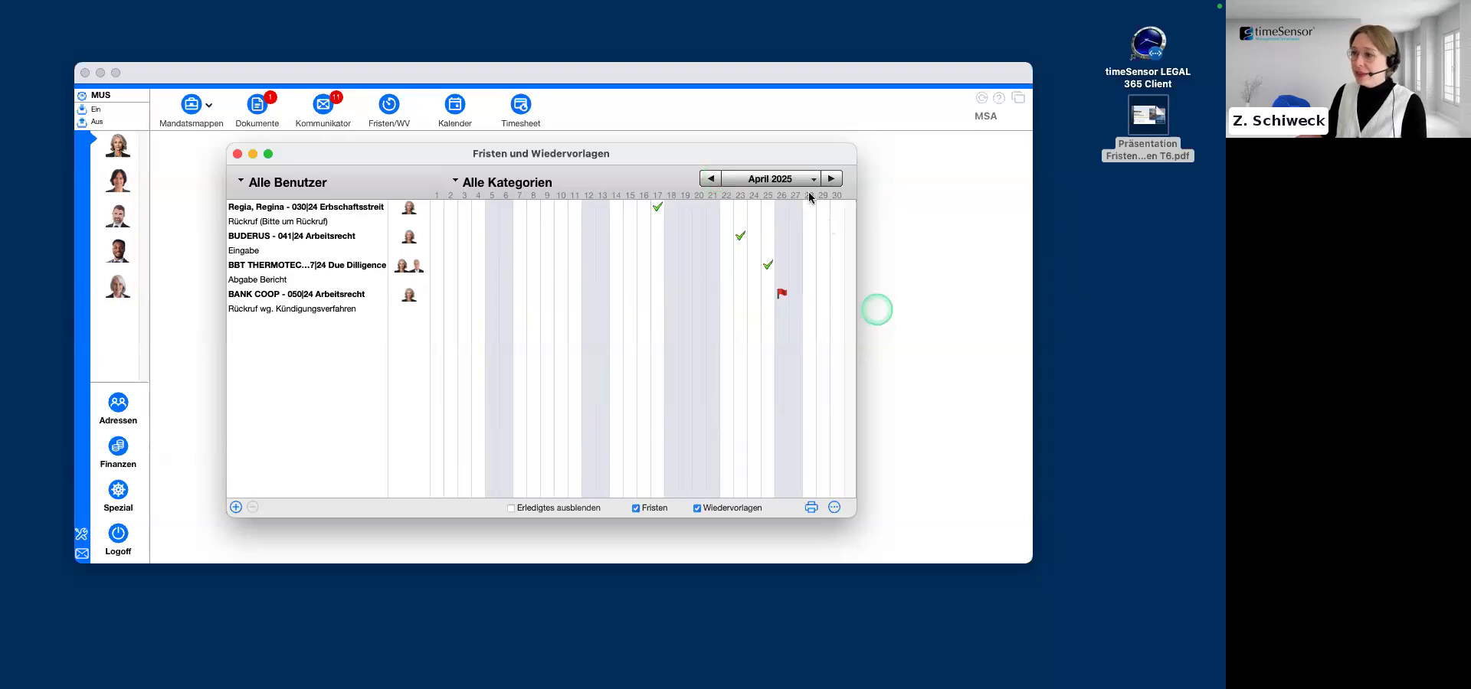
{"action": "left_click", "coordinate": [801, 301]}
{"action": "double_click", "coordinate": [665, 307]}
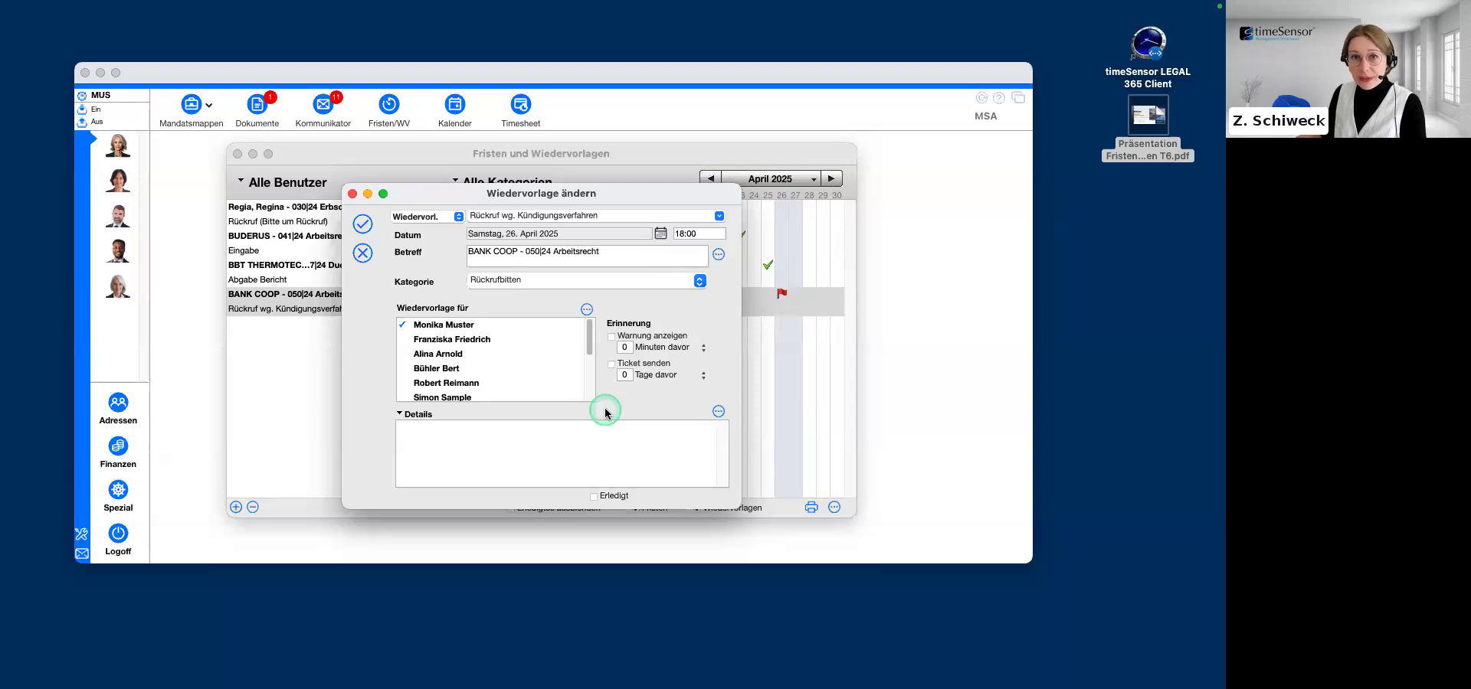
{"action": "left_click", "coordinate": [597, 498]}
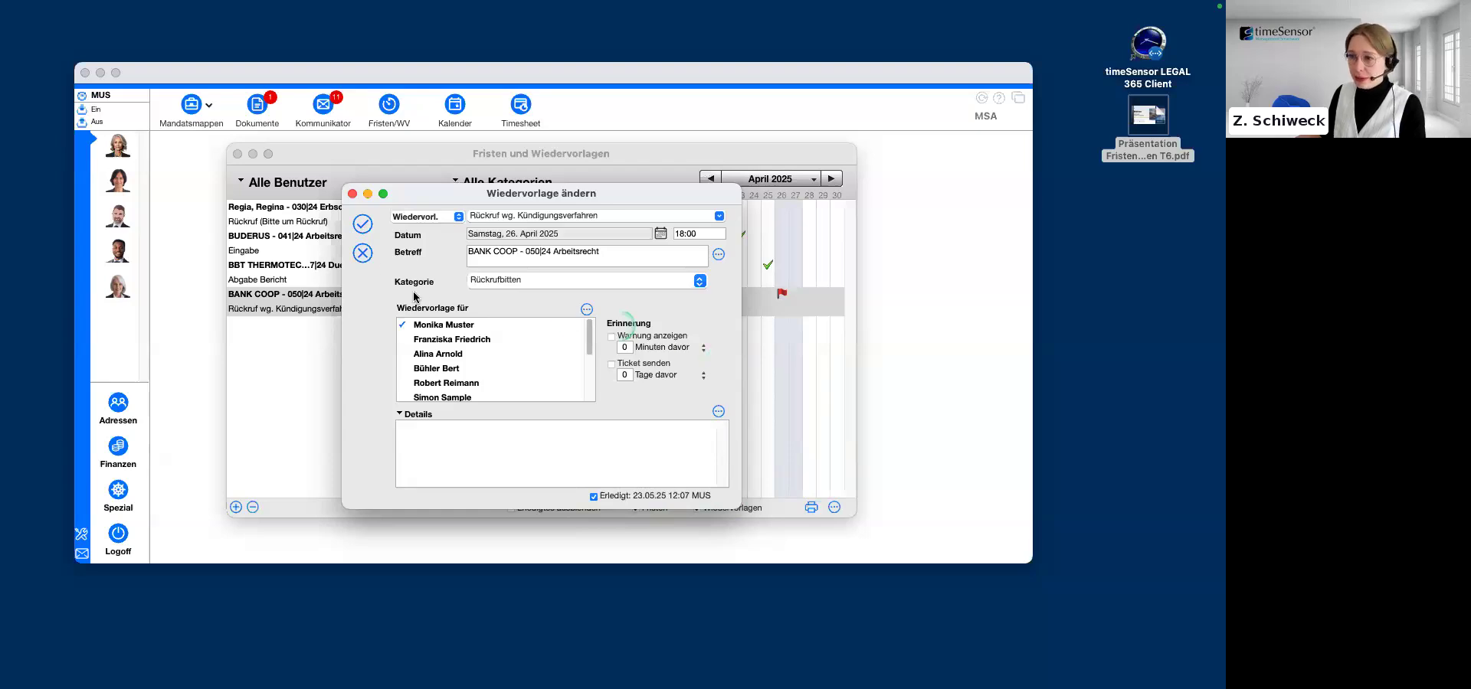
{"action": "left_click", "coordinate": [362, 224]}
{"action": "left_click", "coordinate": [832, 180]}
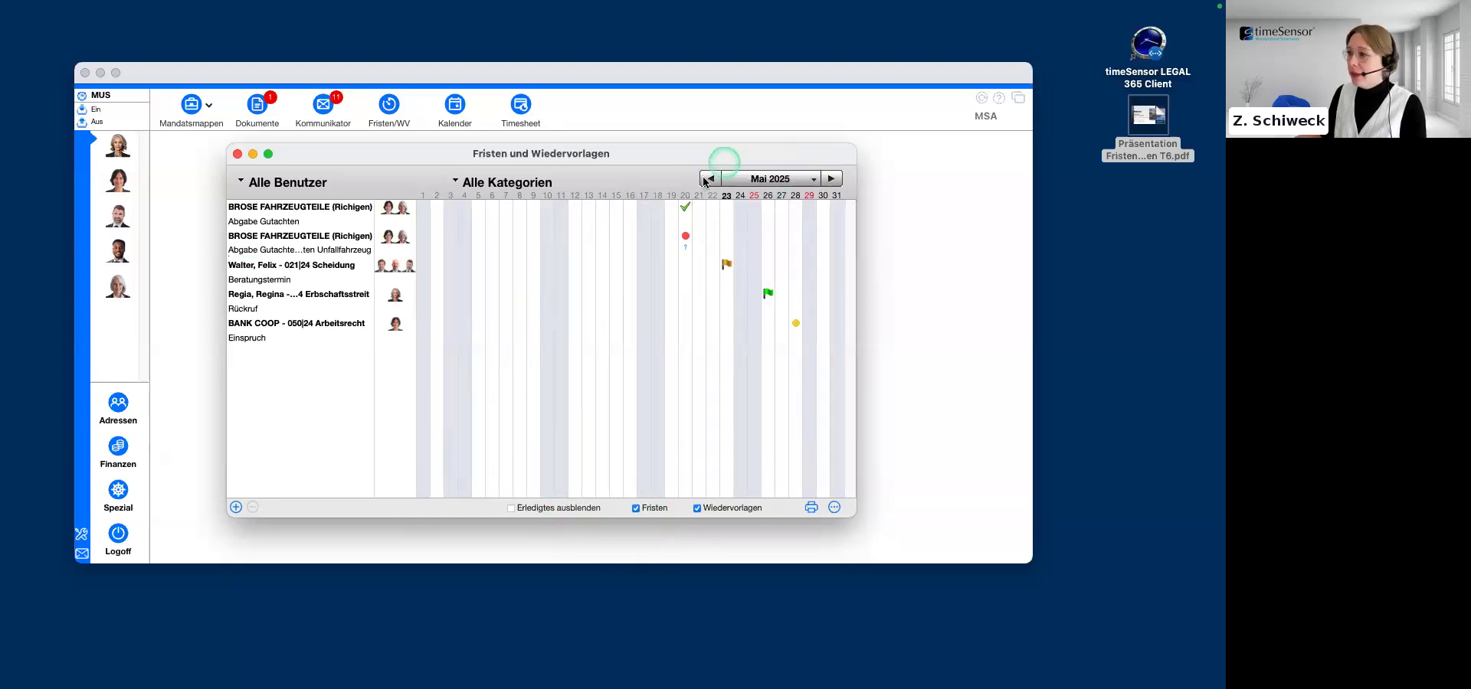
Step: Compare the May overview with completed entries, Fristen and Wiedervorlagen hidden in turn, restoring each display option
{"action": "left_click_drag", "start_coordinate": [709, 146], "coordinate": [704, 133]}
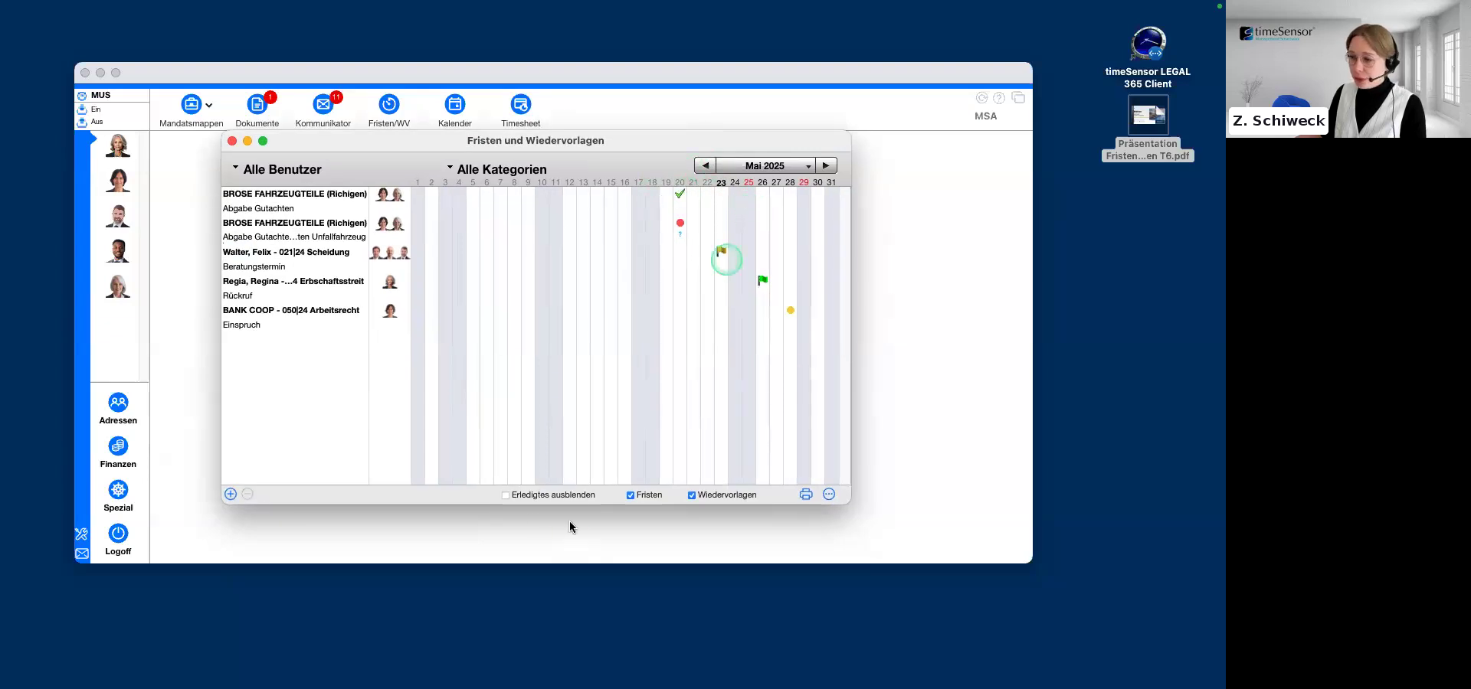
{"action": "left_click", "coordinate": [506, 495]}
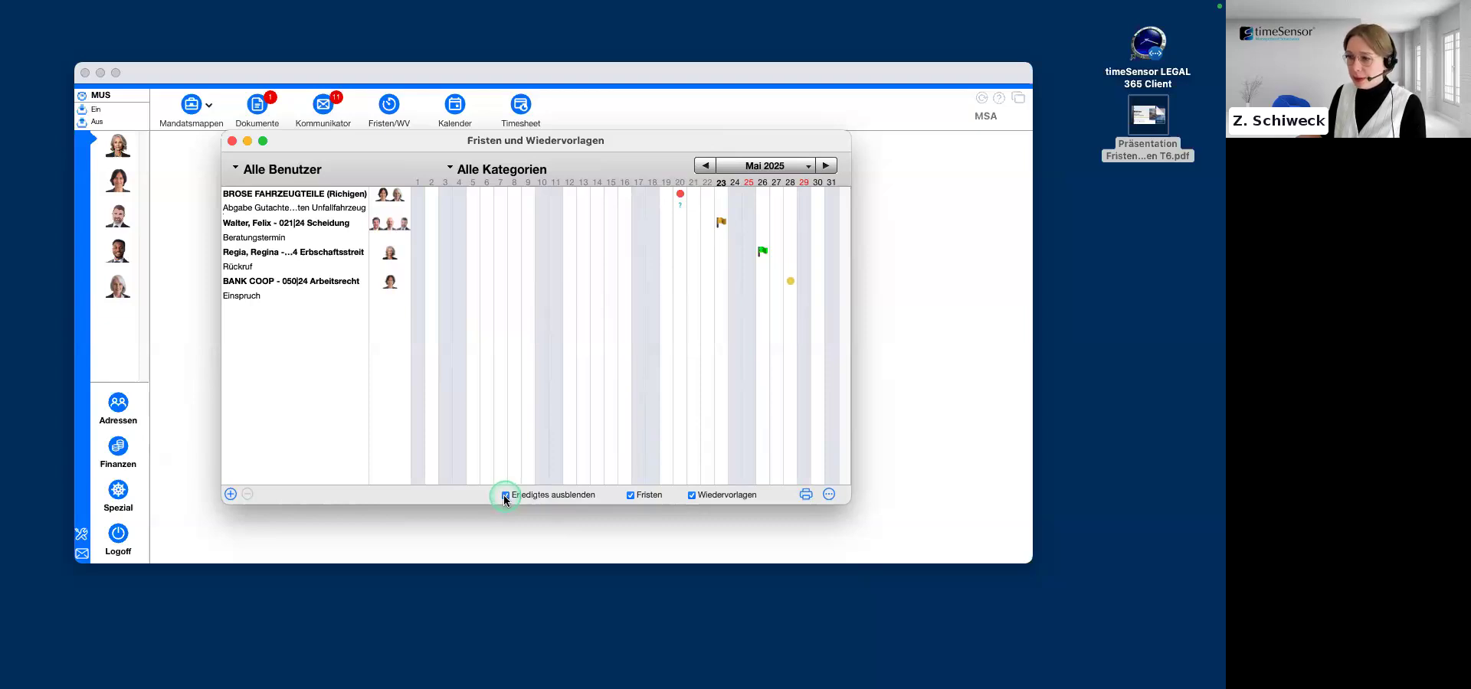
{"action": "left_click", "coordinate": [506, 495]}
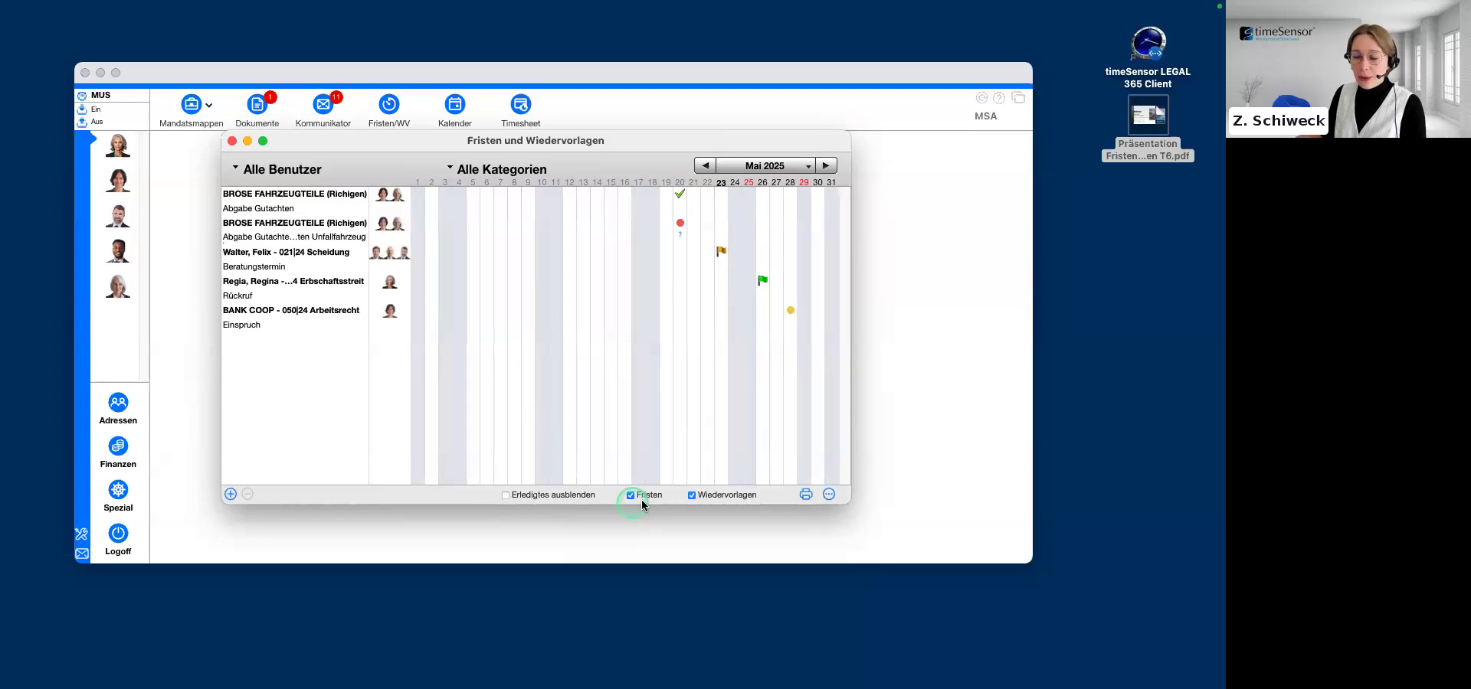
{"action": "left_click", "coordinate": [632, 496]}
{"action": "left_click", "coordinate": [631, 497]}
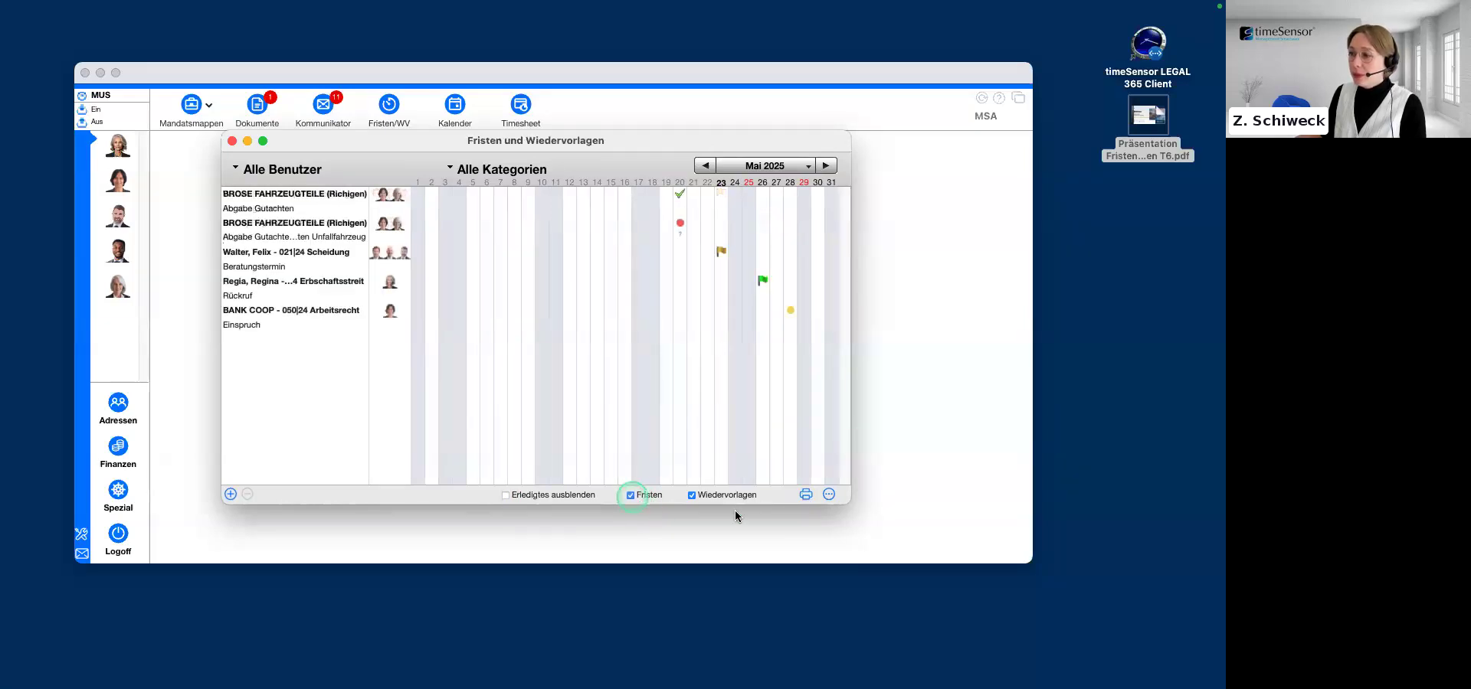
{"action": "left_click", "coordinate": [631, 496]}
{"action": "left_click", "coordinate": [632, 496]}
{"action": "left_click", "coordinate": [691, 495]}
{"action": "left_click", "coordinate": [691, 495]}
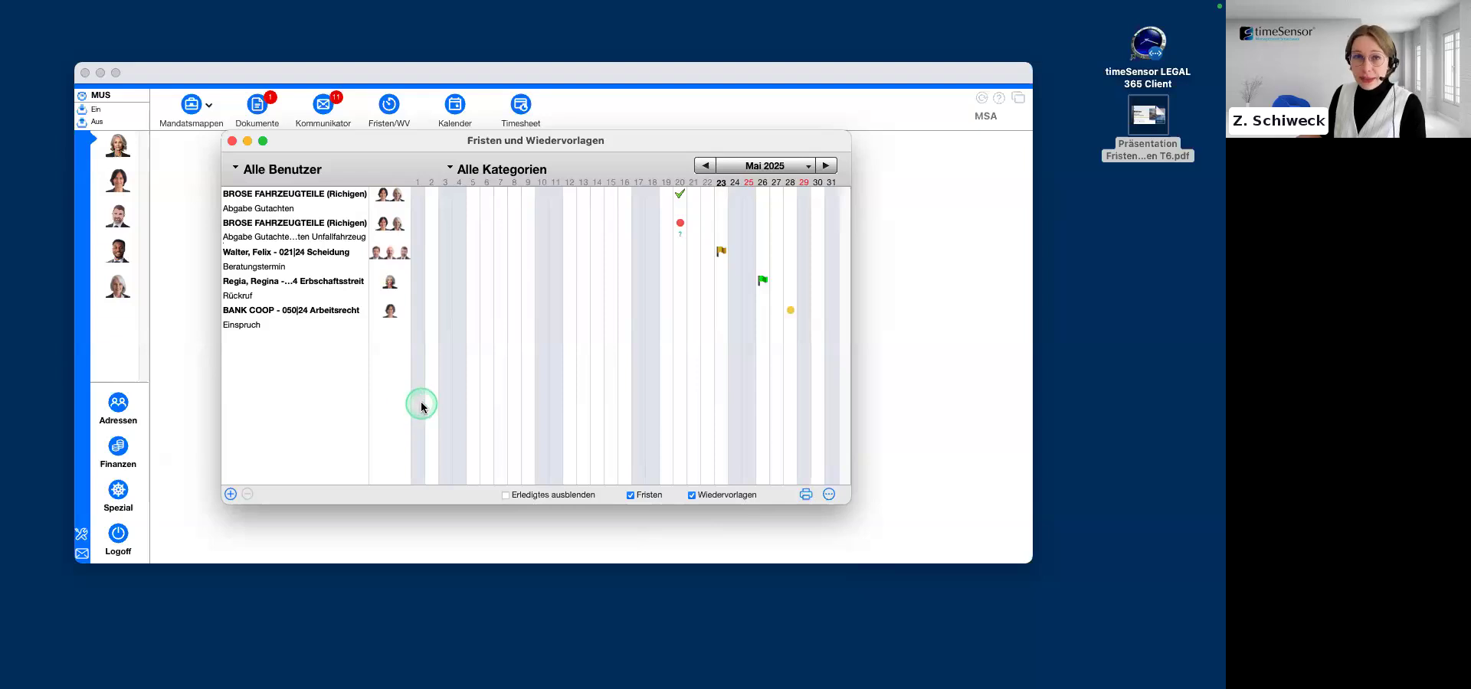
Step: Select the open BROSE FAHRZEUGTEILE deadline on 20 May, view the available print templates and close them without printing
{"action": "left_click", "coordinate": [452, 227]}
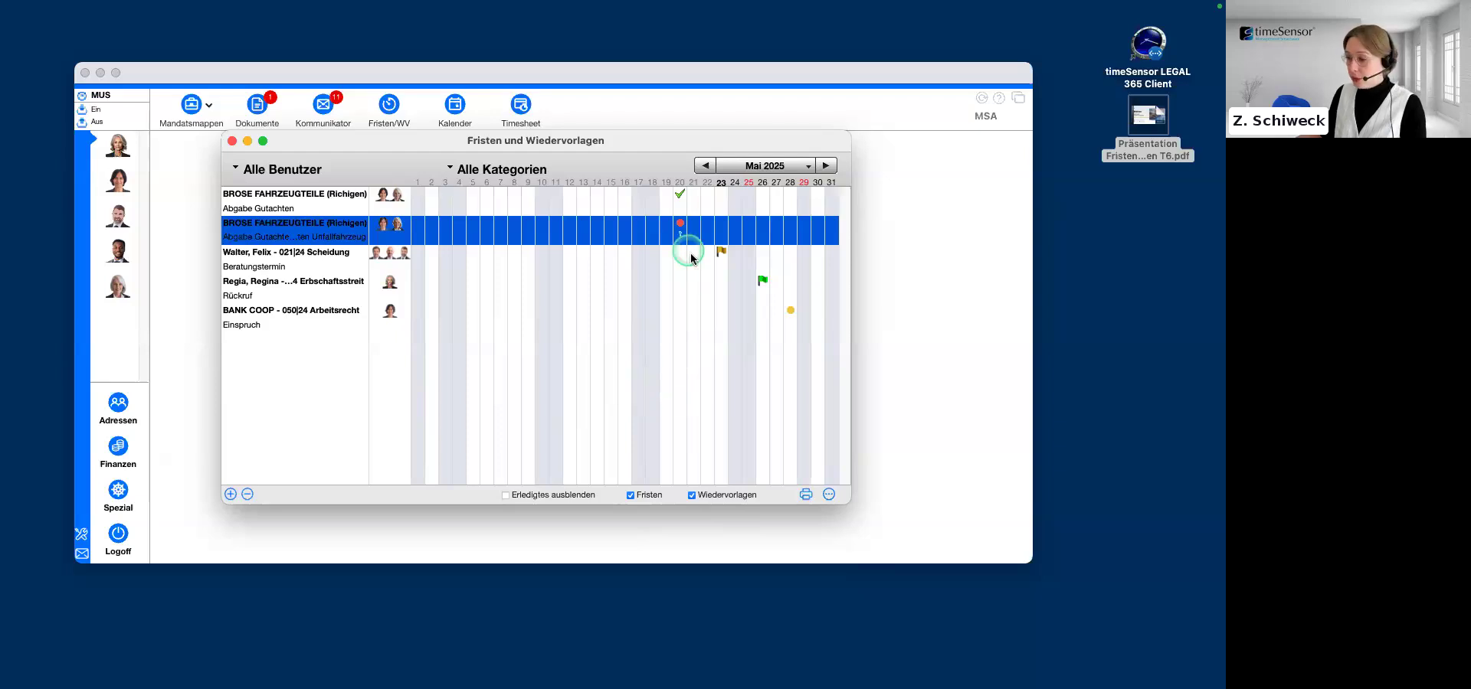
{"action": "left_click", "coordinate": [806, 495]}
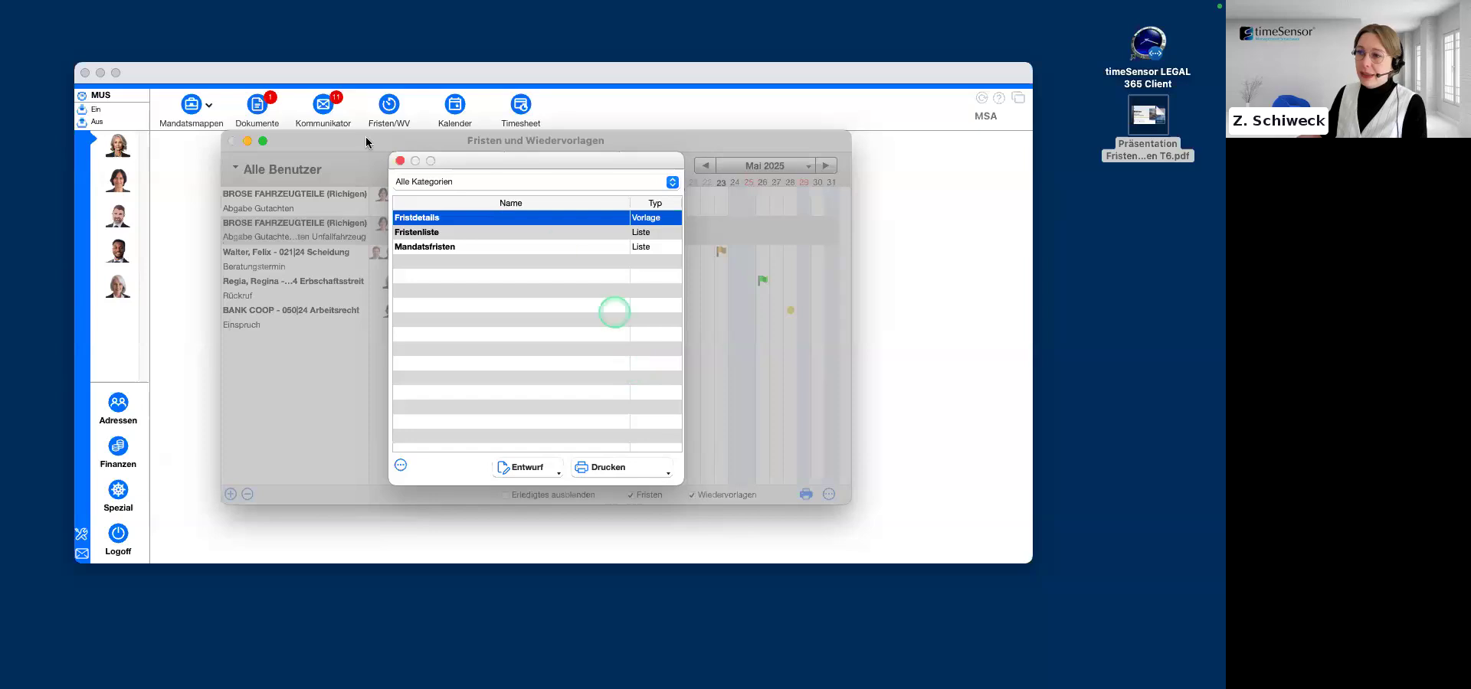
{"action": "left_click", "coordinate": [400, 162]}
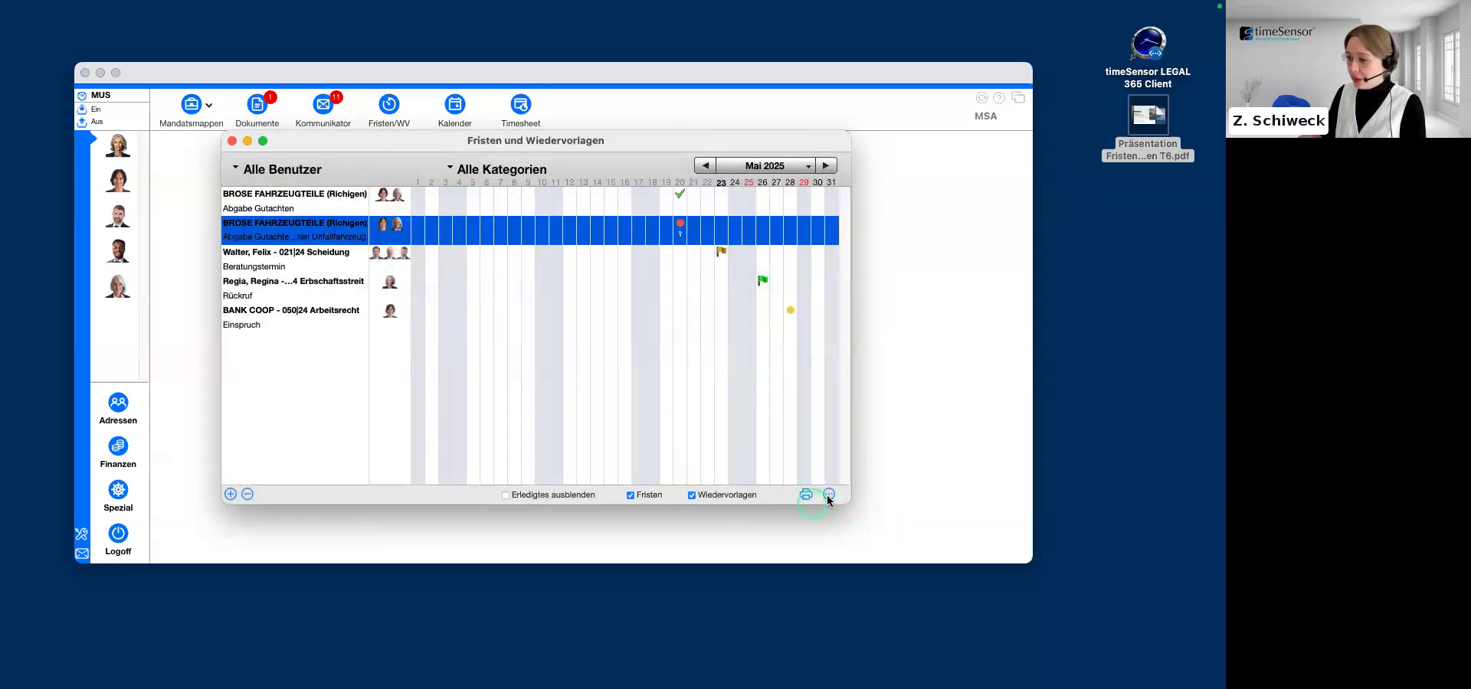
Step: View the actions available for the open BROSE FAHRZEUGTEILE deadline on 20 May without applying any
{"action": "left_click", "coordinate": [828, 495]}
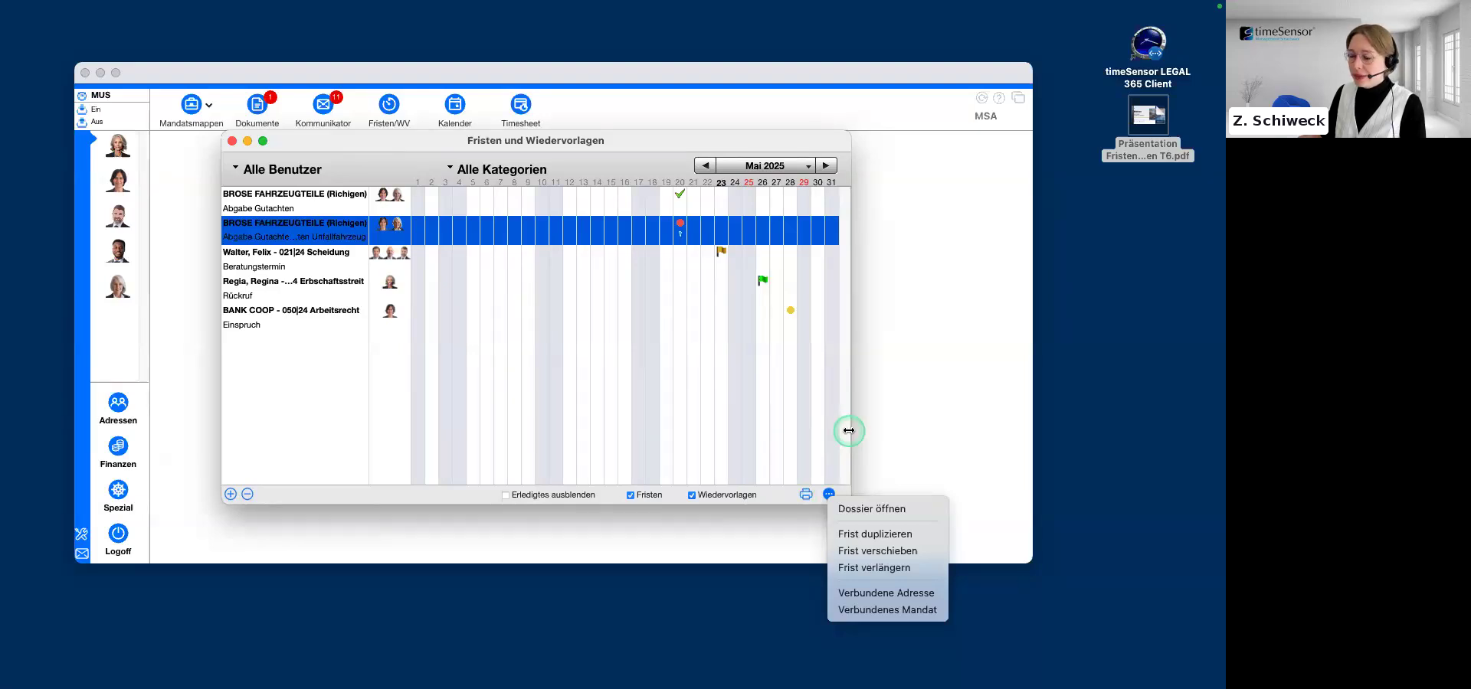
{"action": "left_click", "coordinate": [727, 463]}
{"action": "left_click", "coordinate": [586, 429]}
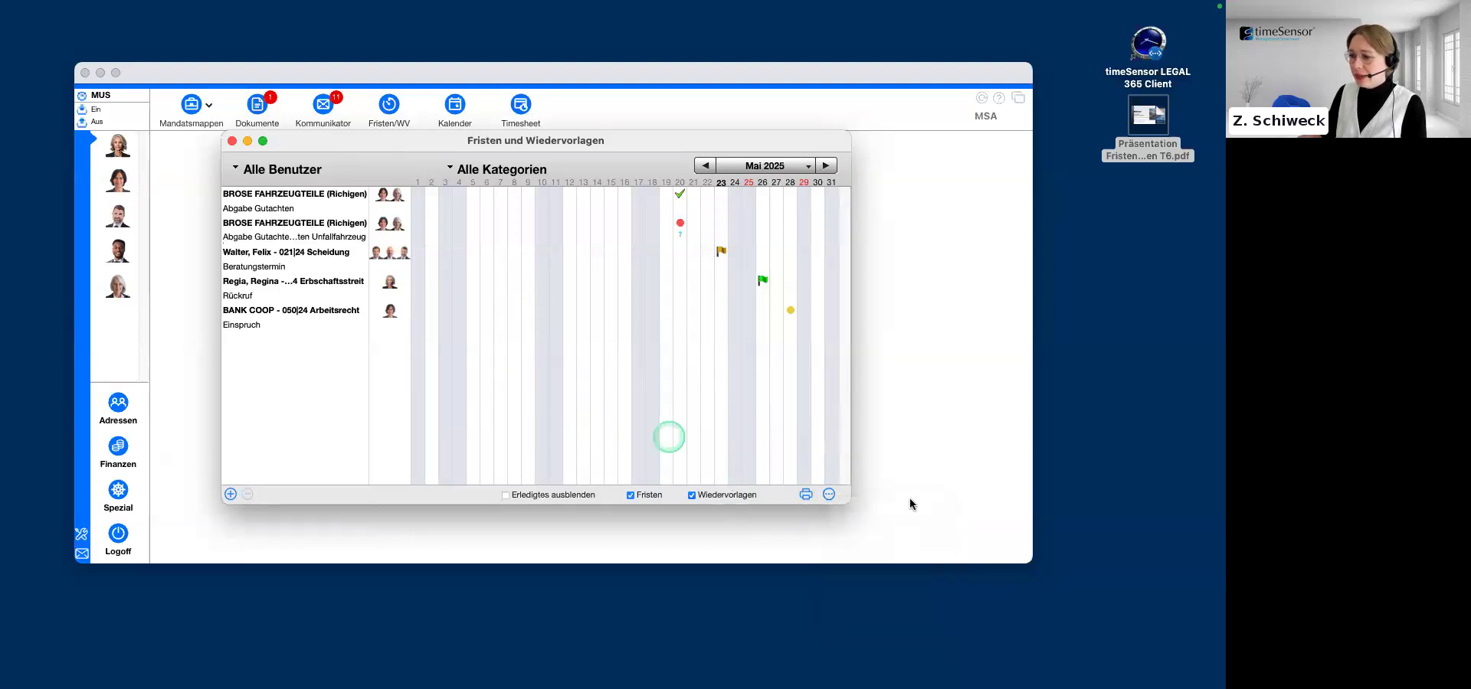
{"action": "left_click", "coordinate": [828, 498]}
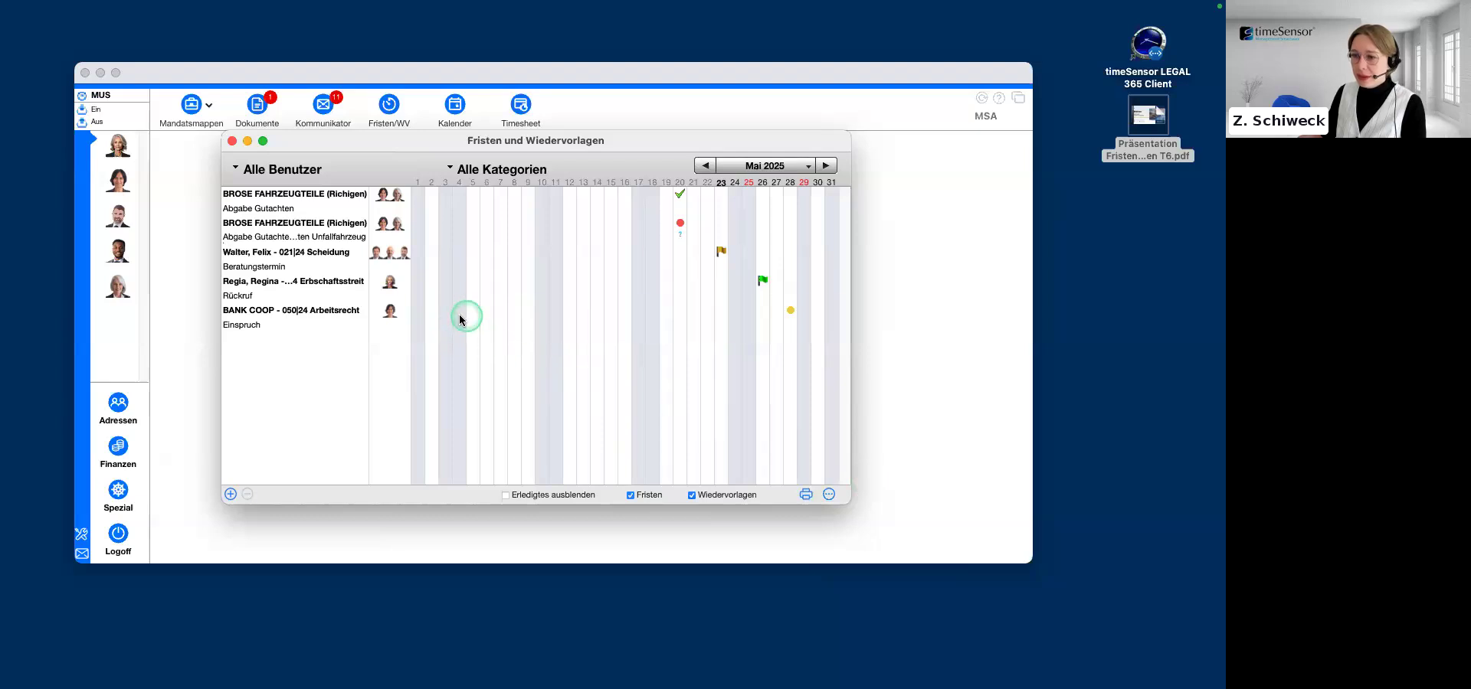
Step: Postpone the BANK COOP Einspruch deadline in May by 1 month, excluding Saturdays, Sundays and holidays
{"action": "left_click", "coordinate": [461, 318]}
{"action": "left_click", "coordinate": [829, 496]}
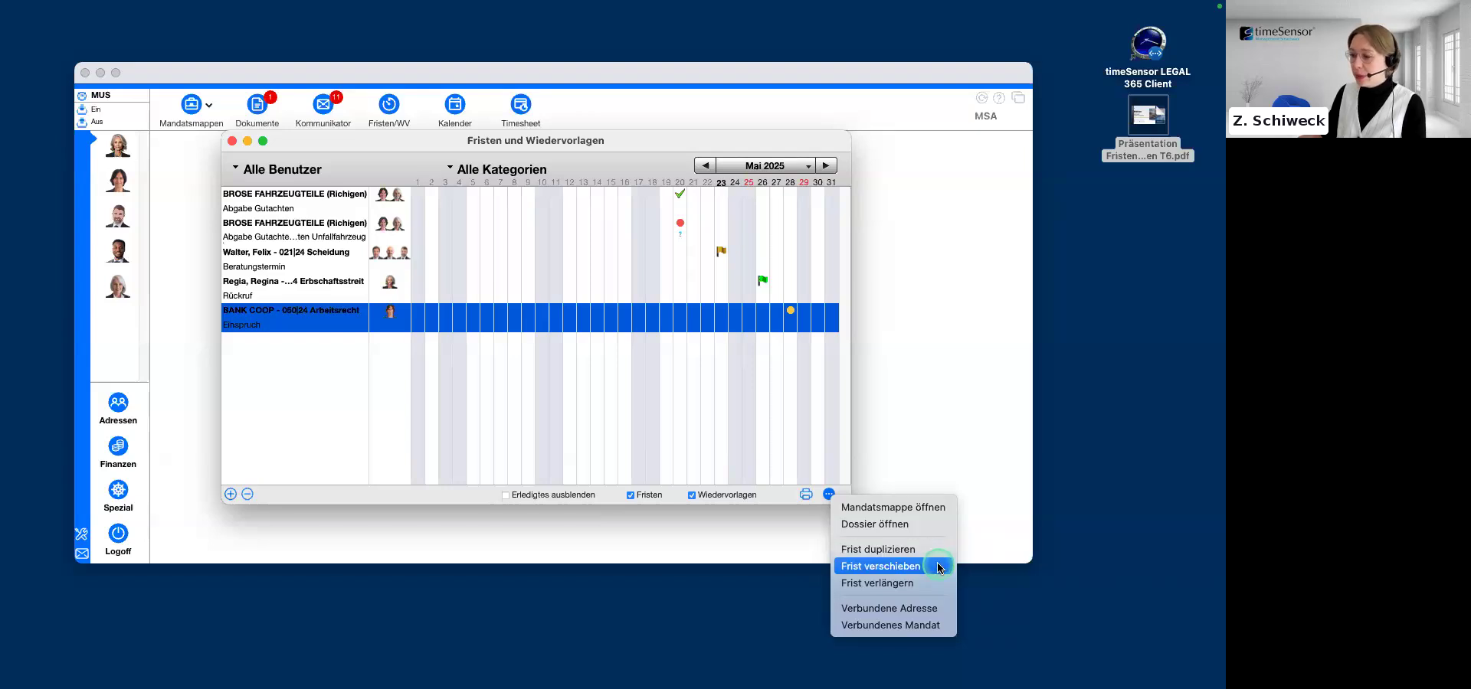
{"action": "left_click", "coordinate": [881, 566]}
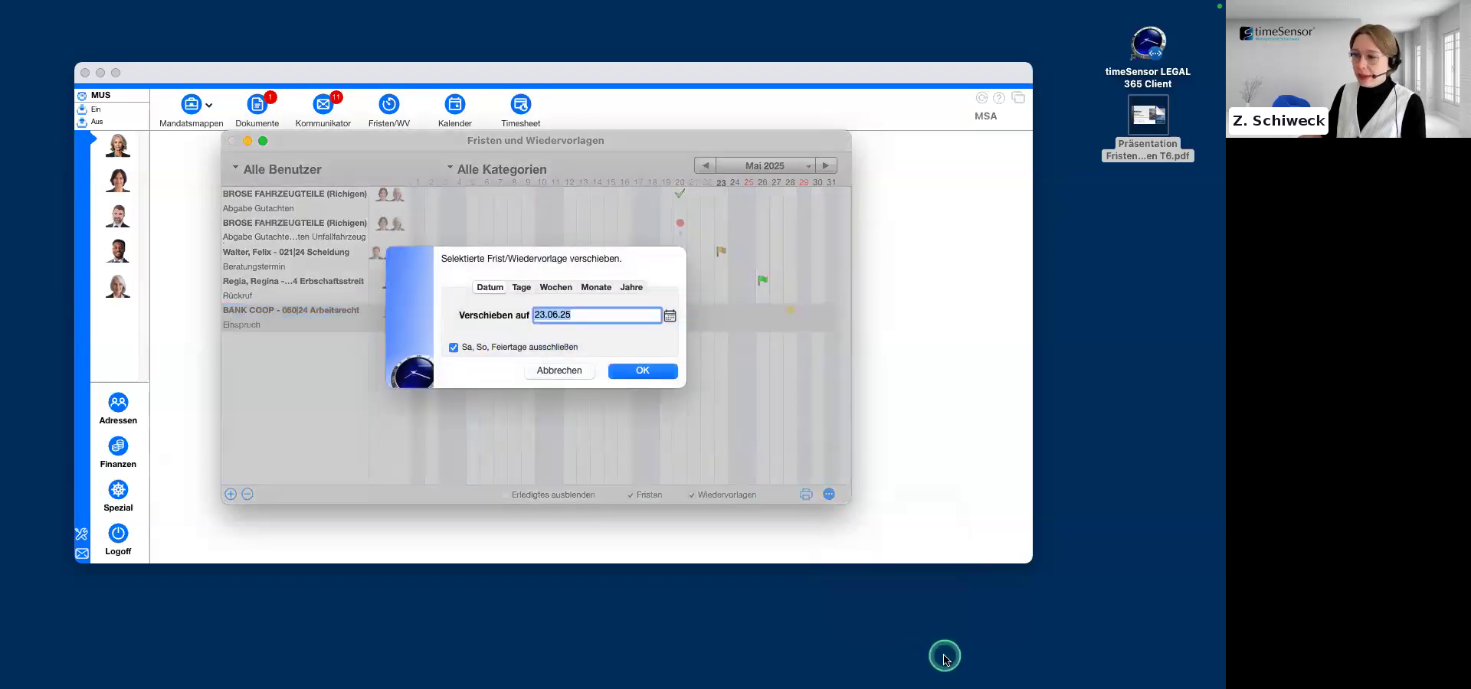
{"action": "left_click", "coordinate": [522, 288]}
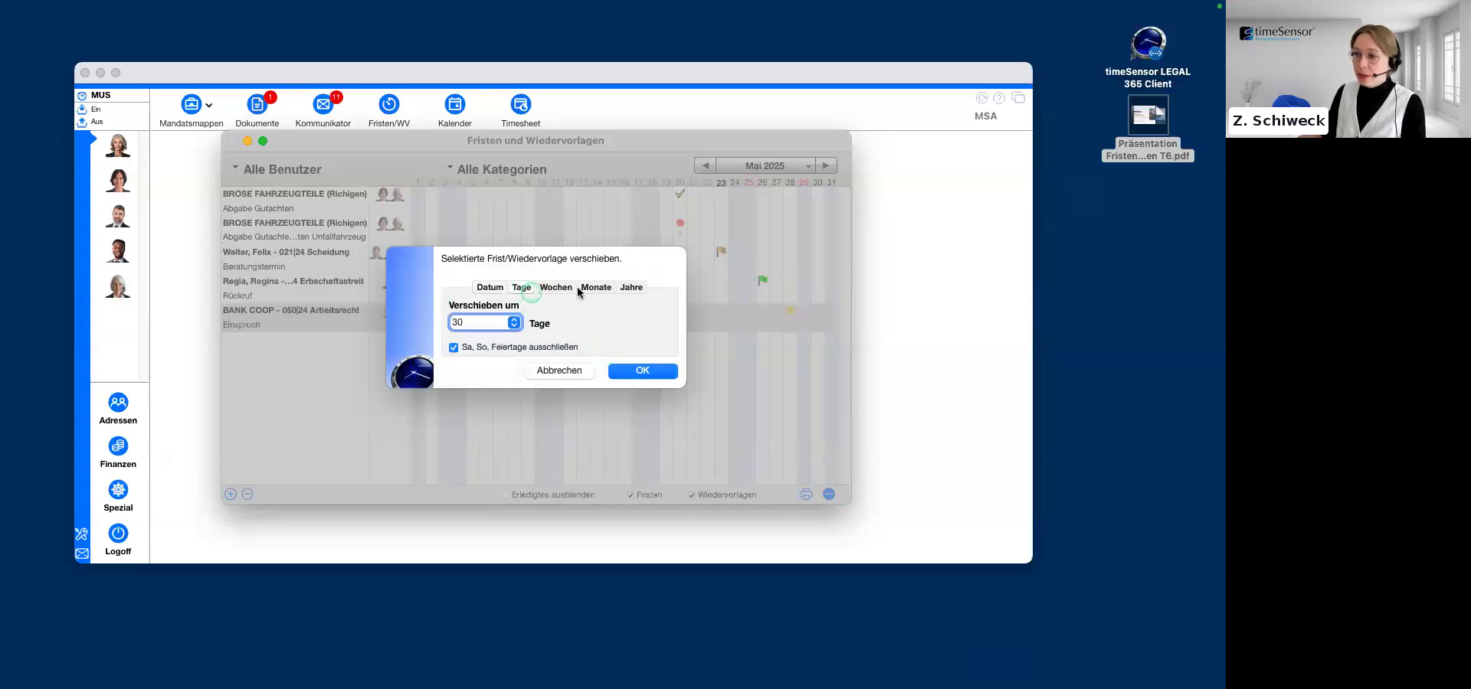
{"action": "left_click", "coordinate": [596, 288]}
{"action": "left_click", "coordinate": [656, 369]}
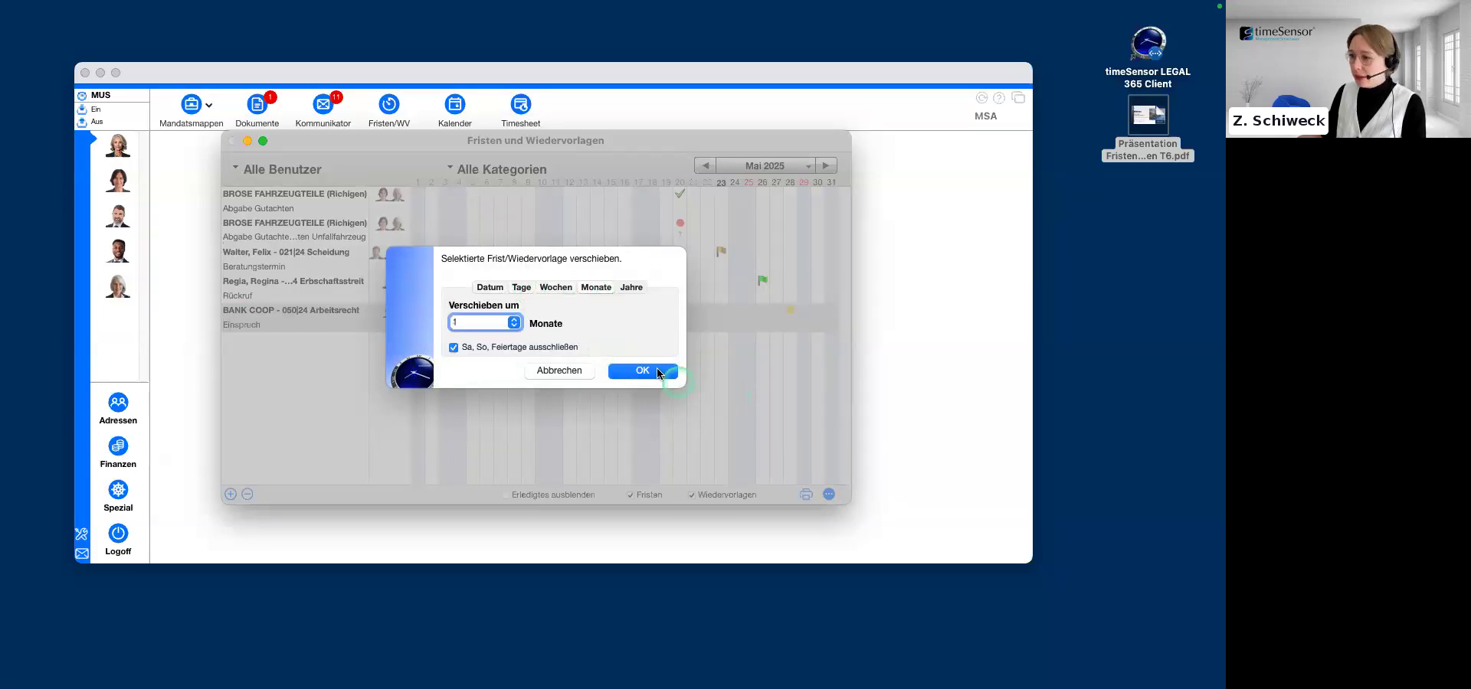
Step: Run Frist verlängern on the BANK COOP Einspruch deadline of 30 June, cancelling its date-shift dialog
{"action": "left_click", "coordinate": [829, 494]}
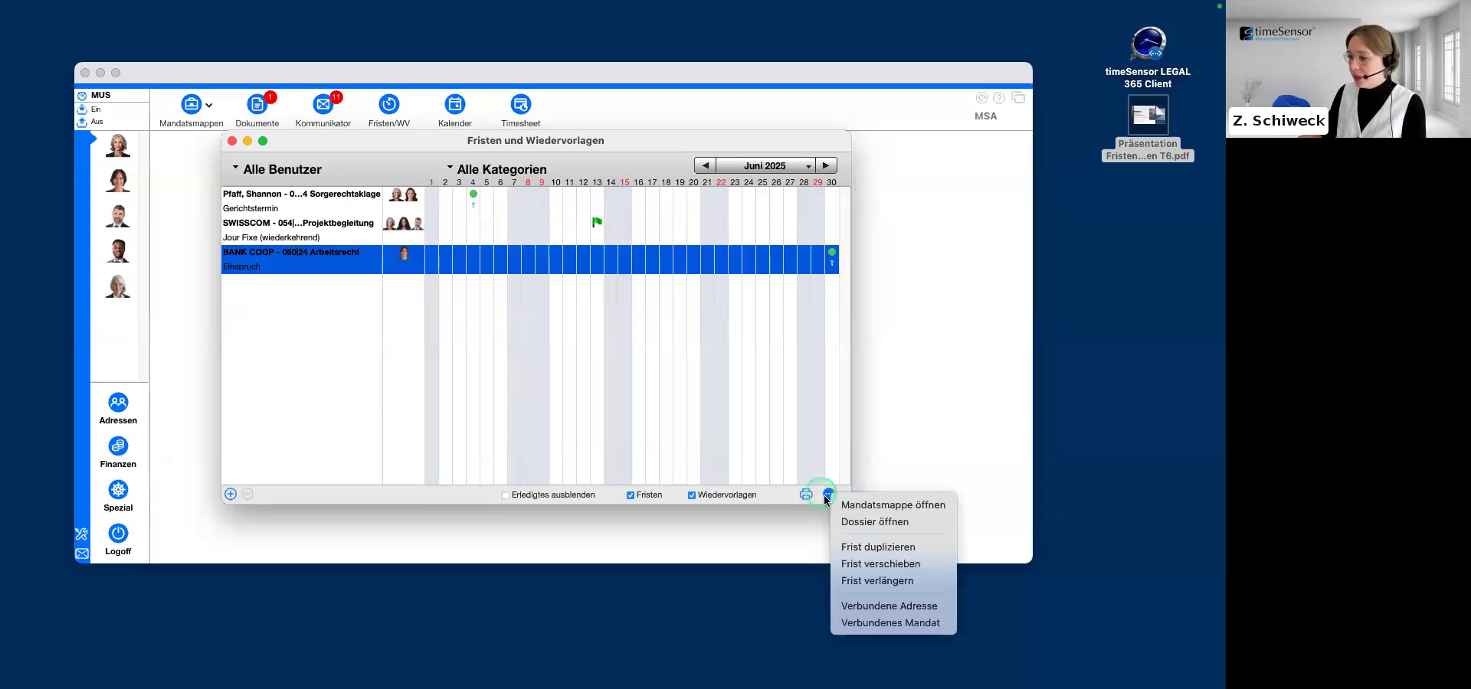
{"action": "left_click", "coordinate": [933, 581]}
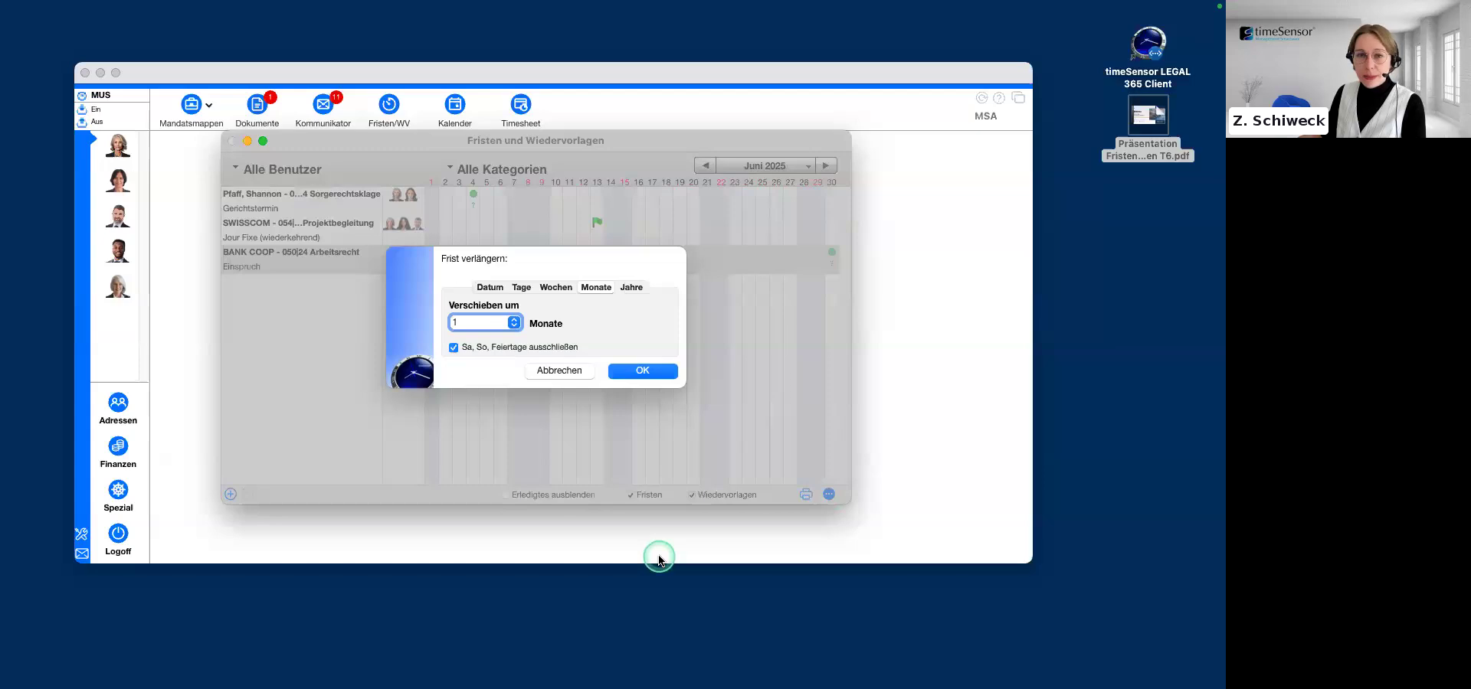
{"action": "left_click", "coordinate": [551, 372]}
Step: View the address linked to the open BANK COOP Einspruch deadline and close the address list
{"action": "left_click", "coordinate": [830, 495]}
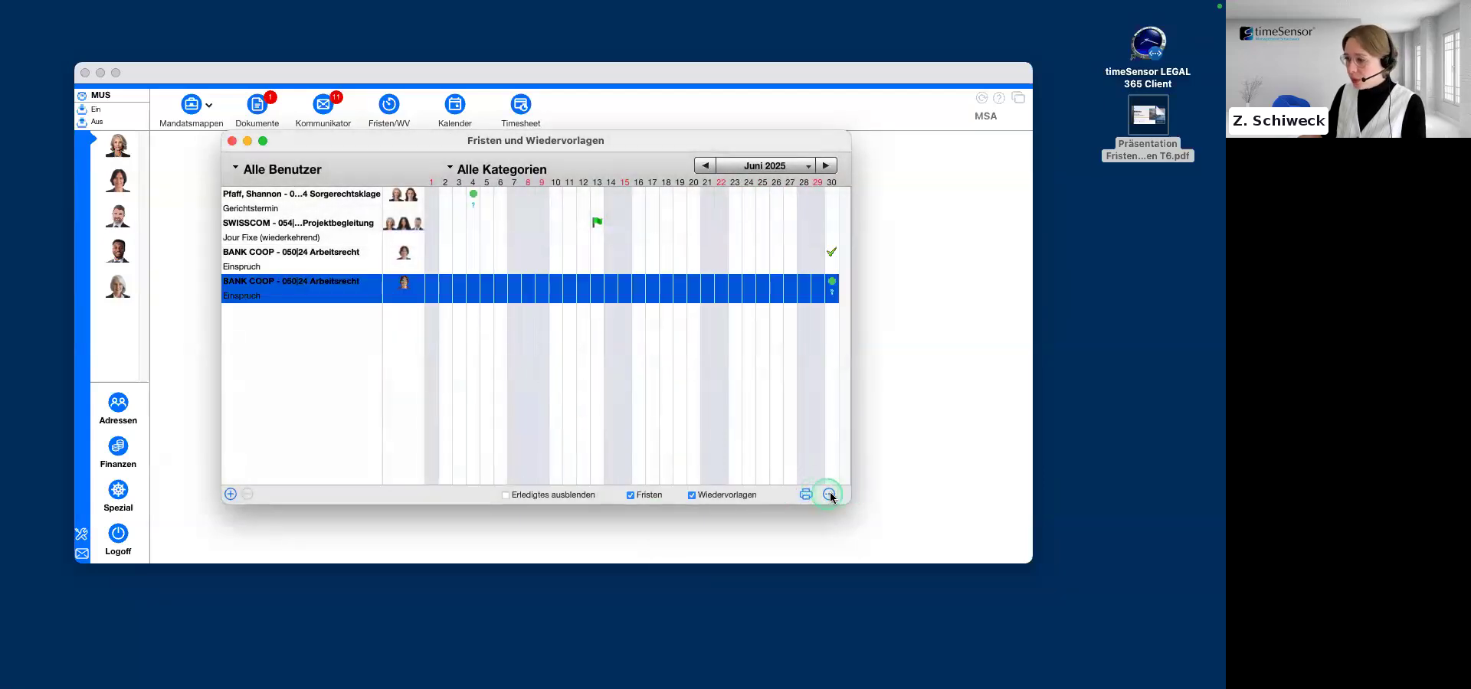
{"action": "left_click", "coordinate": [933, 610]}
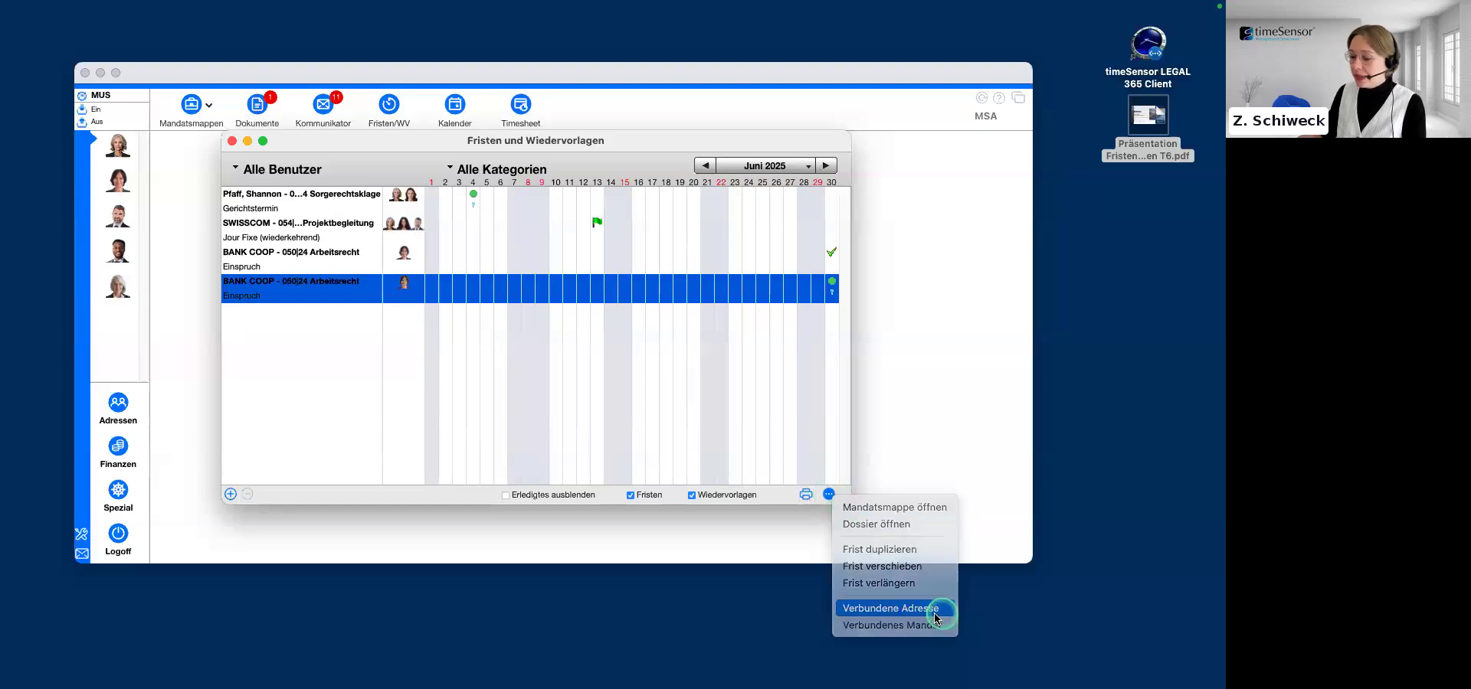
{"action": "left_click", "coordinate": [519, 314]}
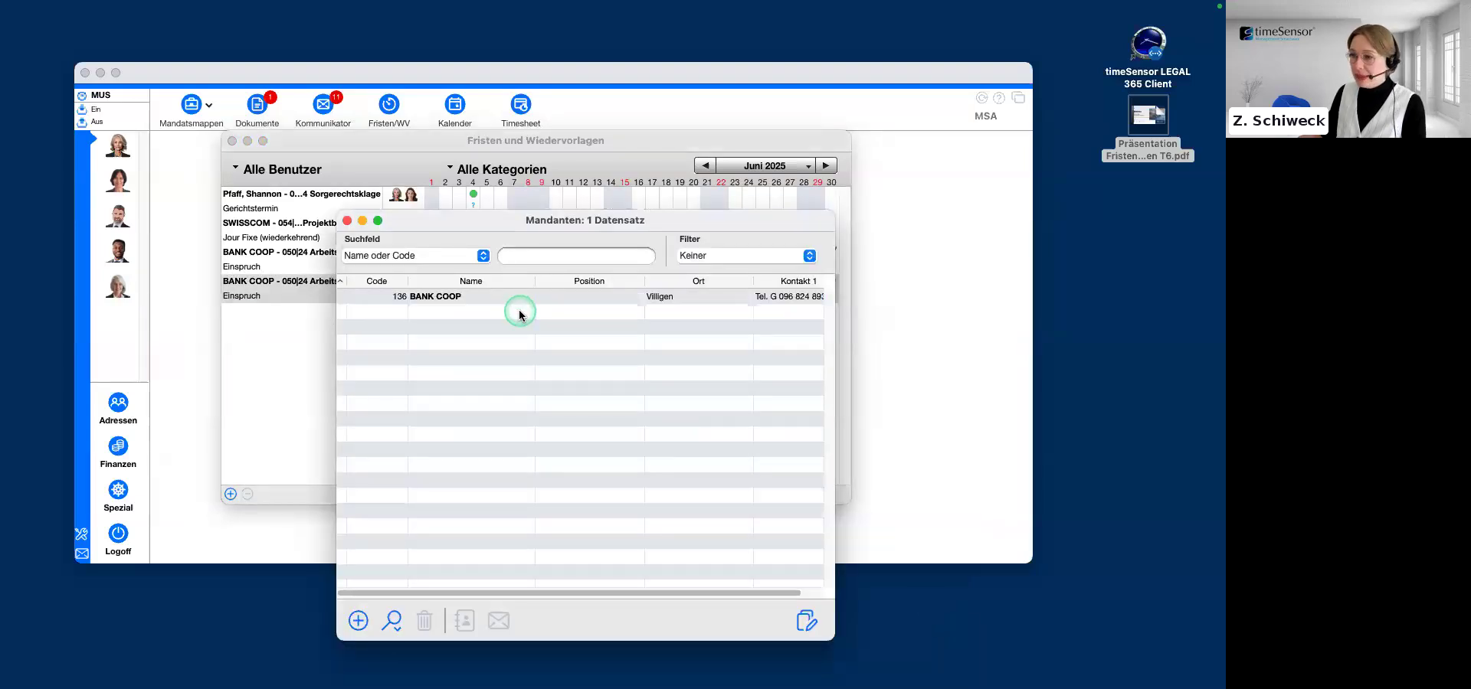
{"action": "left_click", "coordinate": [347, 220]}
Step: View the mandate linked to the open BANK COOP Einspruch deadline and close the mandate list
{"action": "left_click", "coordinate": [829, 495]}
{"action": "left_click", "coordinate": [858, 634]}
{"action": "left_click", "coordinate": [603, 530]}
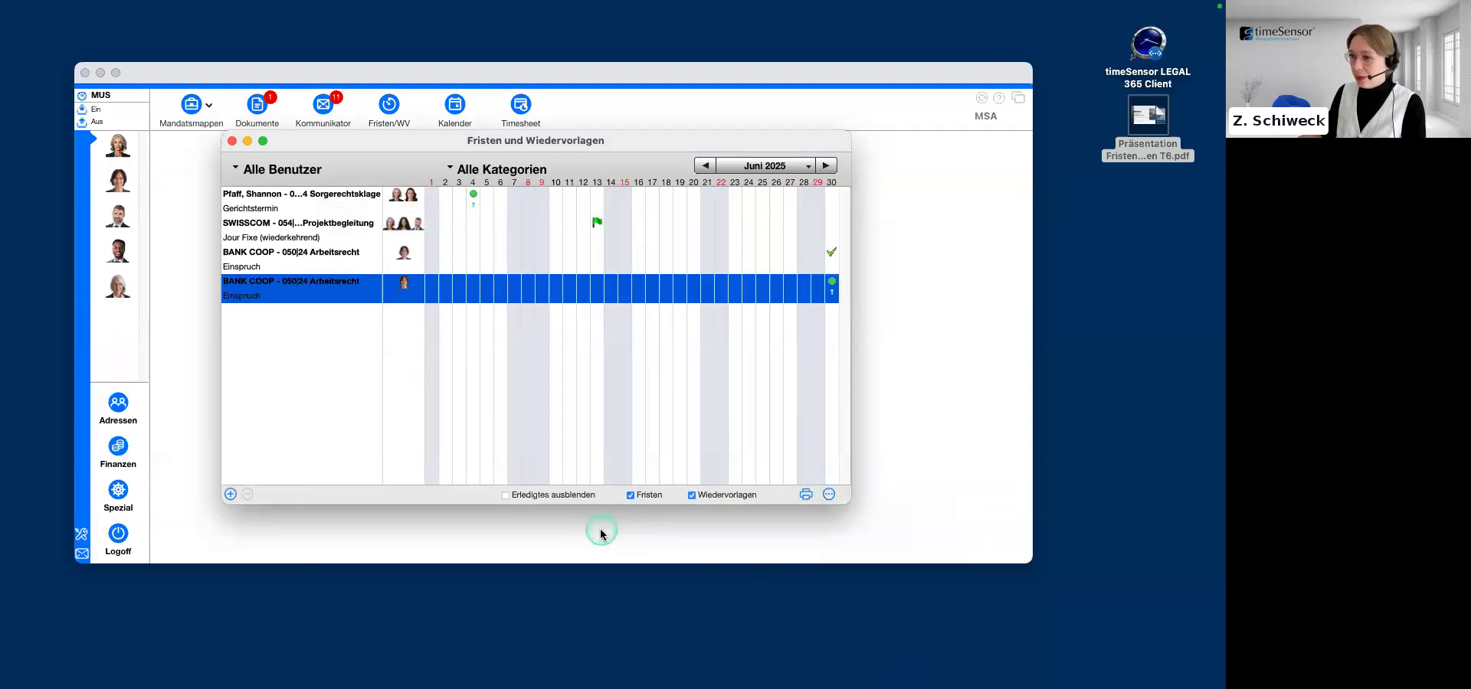
{"action": "left_click", "coordinate": [278, 204]}
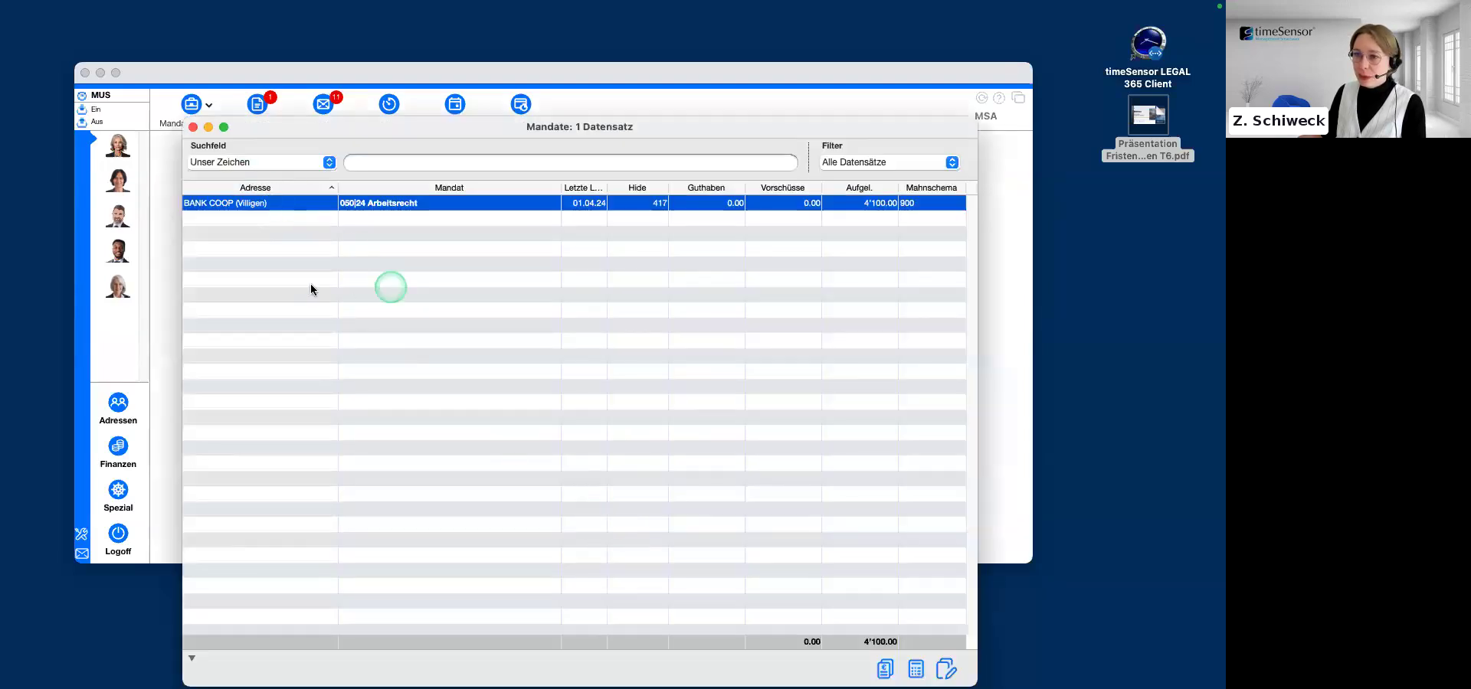
{"action": "left_click", "coordinate": [534, 390]}
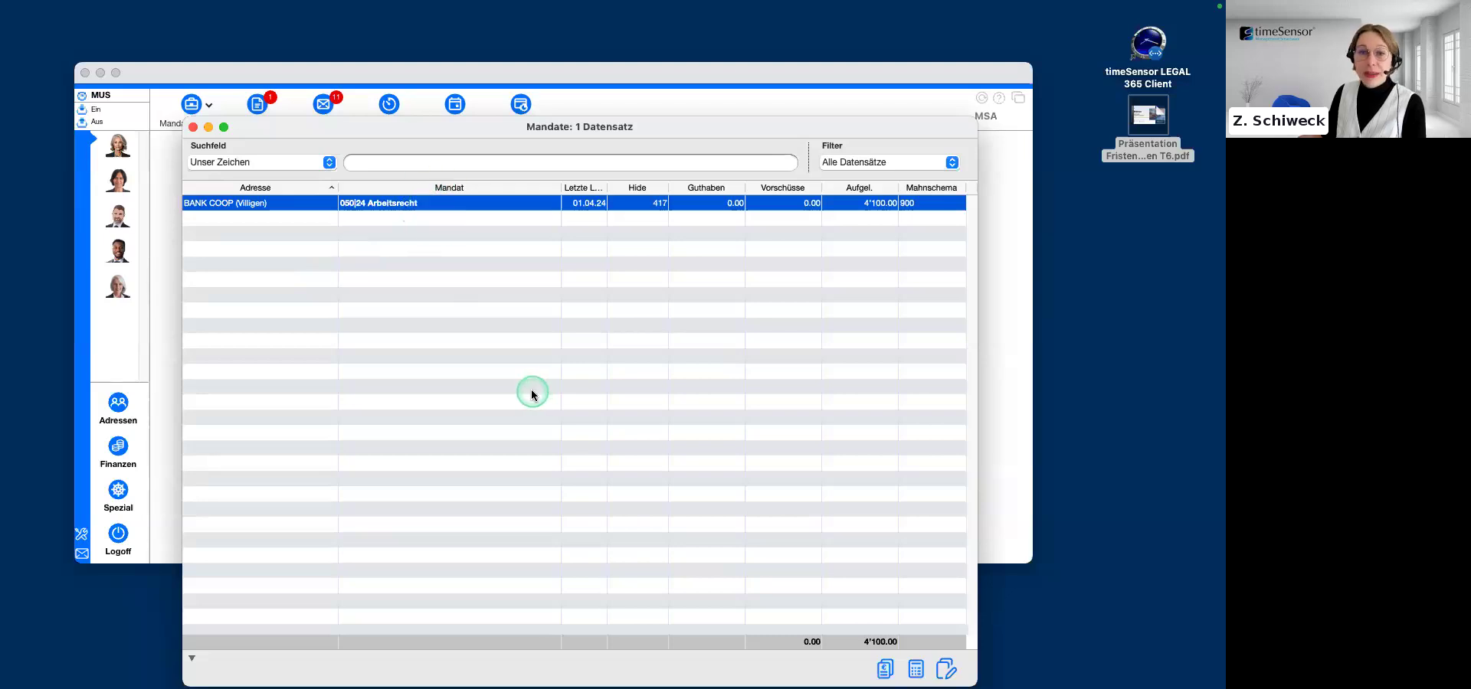
{"action": "left_click", "coordinate": [193, 127]}
Step: Clear the entry selection, reposition the overview window slightly and return to May 2025
{"action": "left_click", "coordinate": [427, 442]}
{"action": "left_click", "coordinate": [555, 404]}
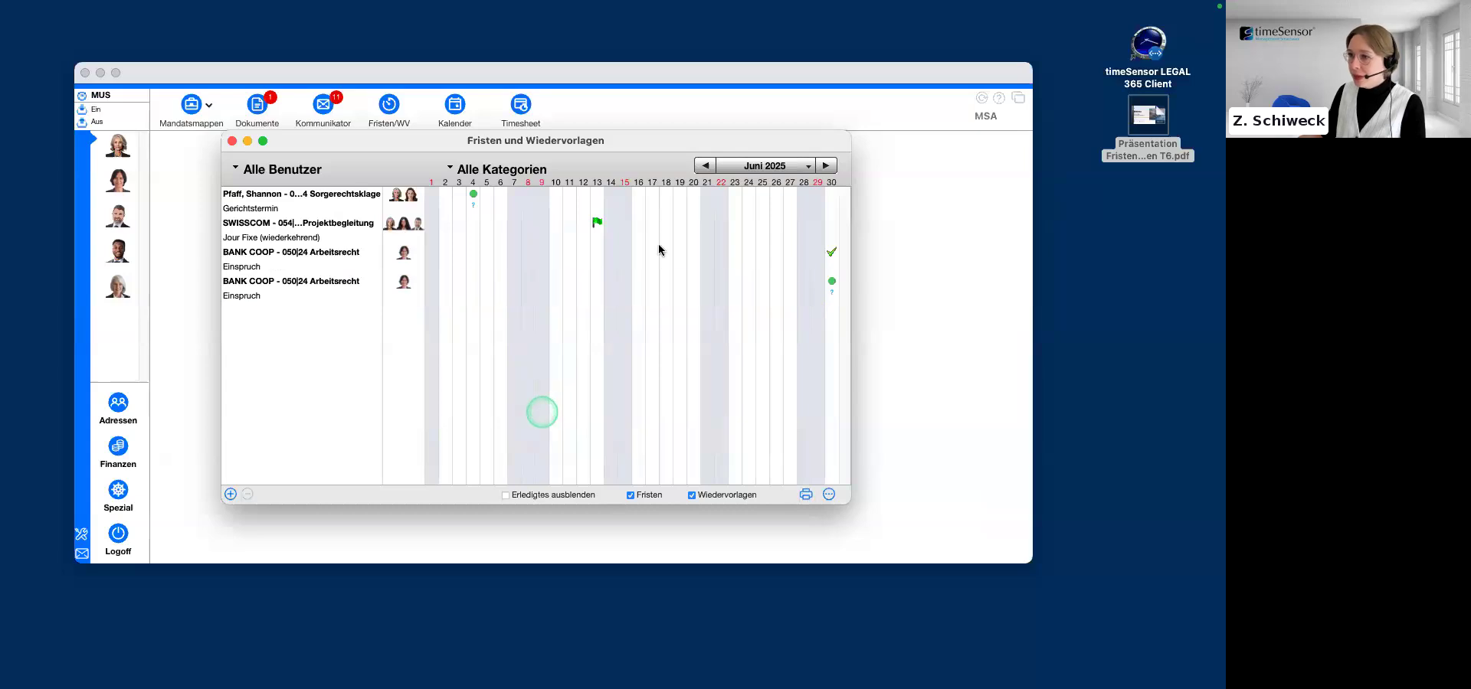
{"action": "left_click", "coordinate": [681, 140]}
{"action": "left_click_drag", "start_coordinate": [671, 142], "coordinate": [660, 138]}
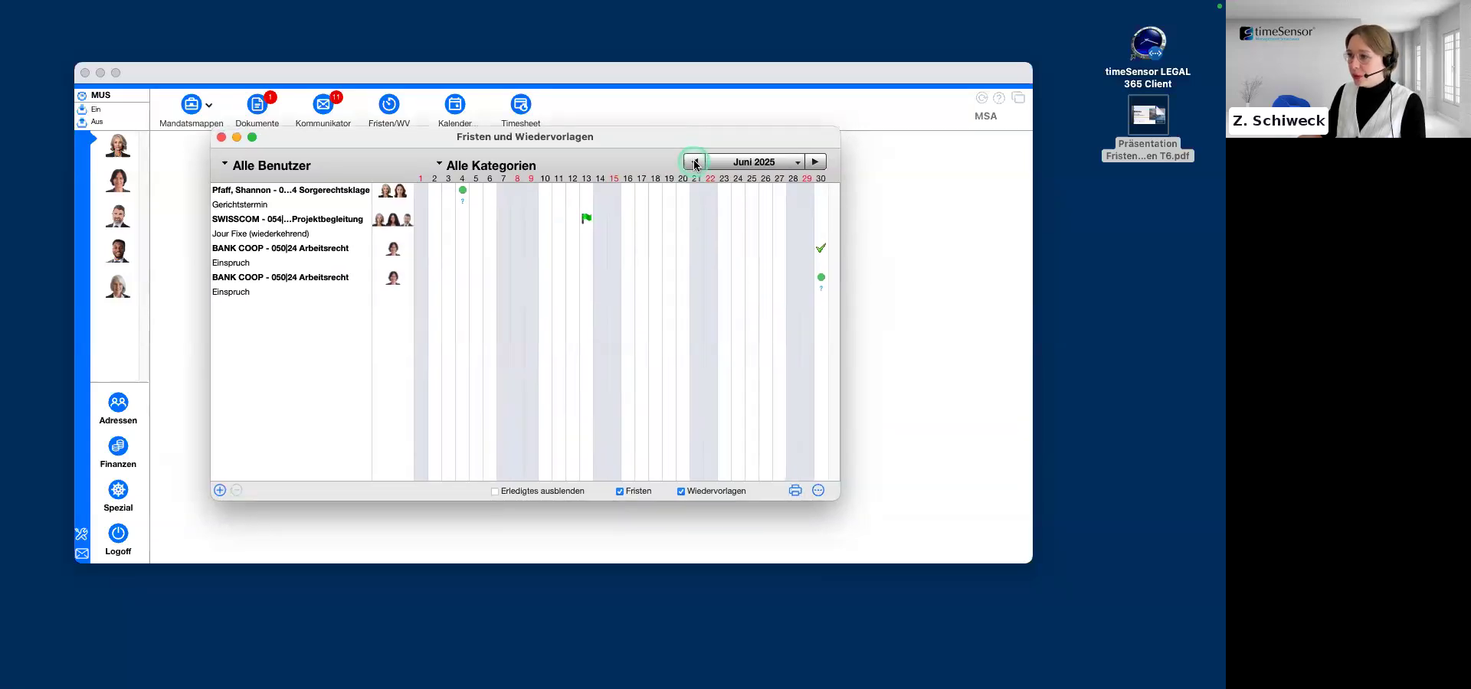
{"action": "left_click", "coordinate": [695, 163]}
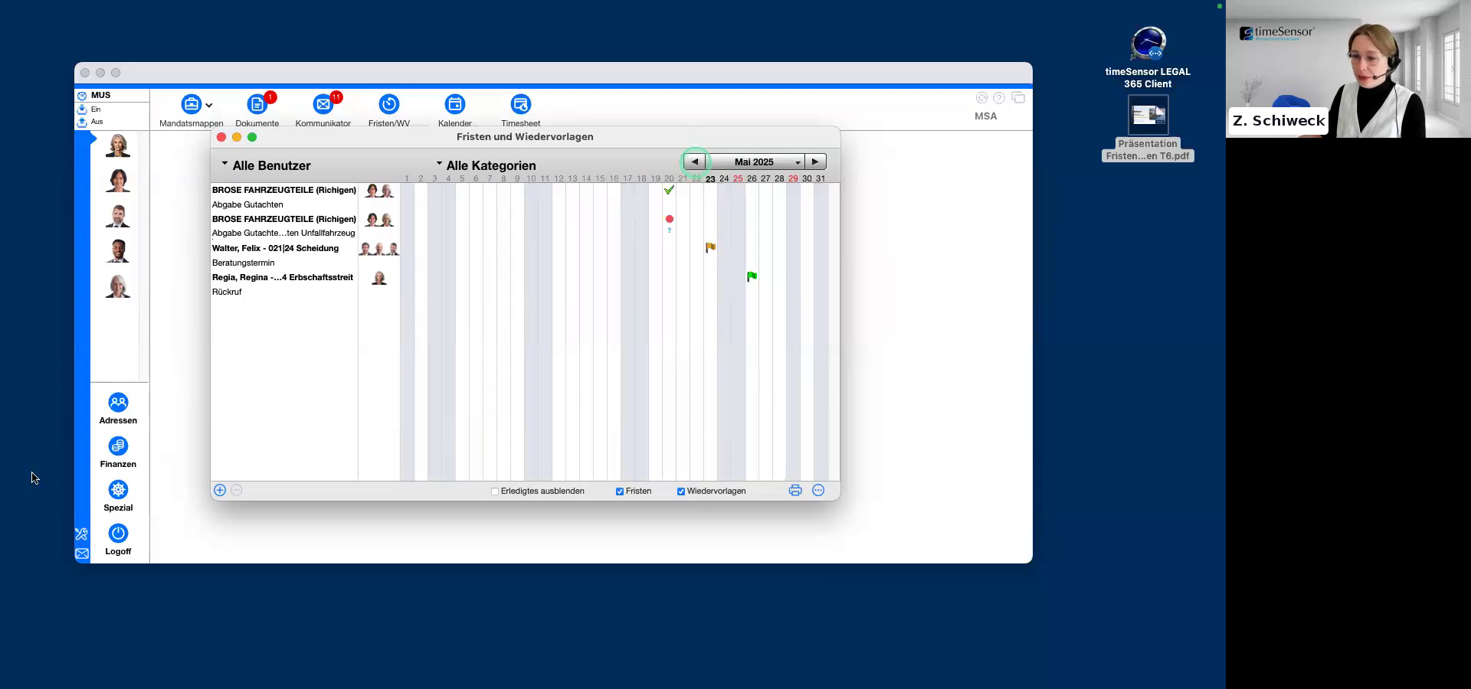
Step: Start a new entry and compare the form for the Frist and Wiedervorlage types, keeping the type Frist
{"action": "left_click", "coordinate": [220, 492]}
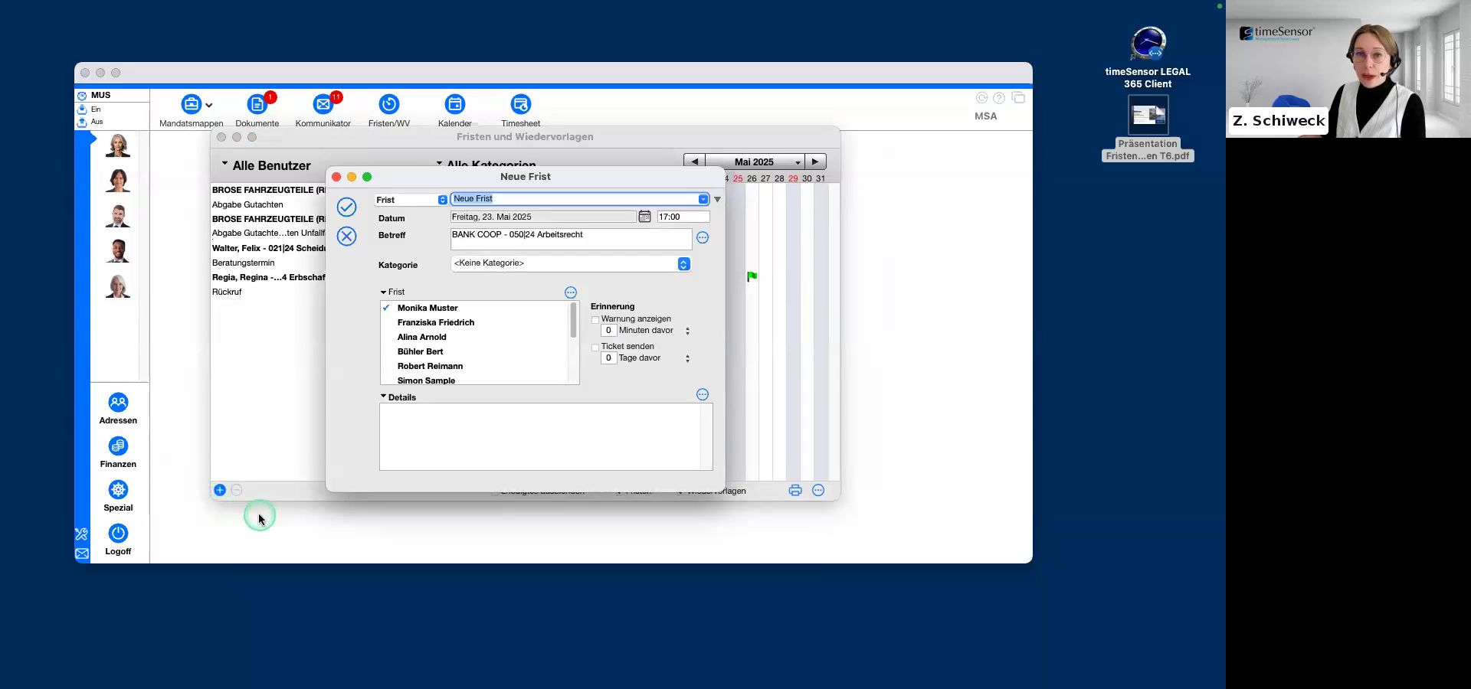
{"action": "left_click_drag", "start_coordinate": [540, 182], "coordinate": [546, 186]}
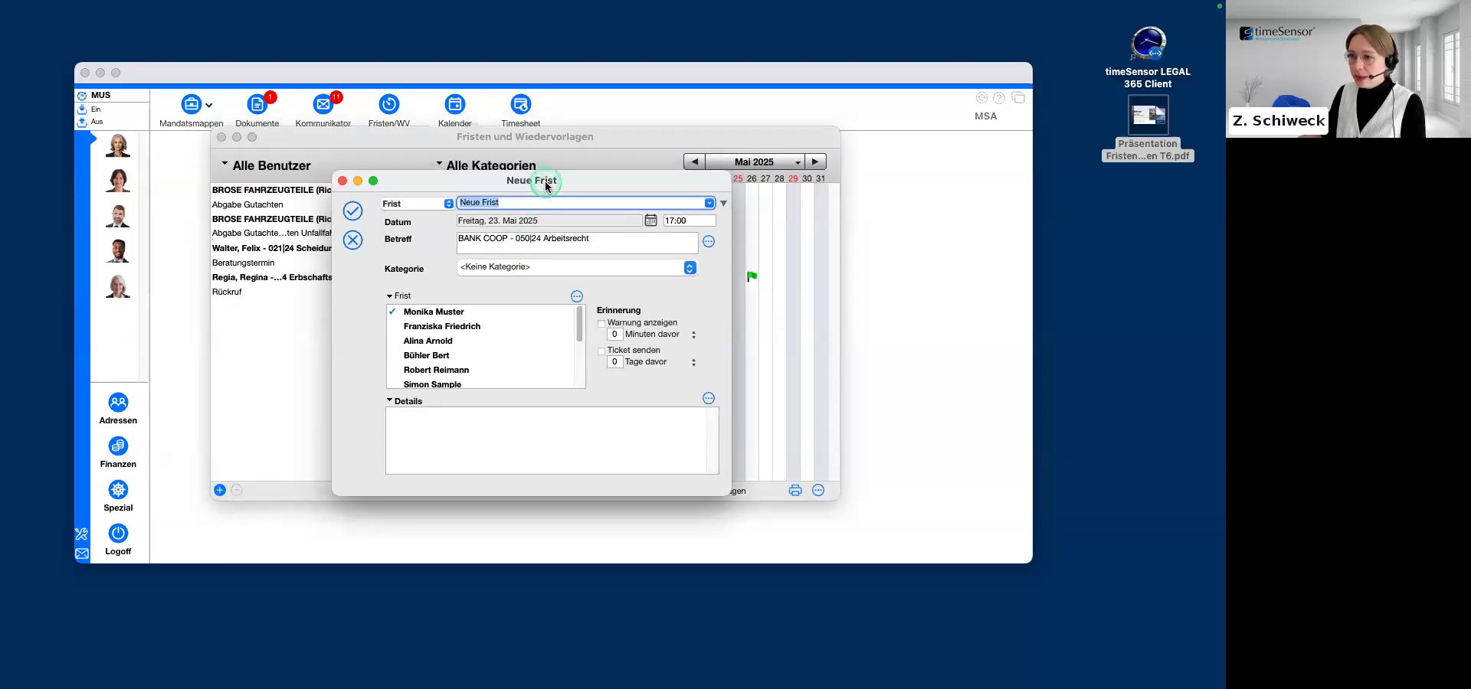
{"action": "left_click", "coordinate": [449, 204]}
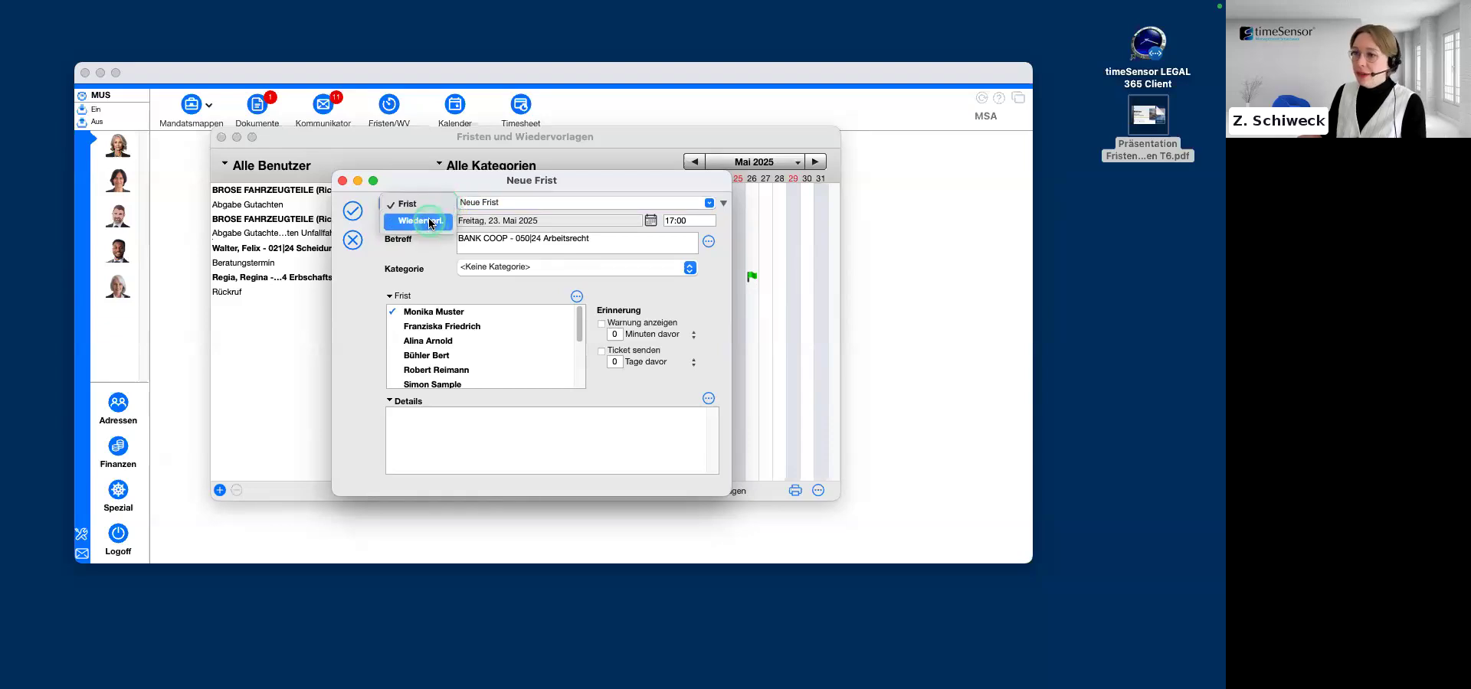
{"action": "left_click", "coordinate": [421, 220]}
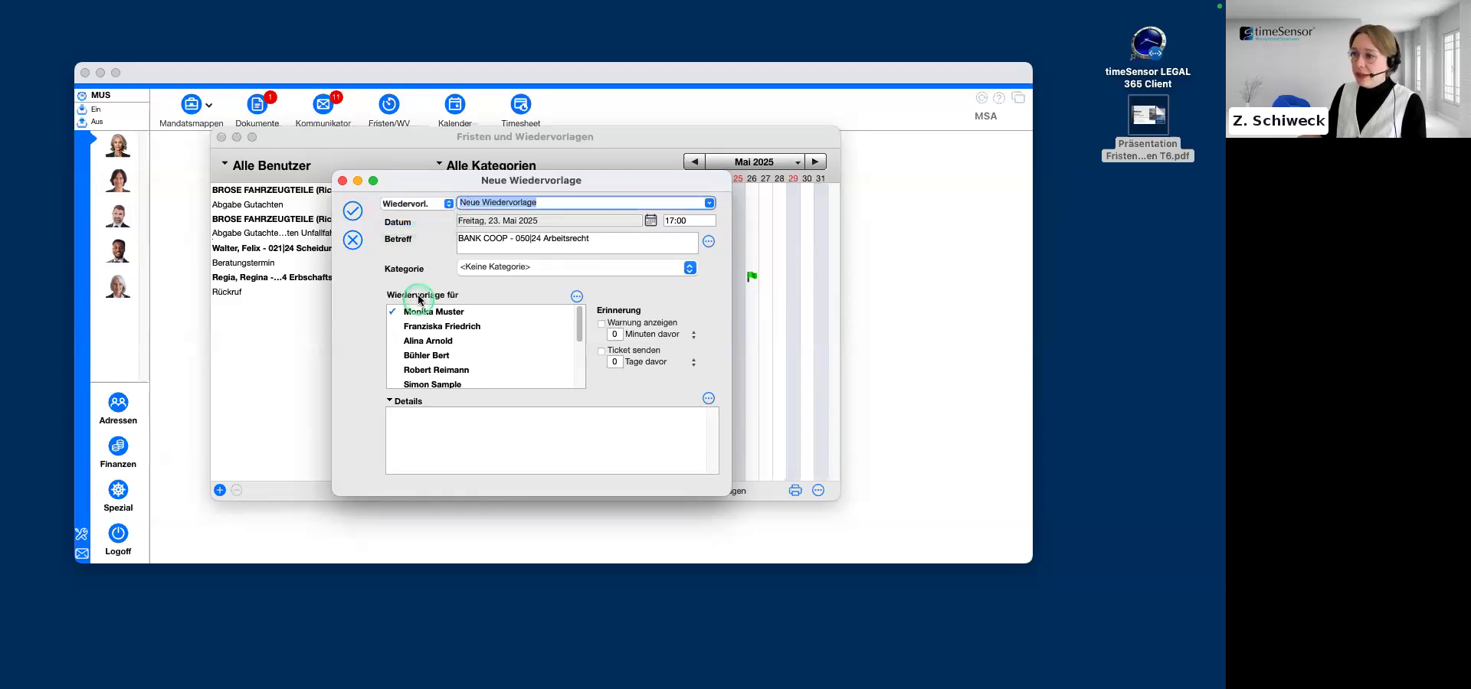
{"action": "left_click", "coordinate": [422, 202]}
{"action": "left_click", "coordinate": [421, 190]}
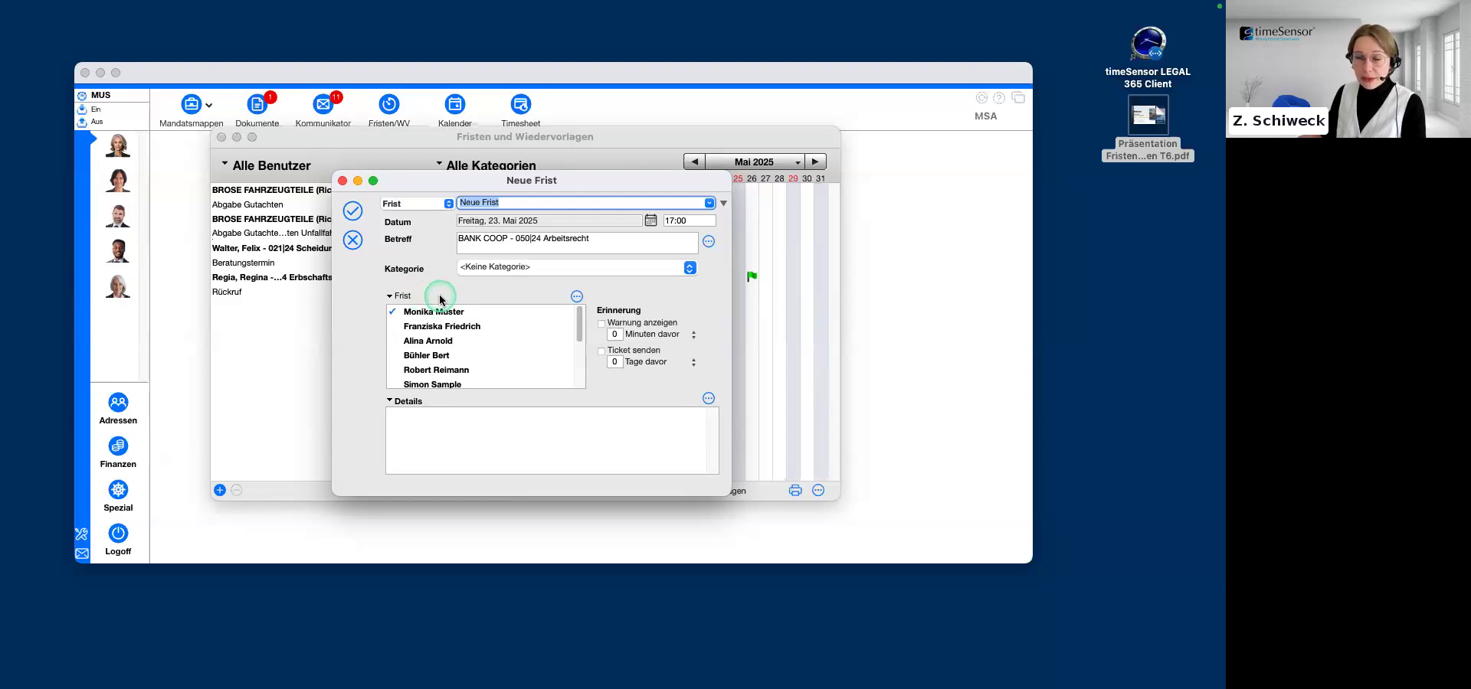
{"action": "left_click", "coordinate": [433, 203]}
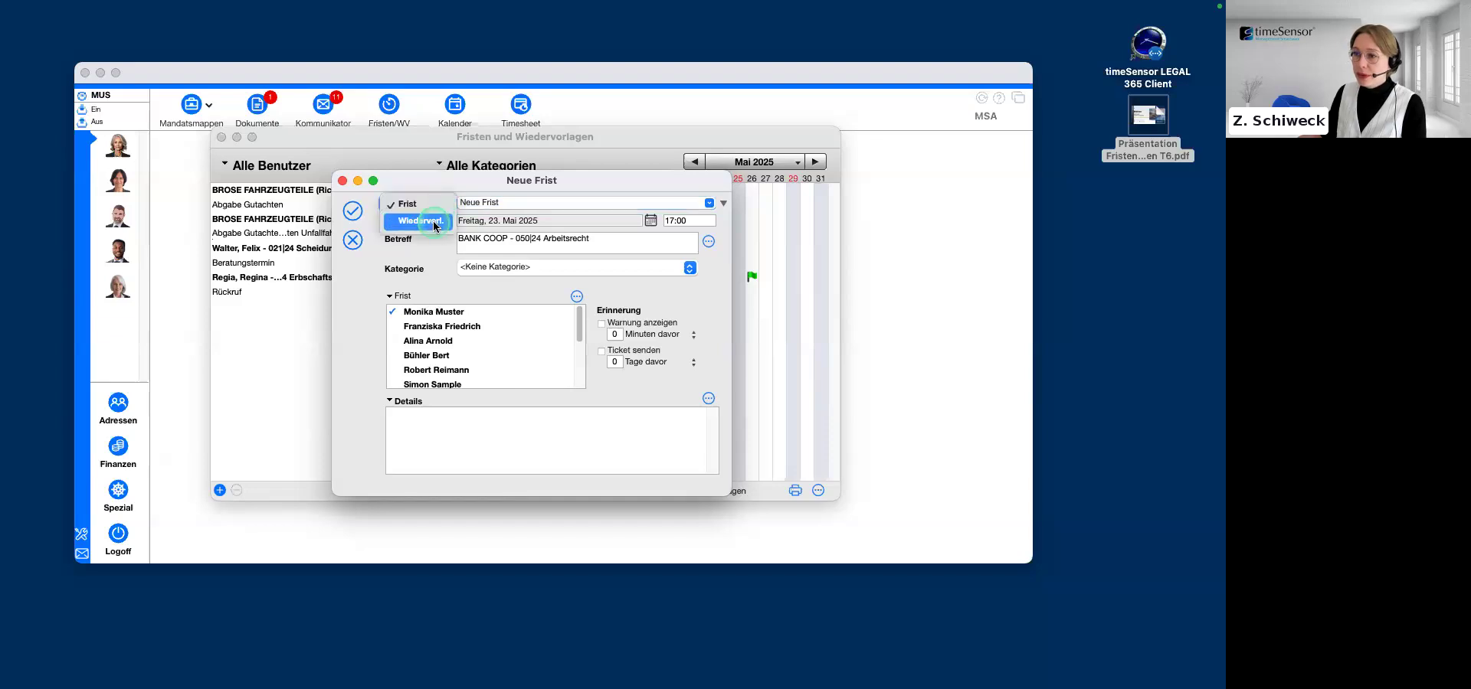
{"action": "left_click", "coordinate": [482, 185]}
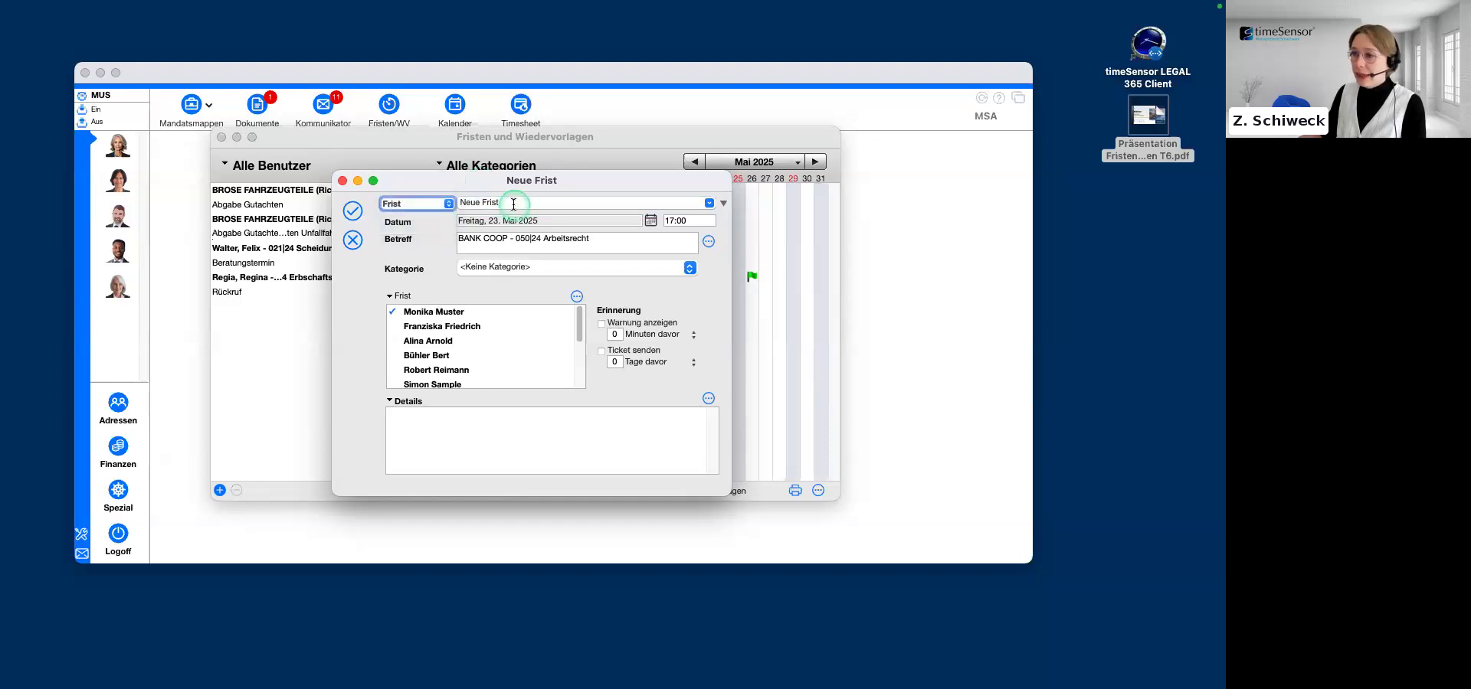
Step: View the list of suggested titles for the new Frist and its editing dialog, leaving the suggestions as they are
{"action": "left_click", "coordinate": [515, 204]}
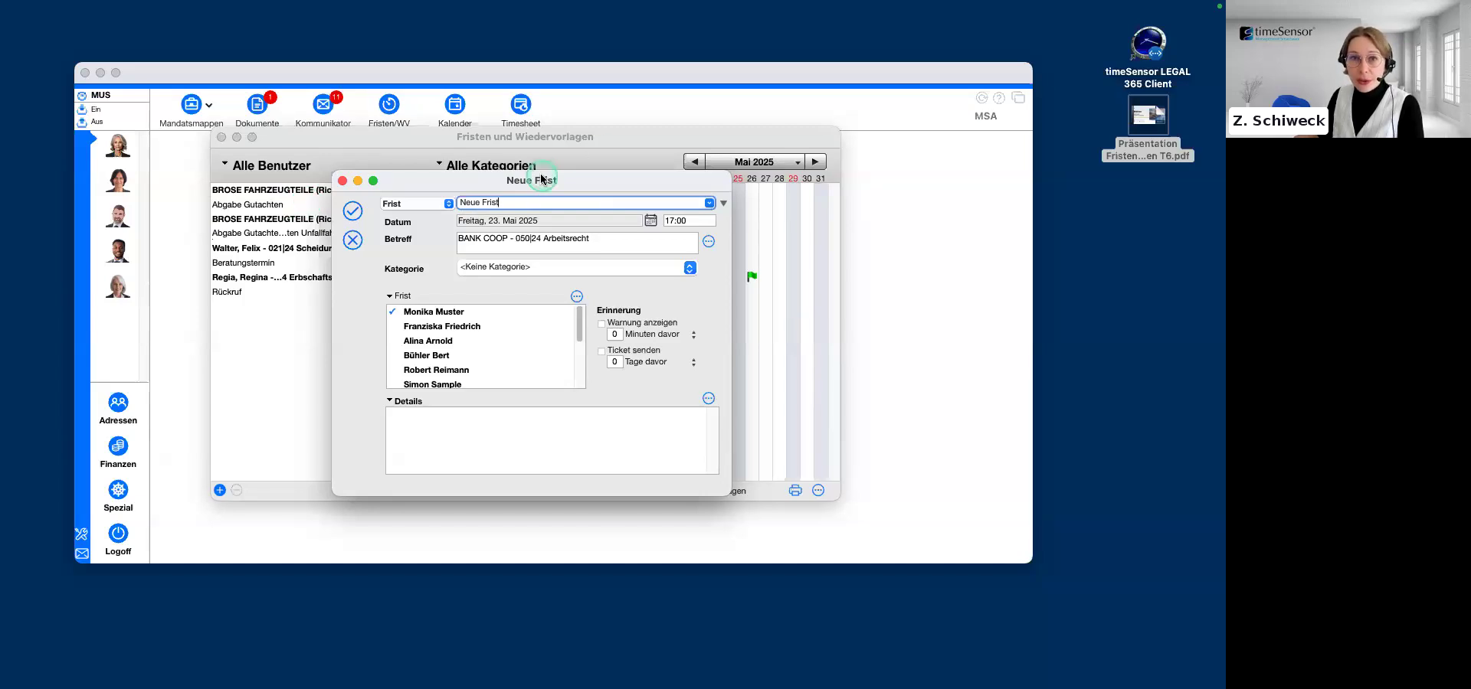
{"action": "left_click", "coordinate": [710, 205]}
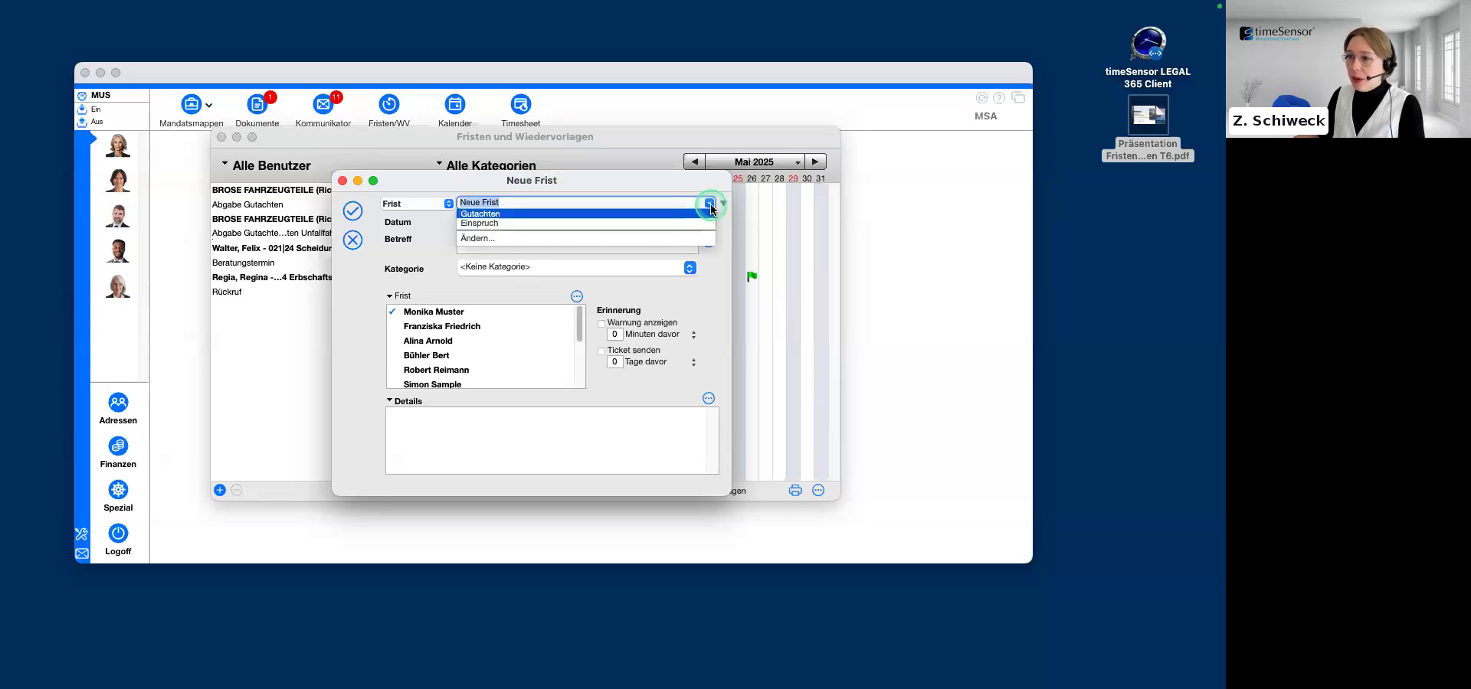
{"action": "left_click", "coordinate": [489, 242]}
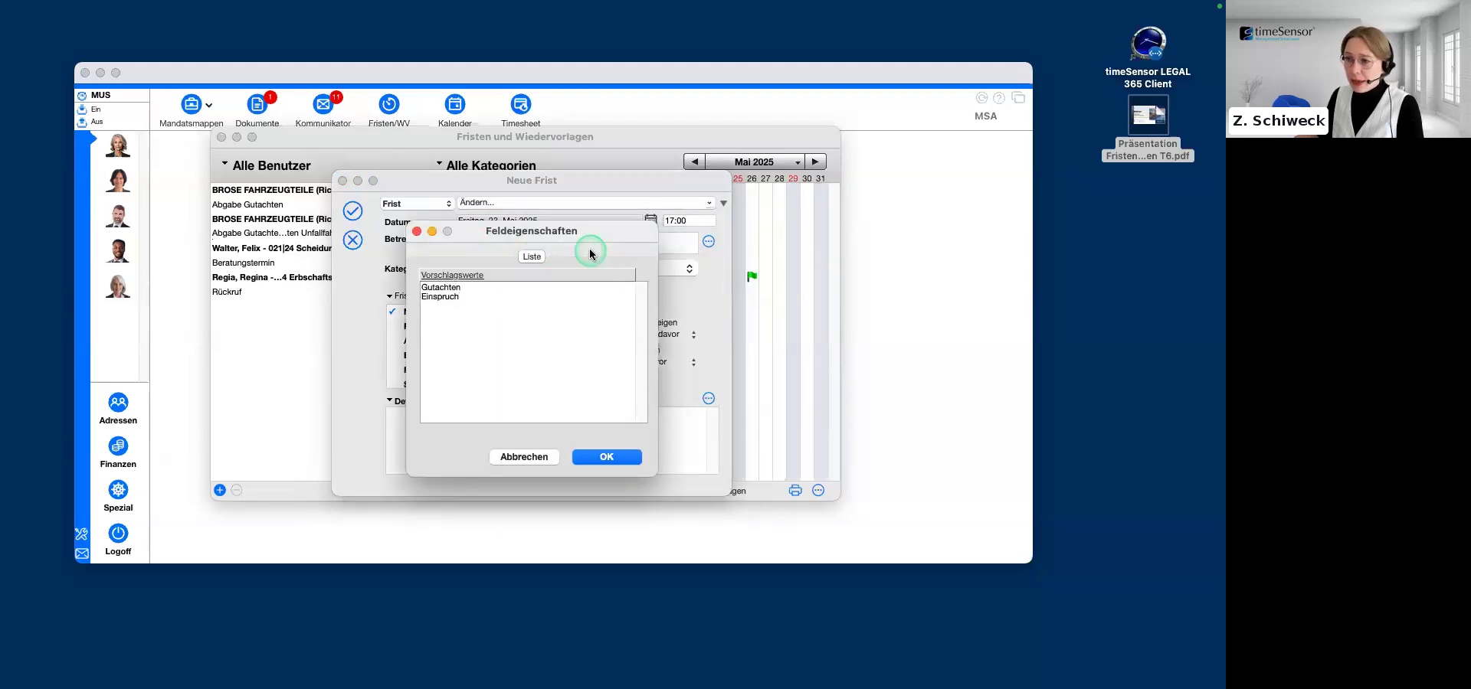
{"action": "left_click", "coordinate": [606, 457]}
Step: Try the suggested title Gutachten for the new Frist, and replace it with the custom title "unsere Frist"
{"action": "left_click", "coordinate": [709, 204]}
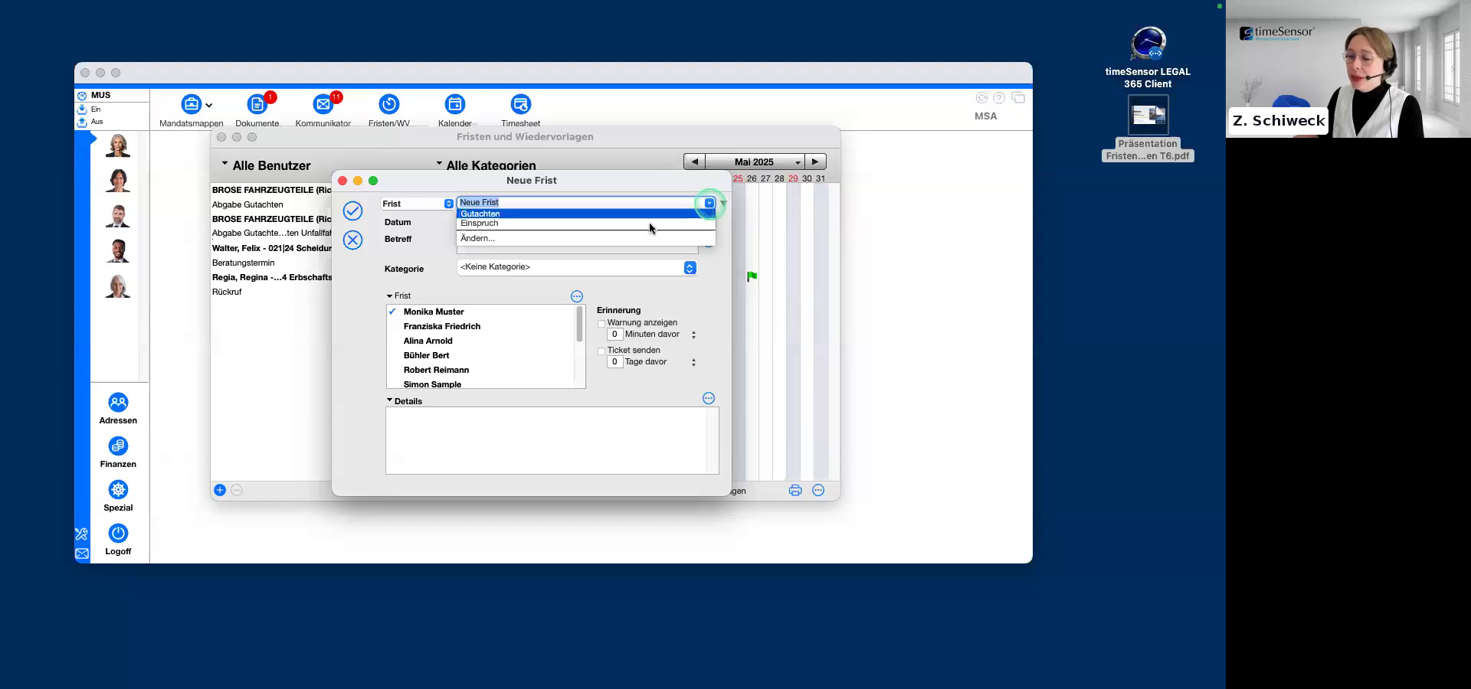
{"action": "left_click", "coordinate": [493, 214]}
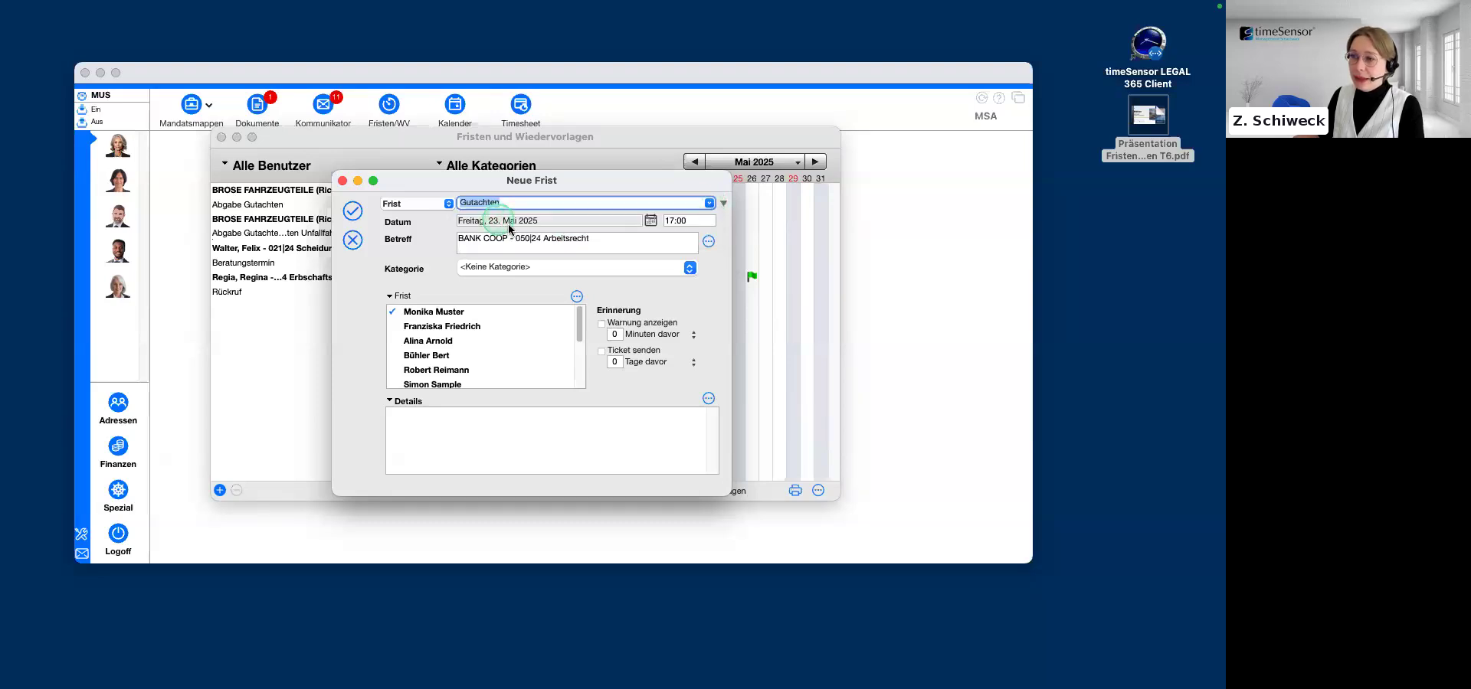
{"action": "left_click", "coordinate": [637, 202]}
{"action": "key", "text": "BackSpace"}
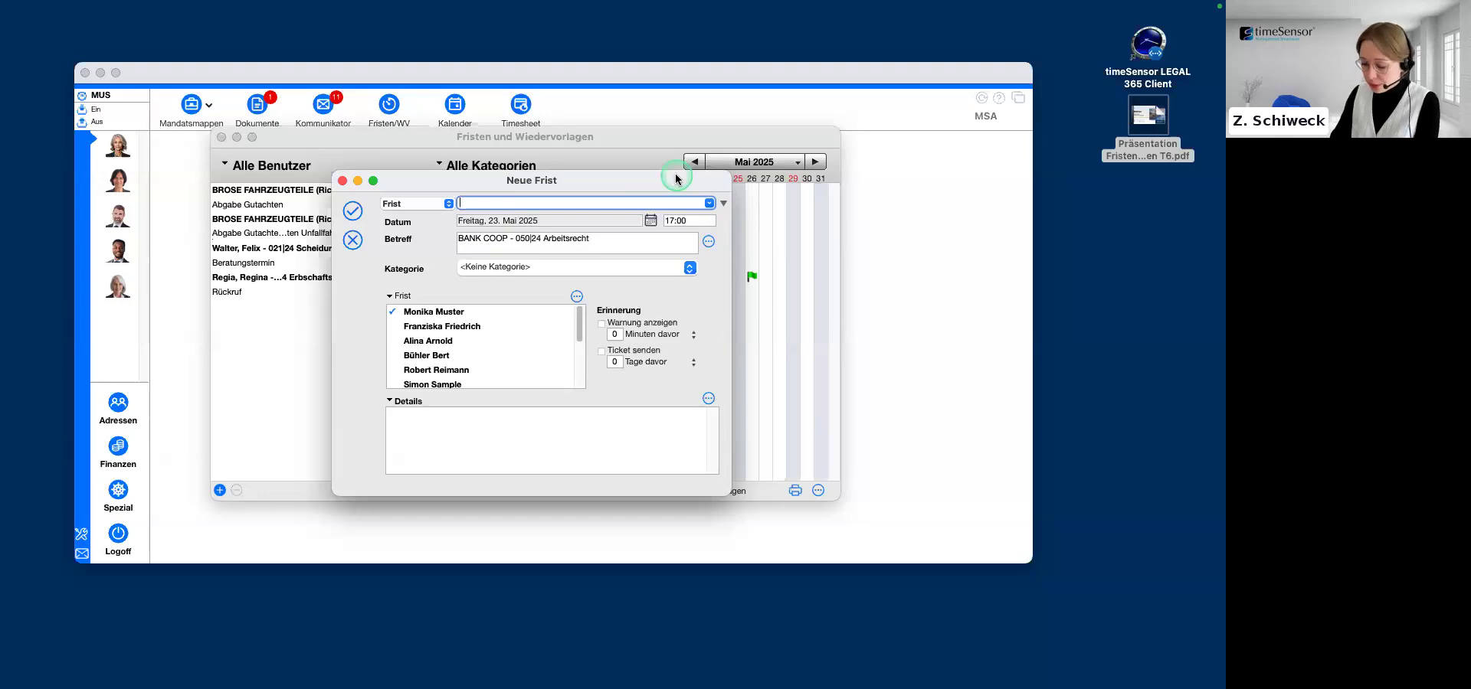
{"action": "type", "text": "unsere Frist"}
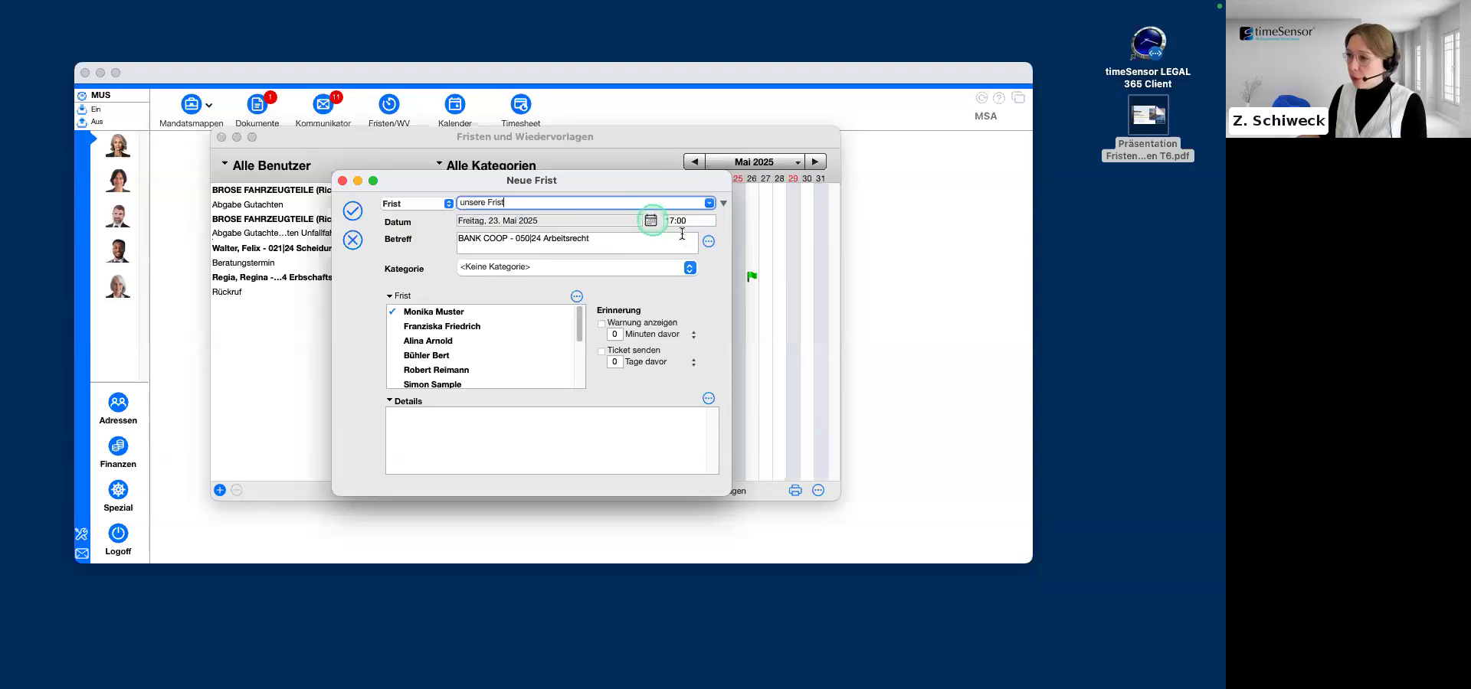
Step: View the date calendar of the new Frist and close it without changing the date
{"action": "left_click", "coordinate": [650, 221]}
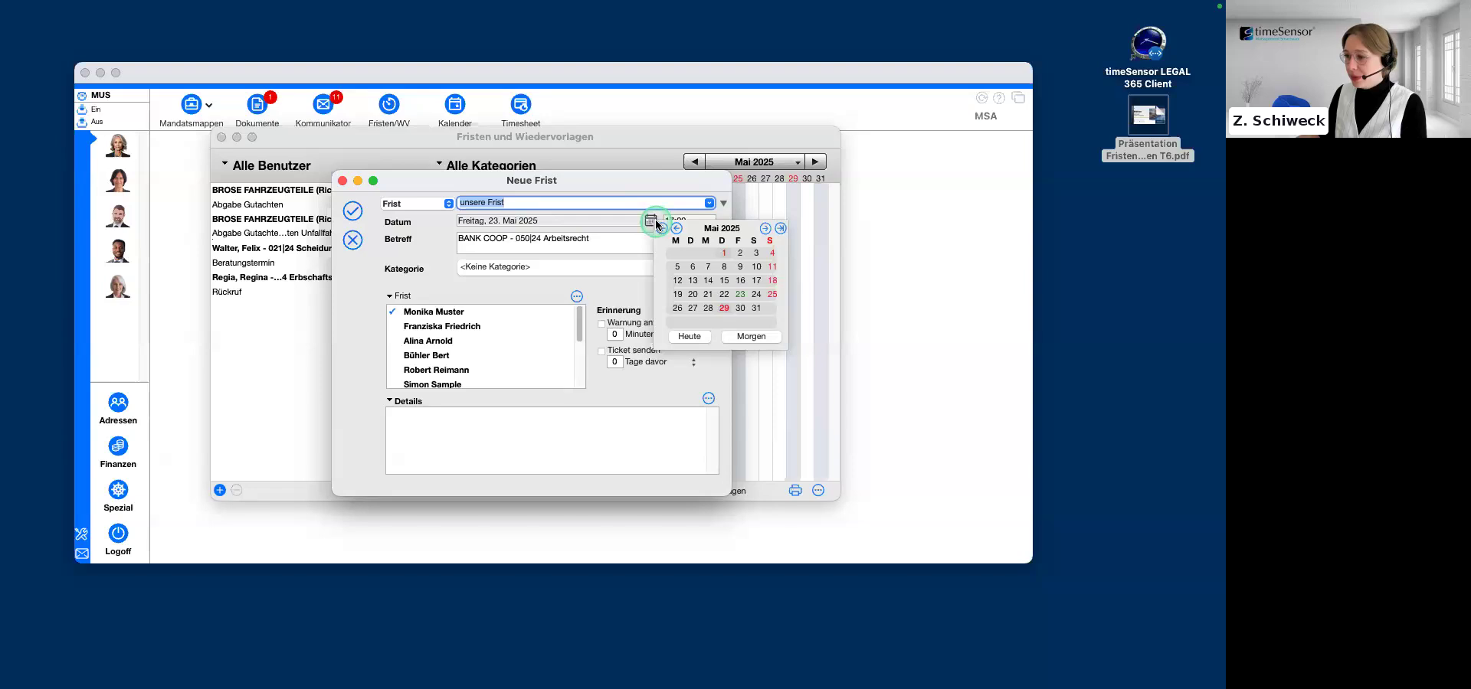
{"action": "left_click", "coordinate": [655, 183]}
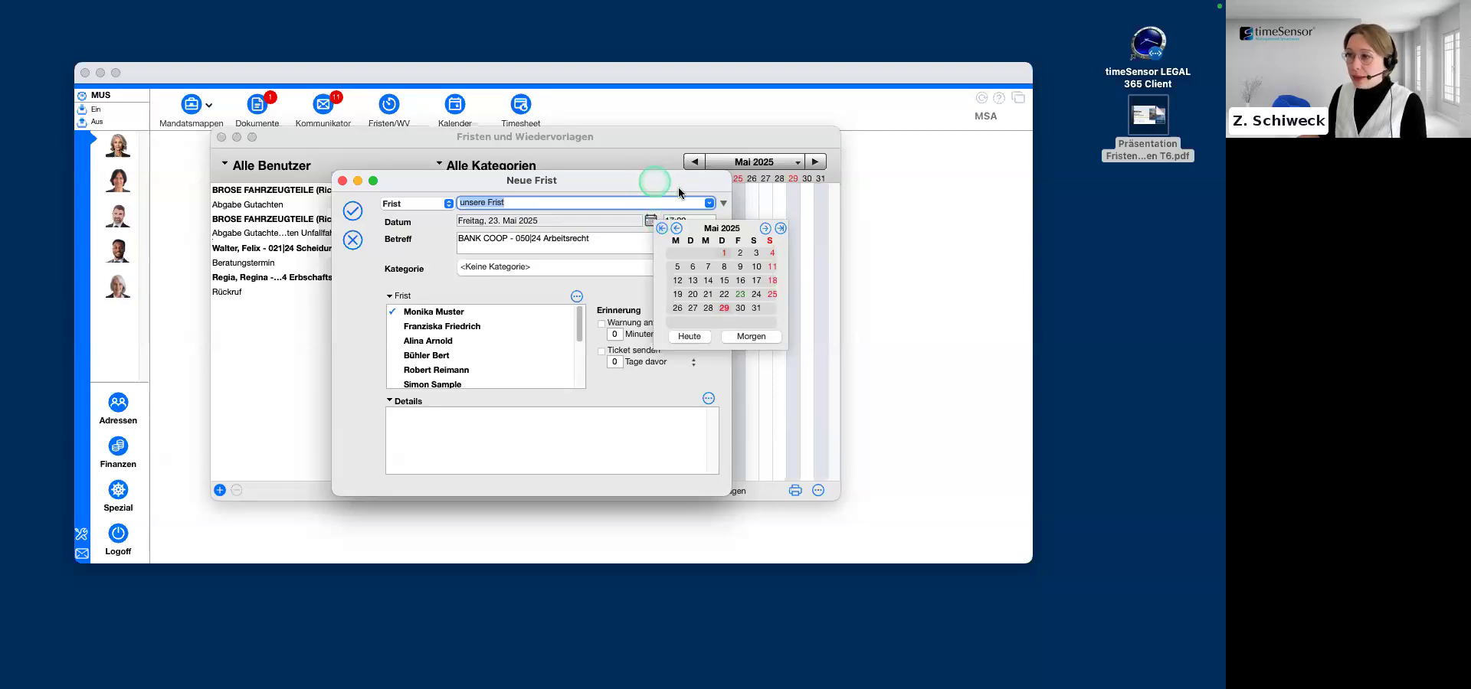
{"action": "left_click", "coordinate": [751, 337]}
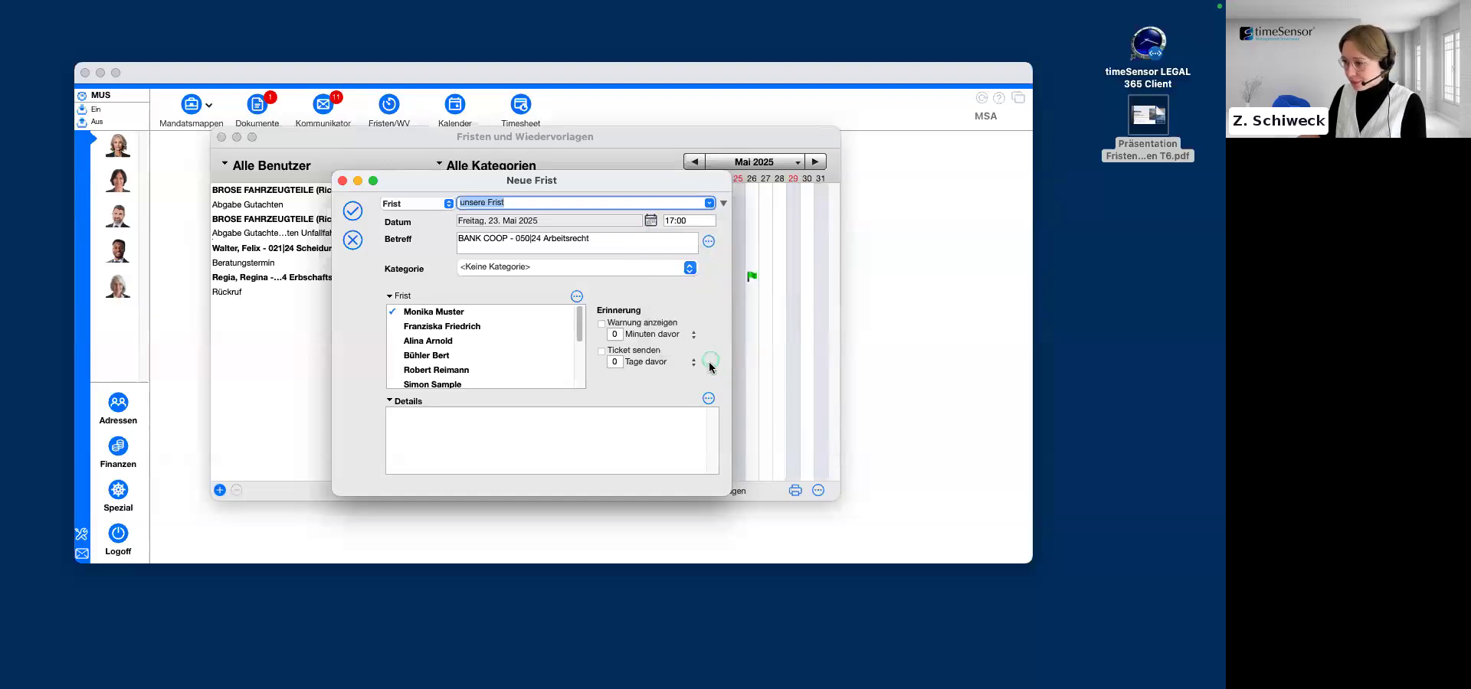
Step: Show the Fristenrechner for the new Frist and set its Ereignistag to 13. Jun 2025
{"action": "left_click", "coordinate": [723, 205]}
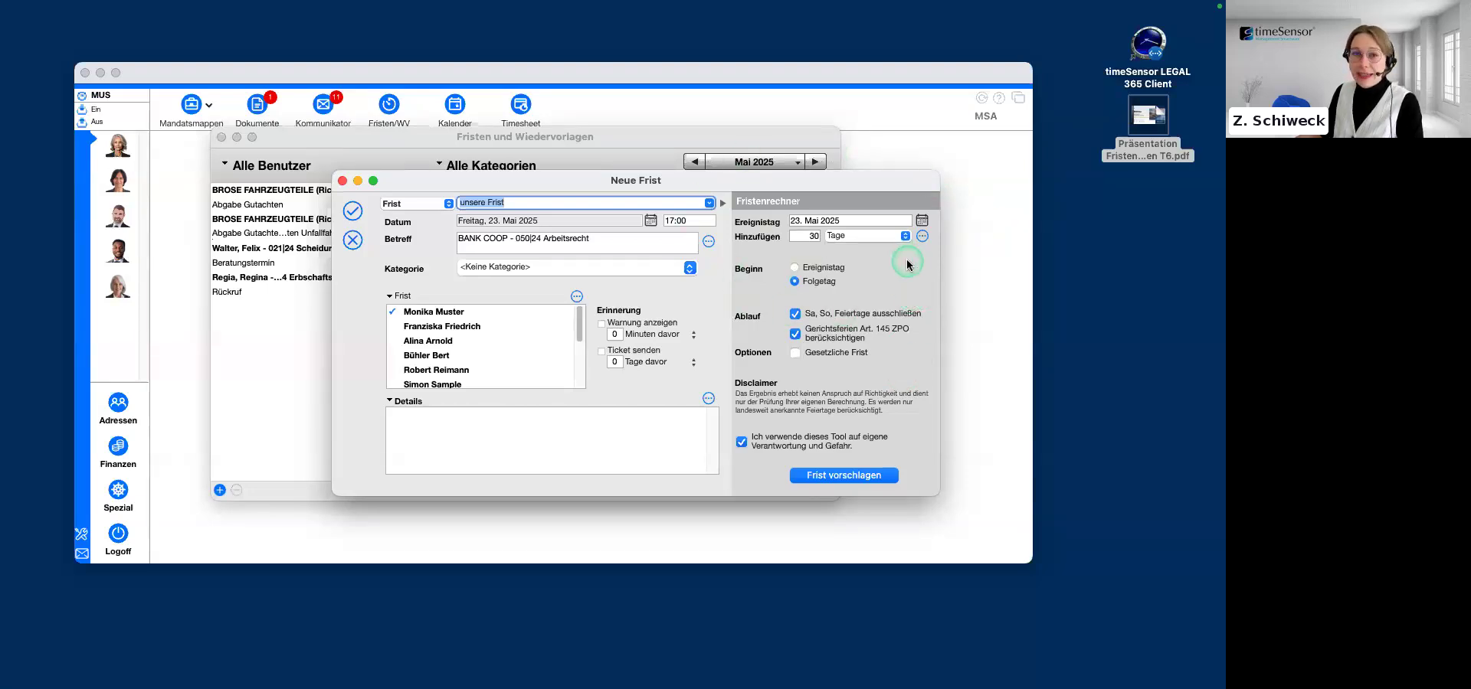
{"action": "left_click", "coordinate": [922, 221]}
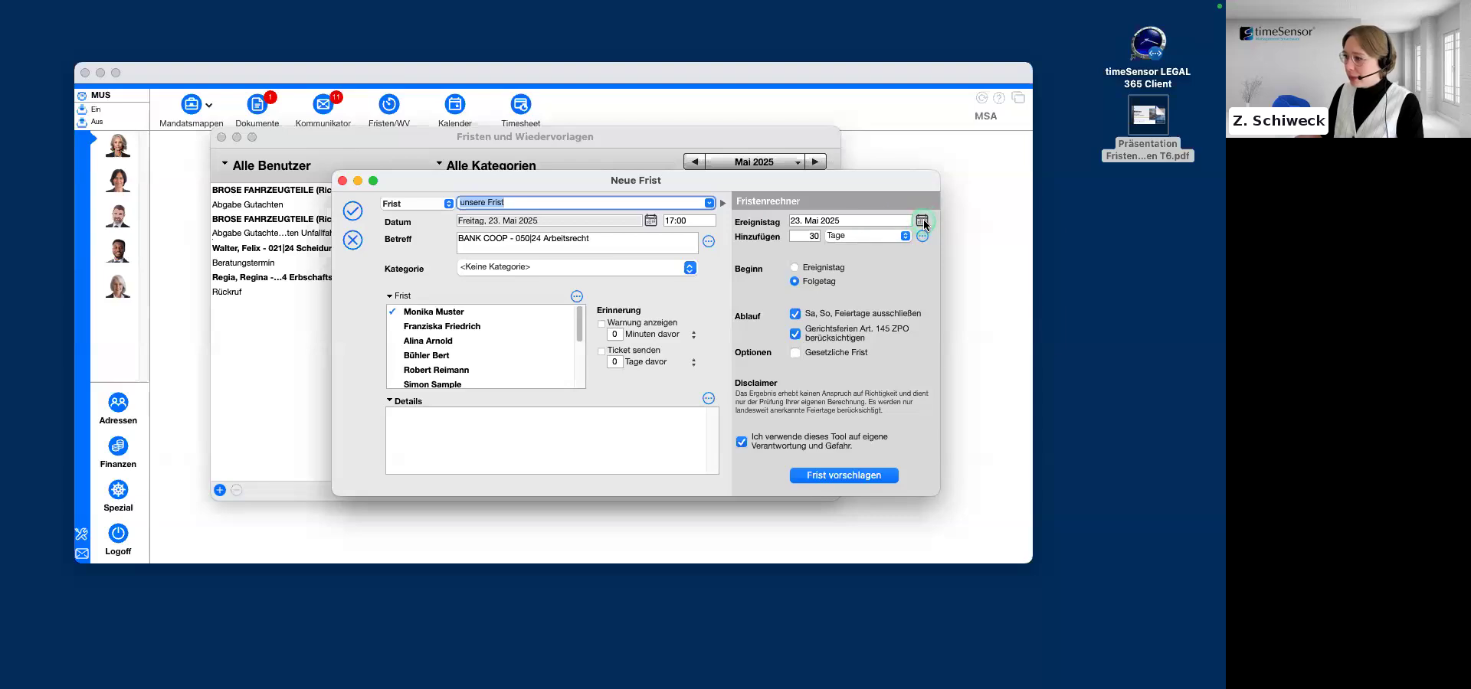
{"action": "left_click", "coordinate": [1035, 230]}
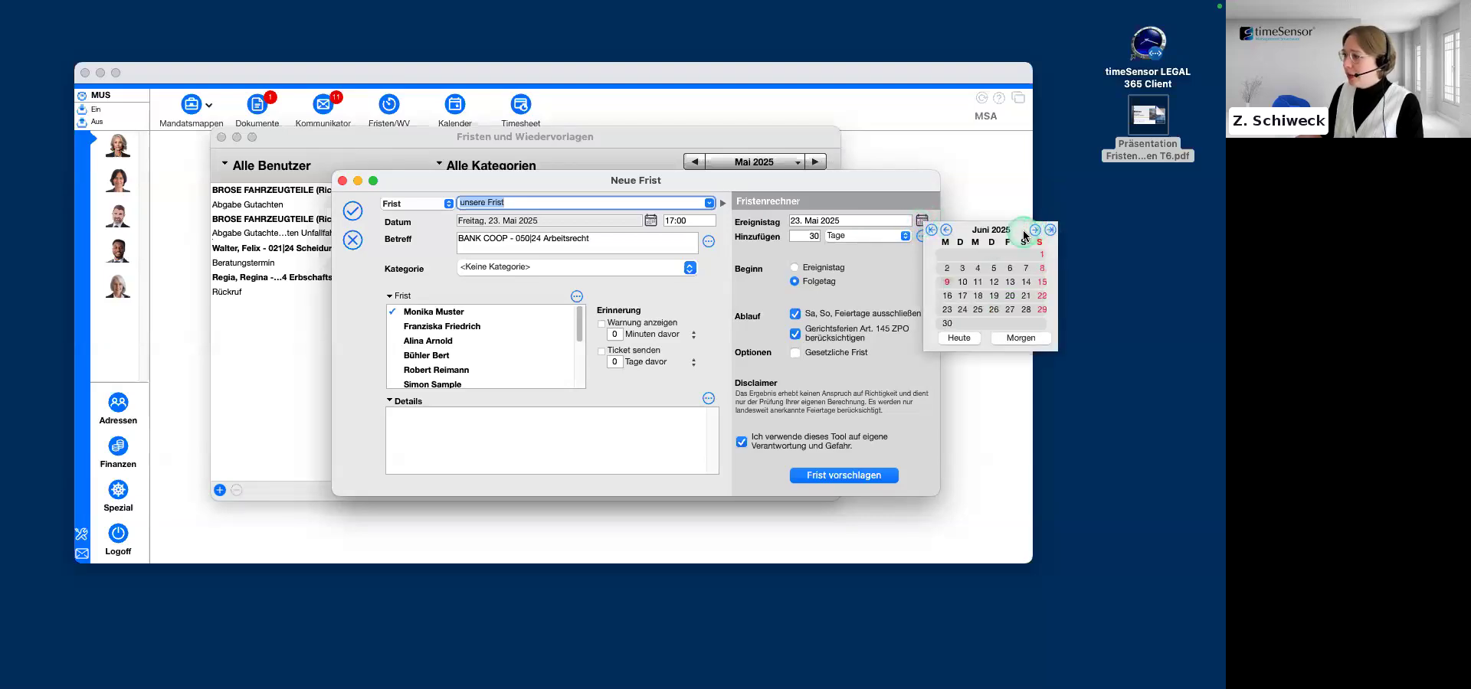
{"action": "left_click", "coordinate": [1010, 283]}
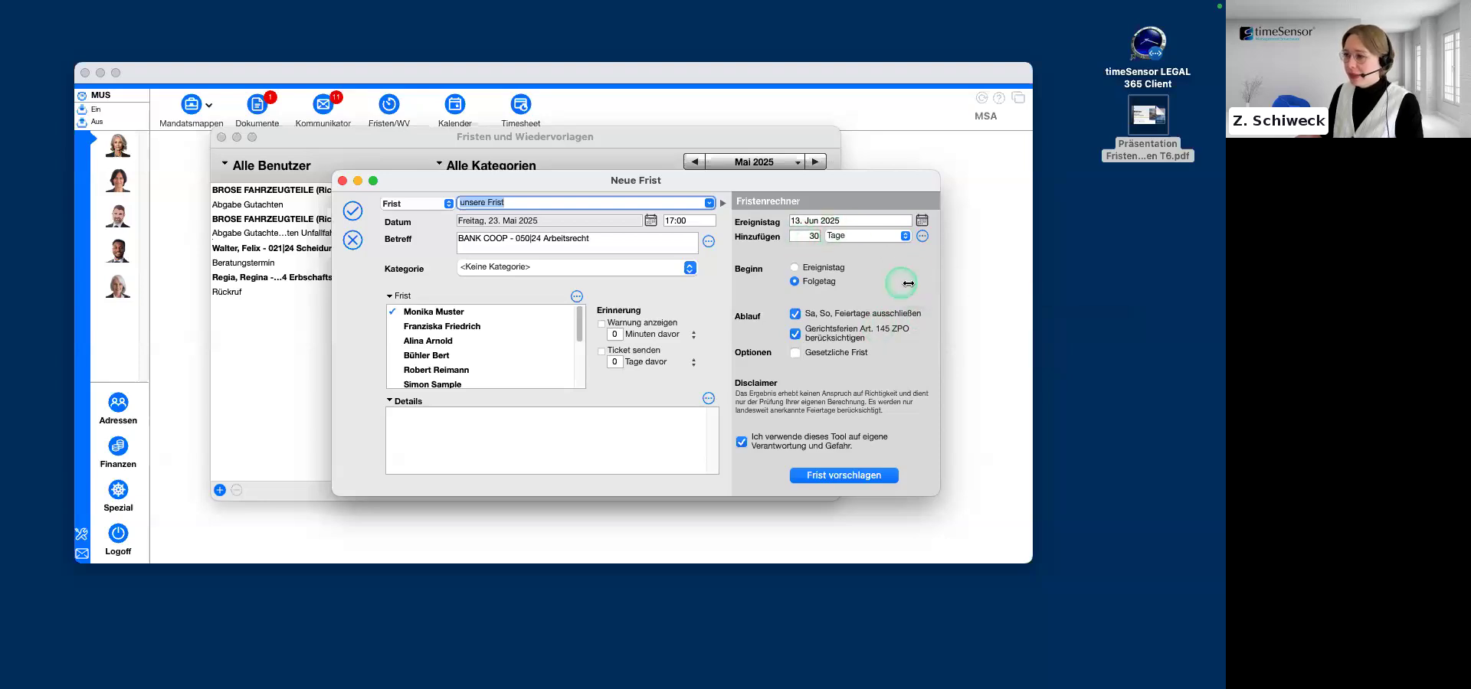
Step: View the list of Standardfristen available to the Fristenrechner and close it without adding an entry
{"action": "left_click", "coordinate": [923, 236]}
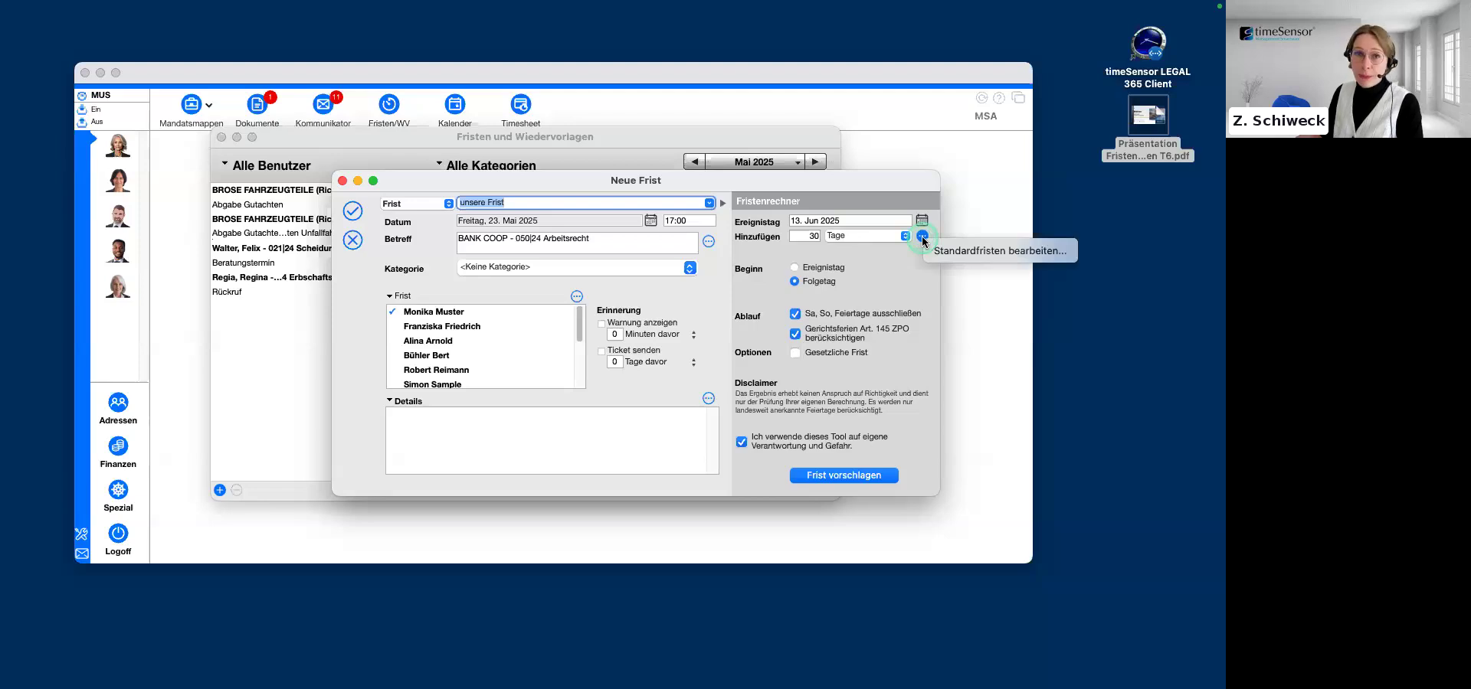
{"action": "left_click", "coordinate": [950, 251]}
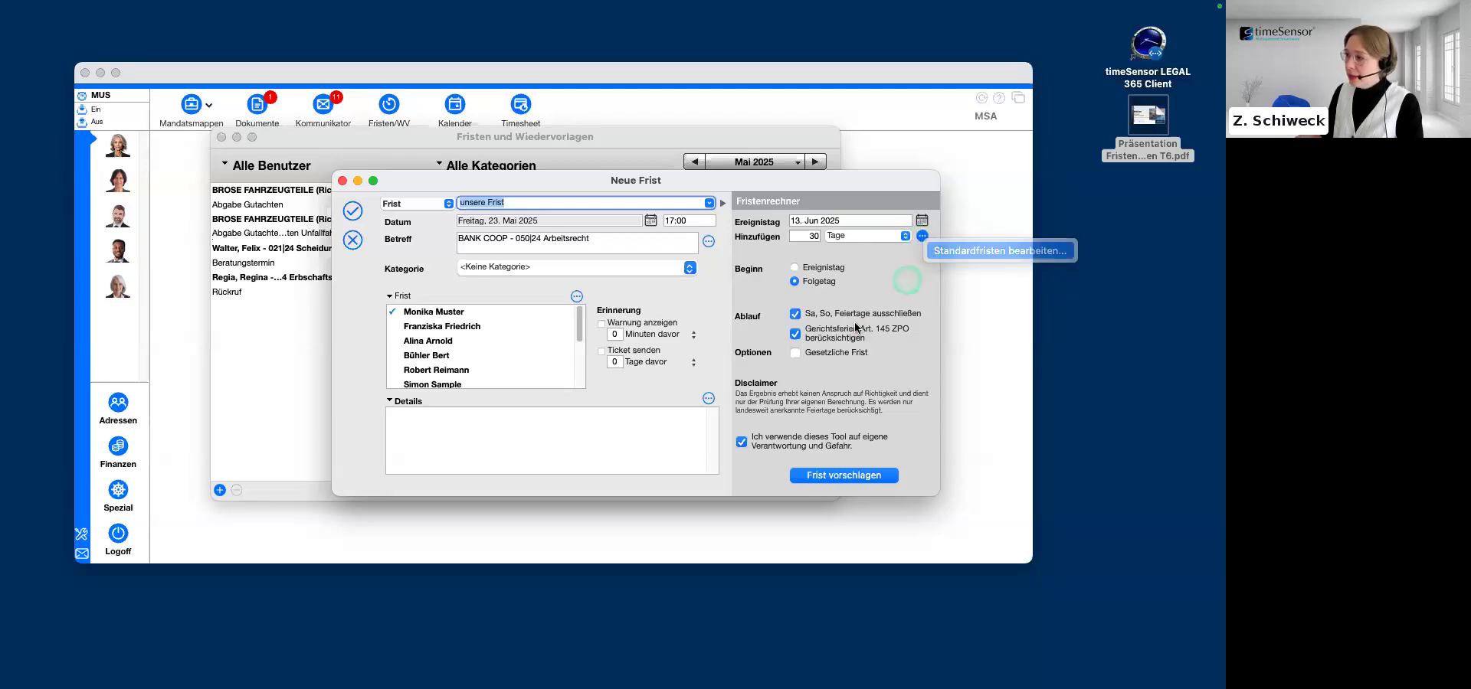
{"action": "left_click_drag", "start_coordinate": [843, 356], "coordinate": [772, 223]}
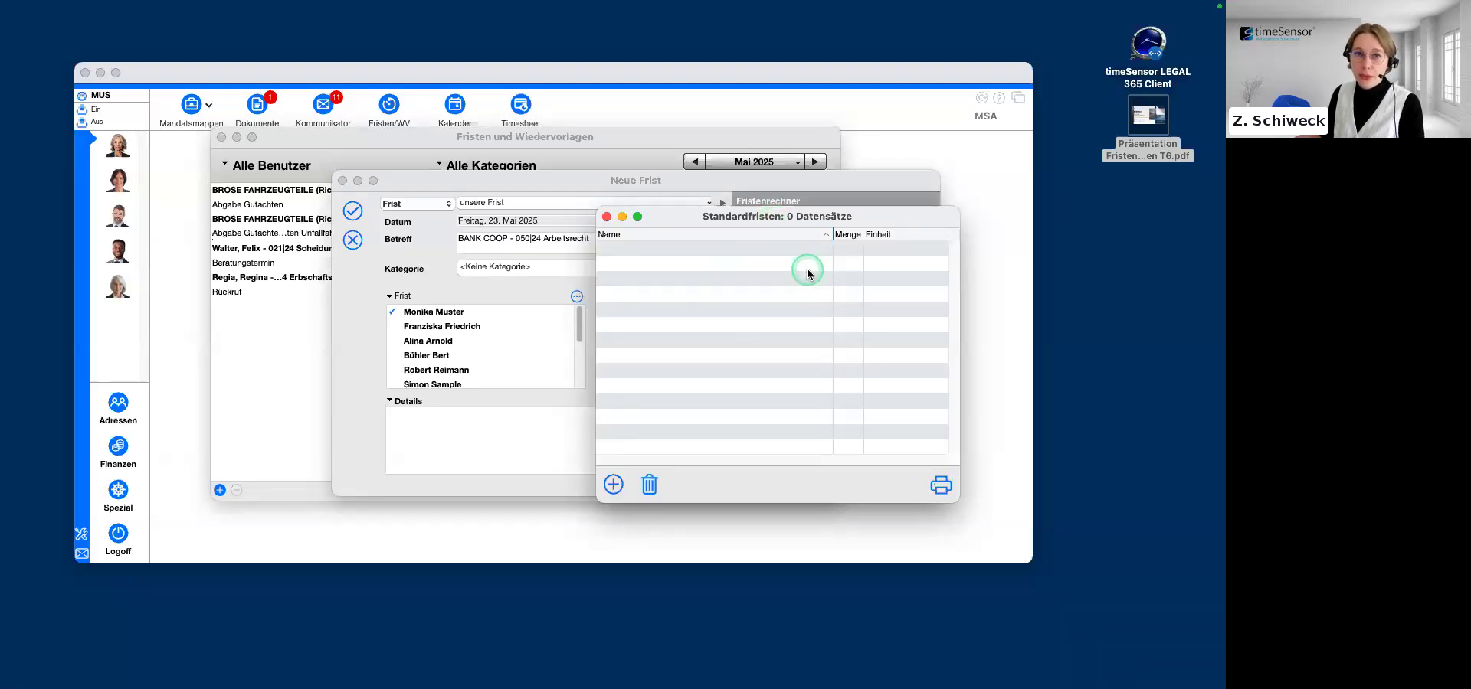
{"action": "left_click_drag", "start_coordinate": [778, 217], "coordinate": [817, 318]}
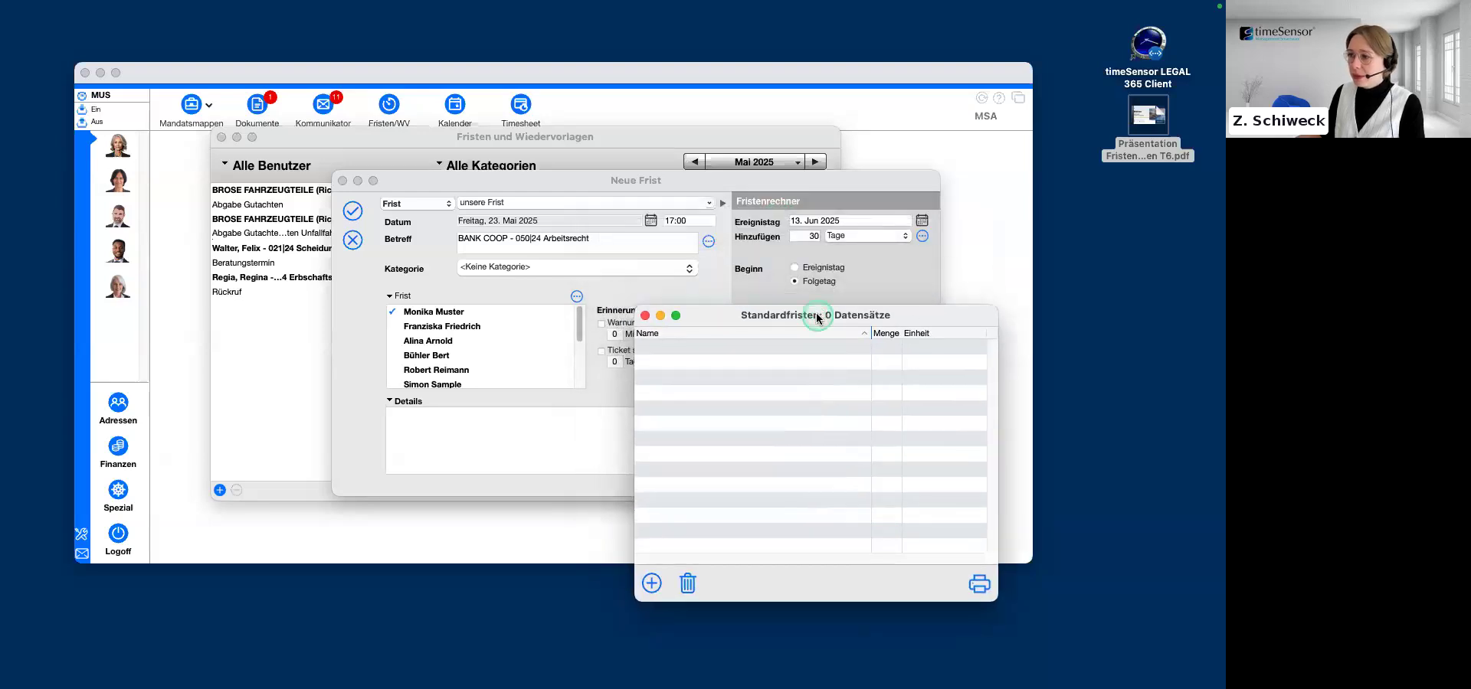
{"action": "left_click", "coordinate": [645, 315]}
{"action": "left_click", "coordinate": [923, 239]}
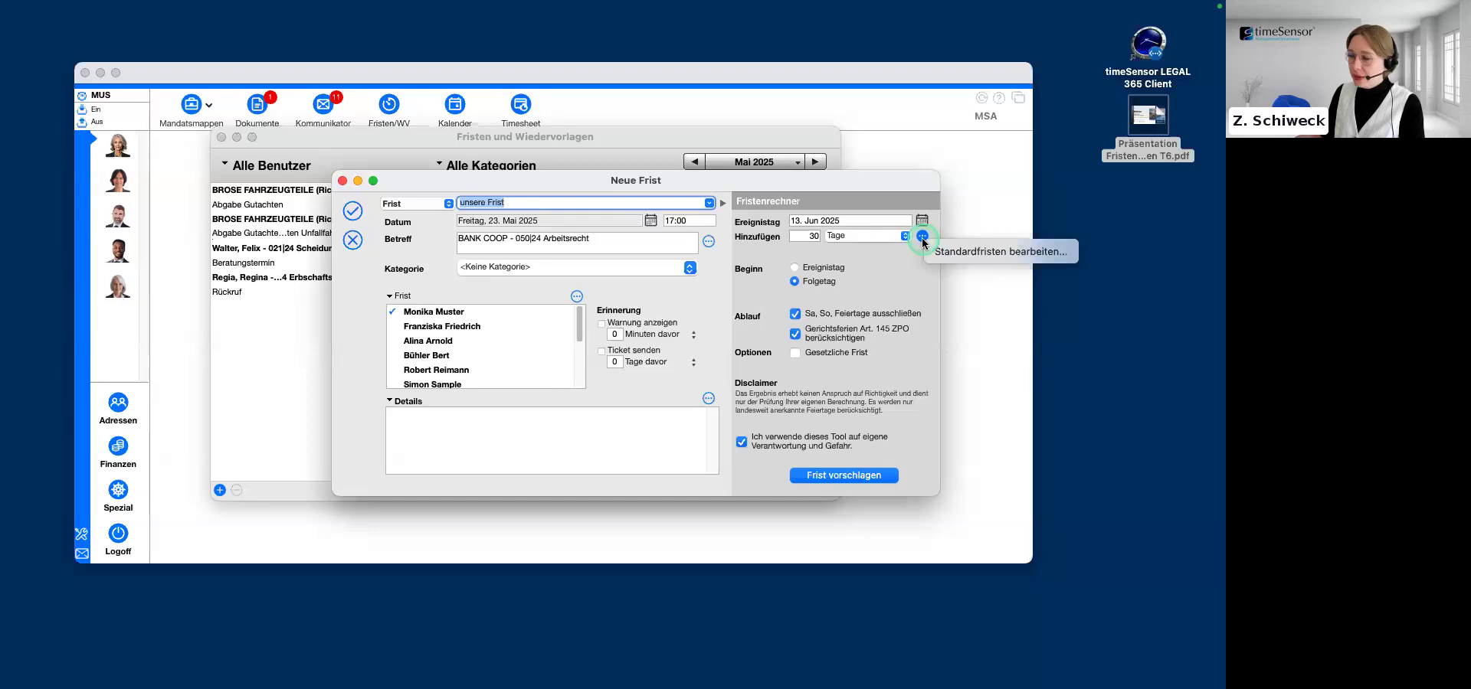
{"action": "left_click", "coordinate": [1055, 258]}
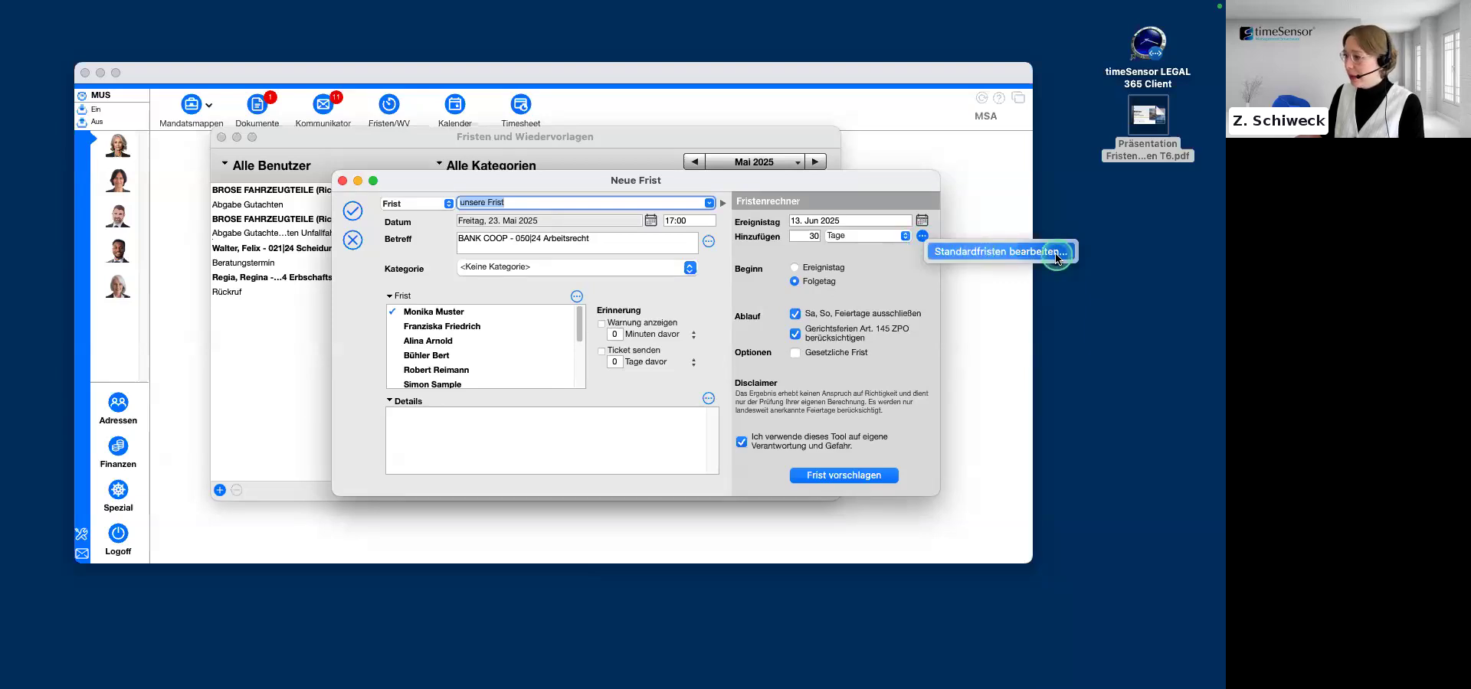
{"action": "left_click", "coordinate": [1056, 258]}
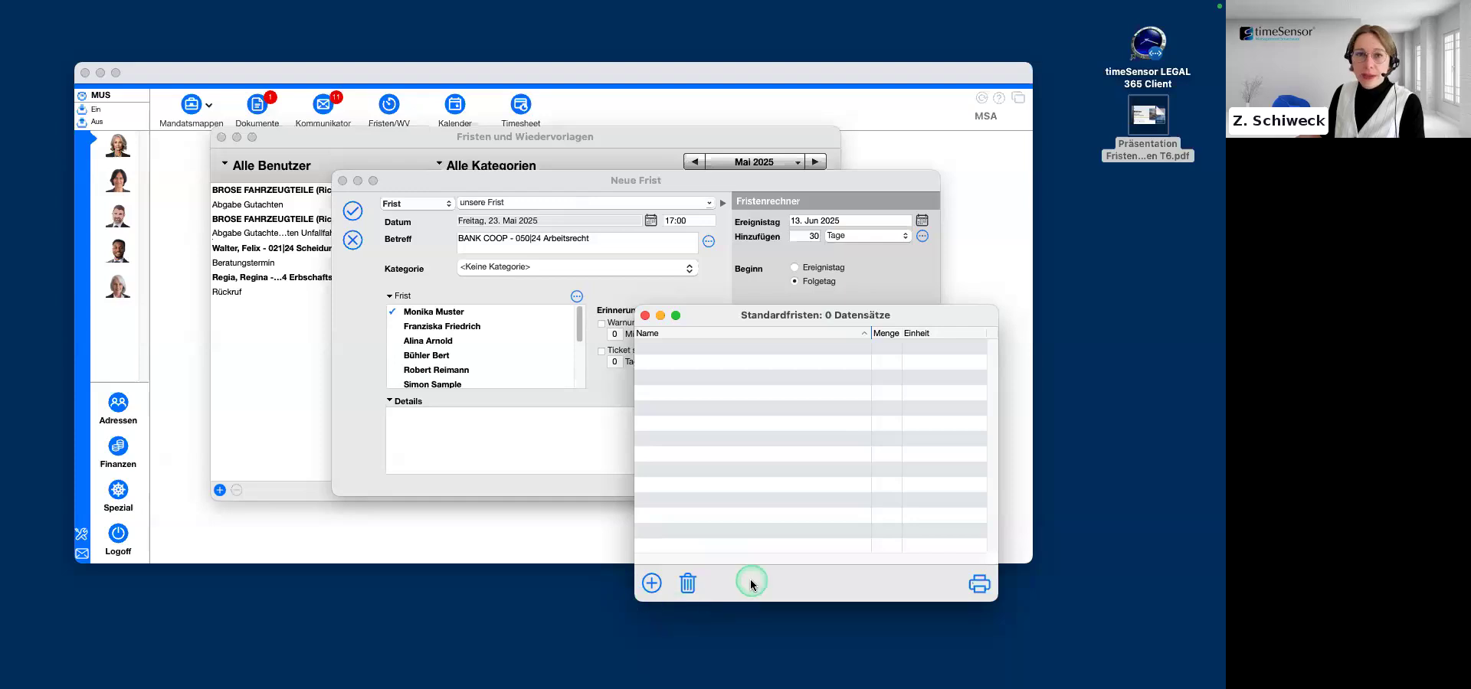
{"action": "left_click", "coordinate": [644, 316]}
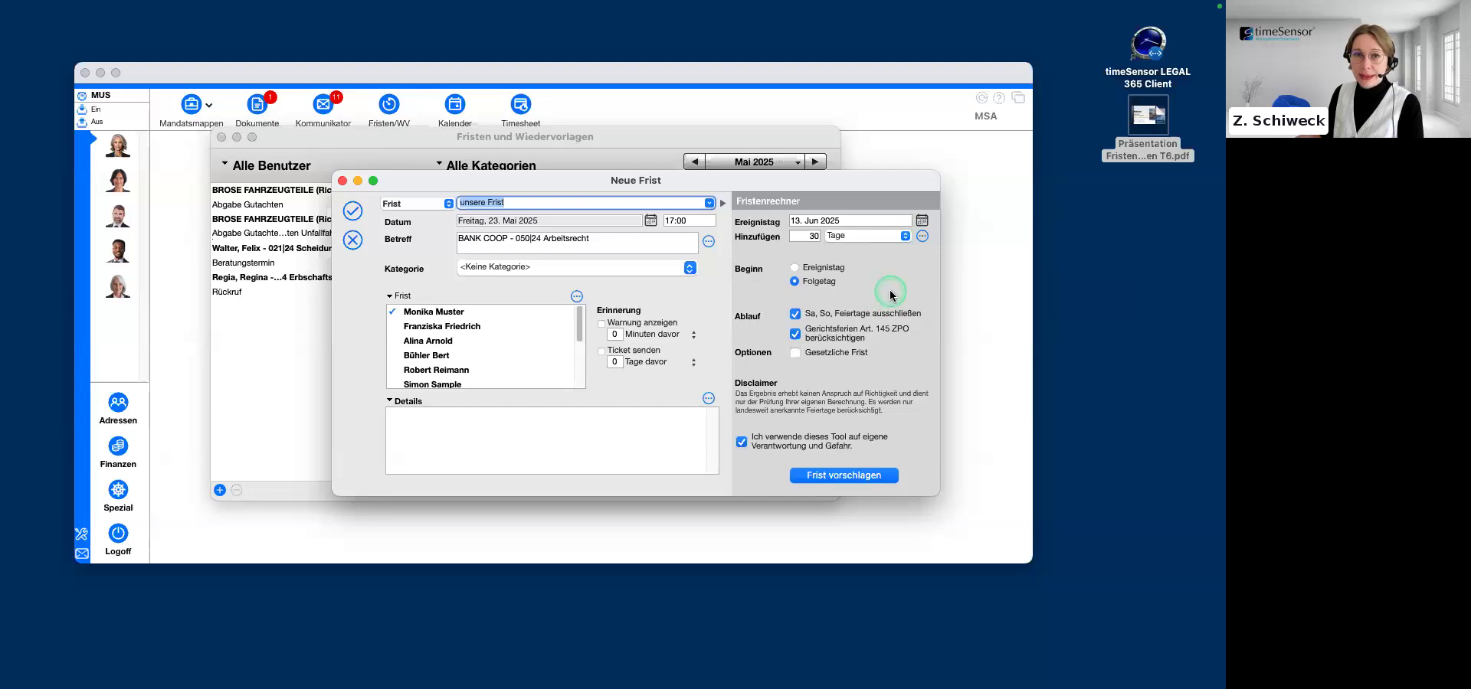
{"action": "left_click", "coordinate": [922, 221]}
{"action": "left_click", "coordinate": [820, 181]}
{"action": "left_click", "coordinate": [853, 206]}
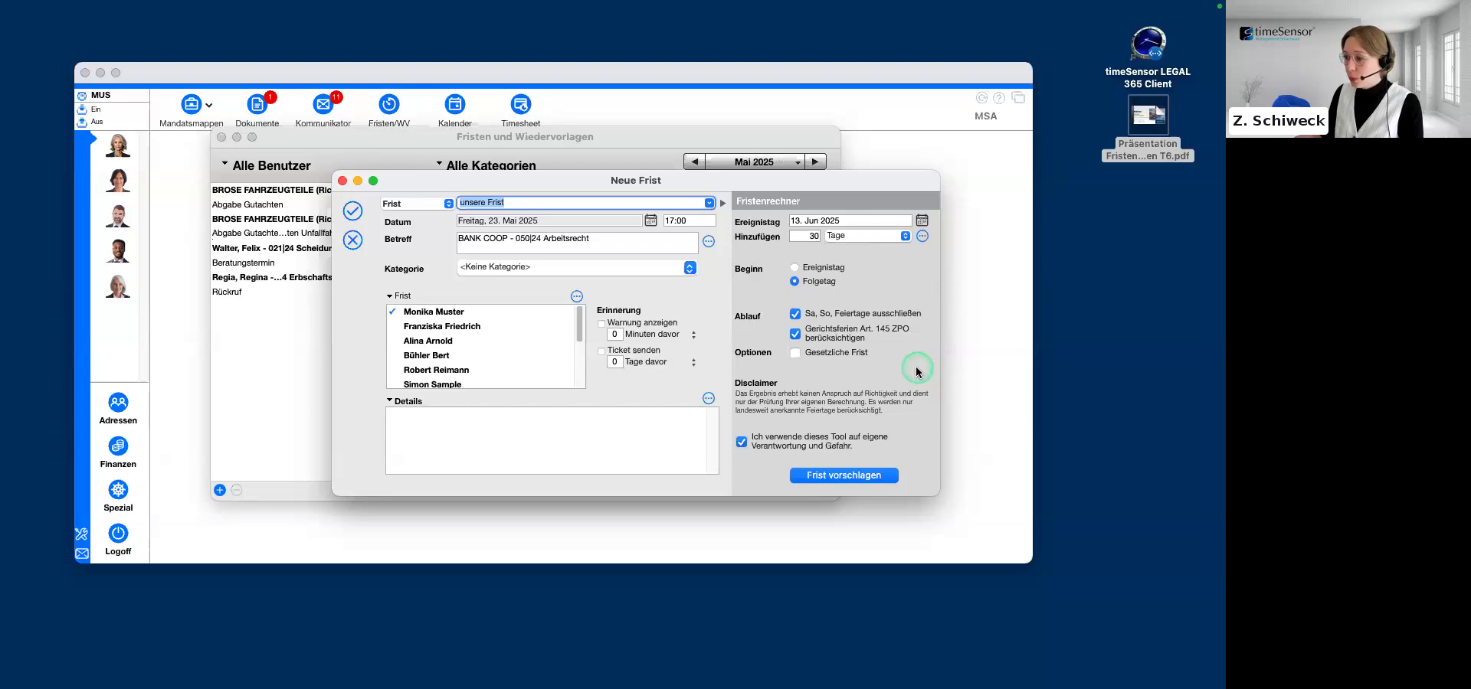
Step: Try toggling the Gesetzliche Frist option and the own-responsibility confirmation in the Fristenrechner, restoring both settings
{"action": "left_click", "coordinate": [795, 353]}
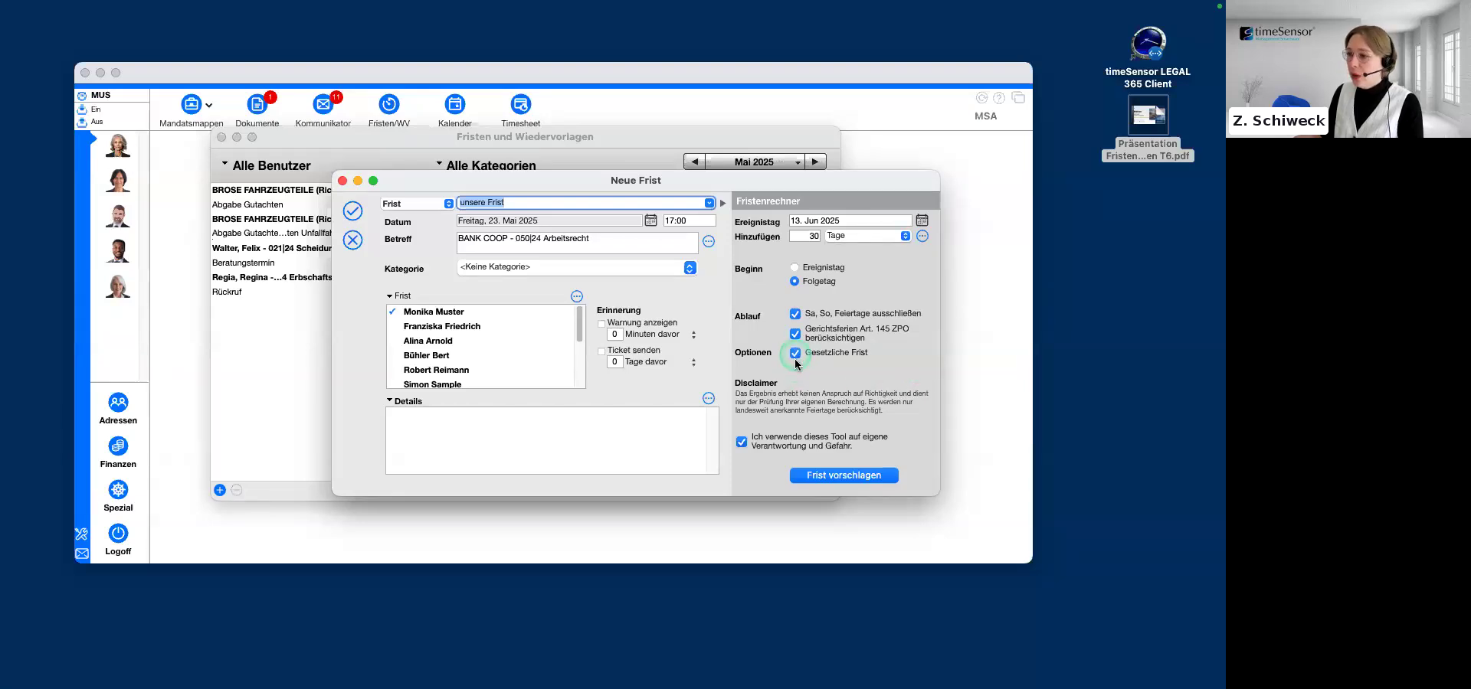
{"action": "left_click", "coordinate": [795, 353]}
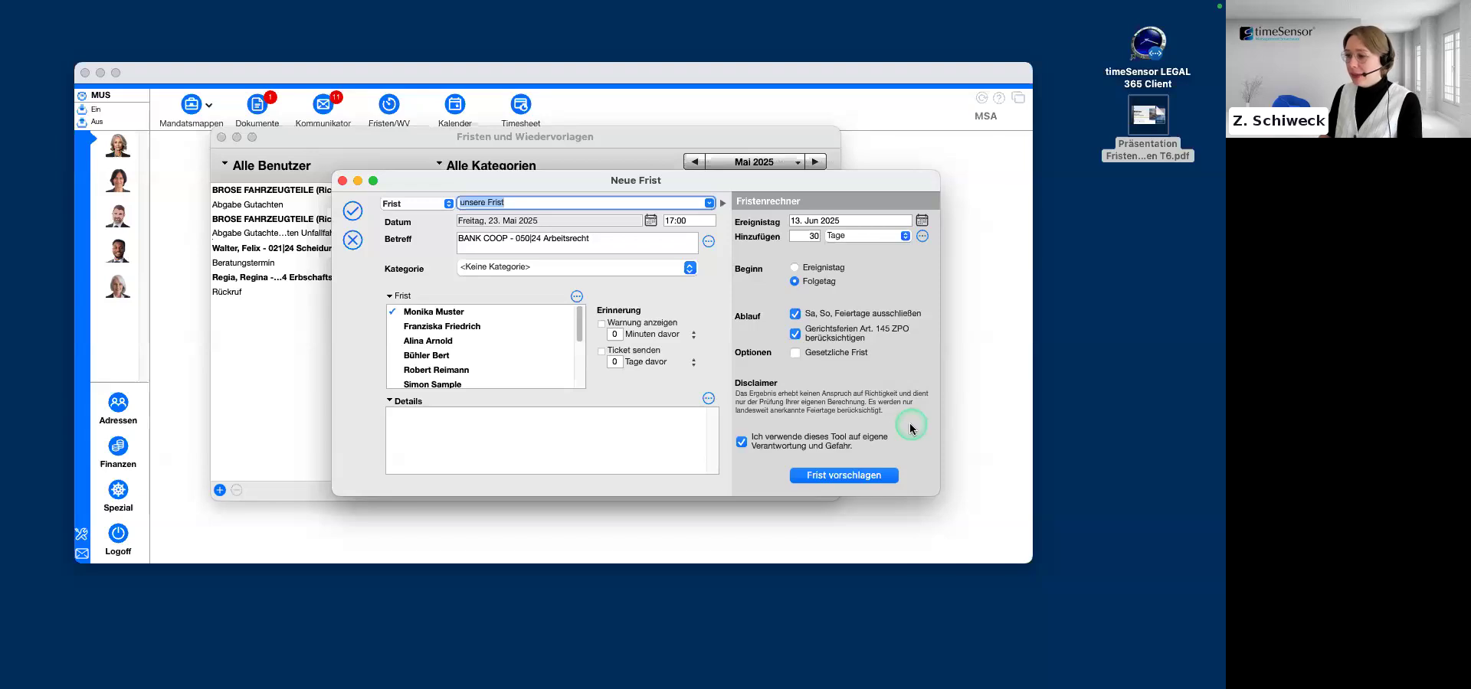
{"action": "left_click", "coordinate": [741, 442]}
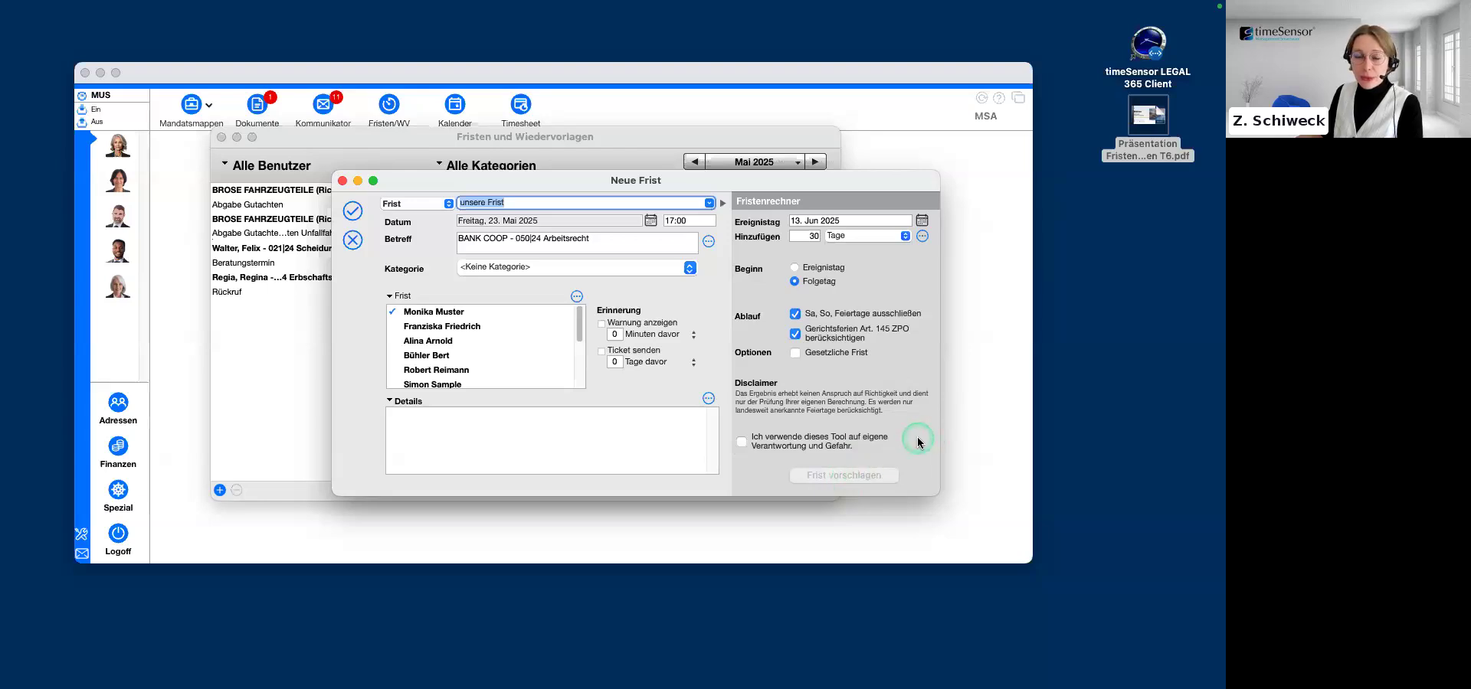
{"action": "left_click", "coordinate": [741, 442]}
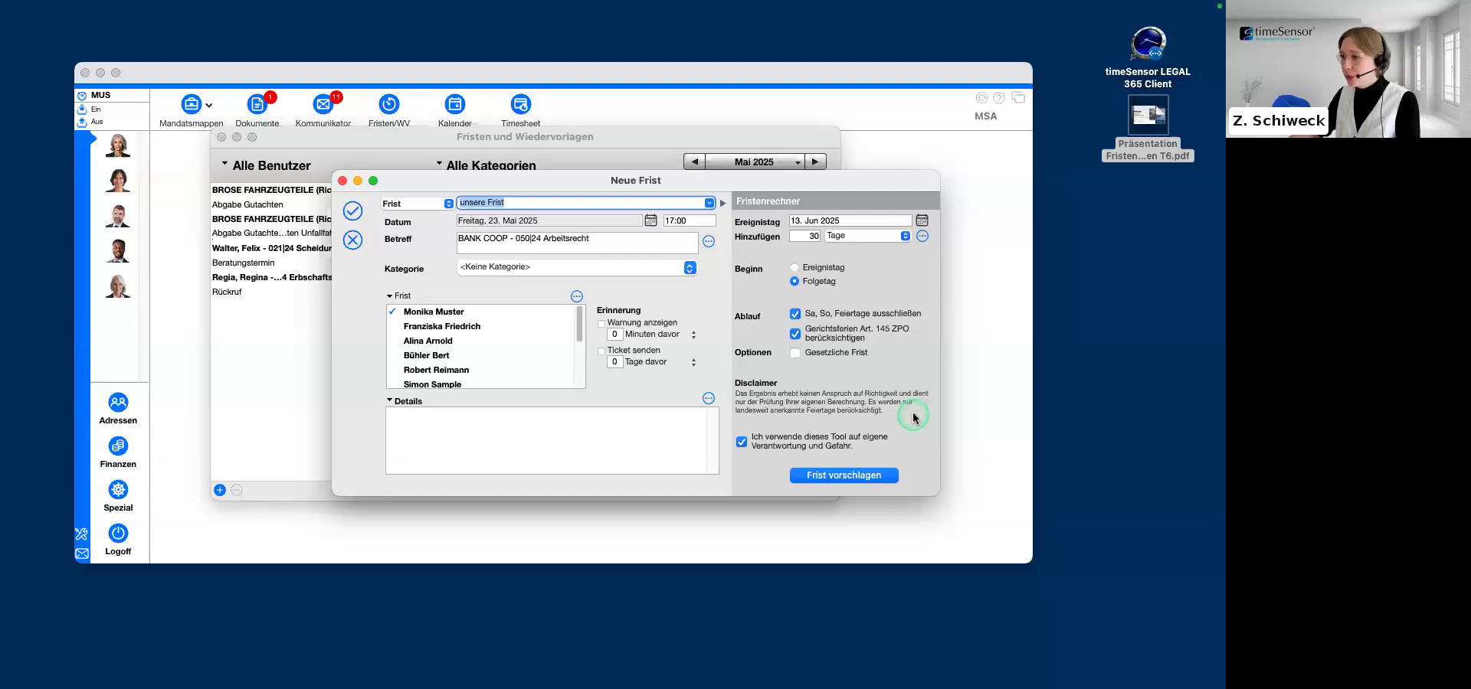
Step: Apply the Fristenrechner's suggested date of 14. Juli 2025 to the new Frist and set its time to 12:00
{"action": "left_click", "coordinate": [855, 476]}
{"action": "left_click", "coordinate": [677, 354]}
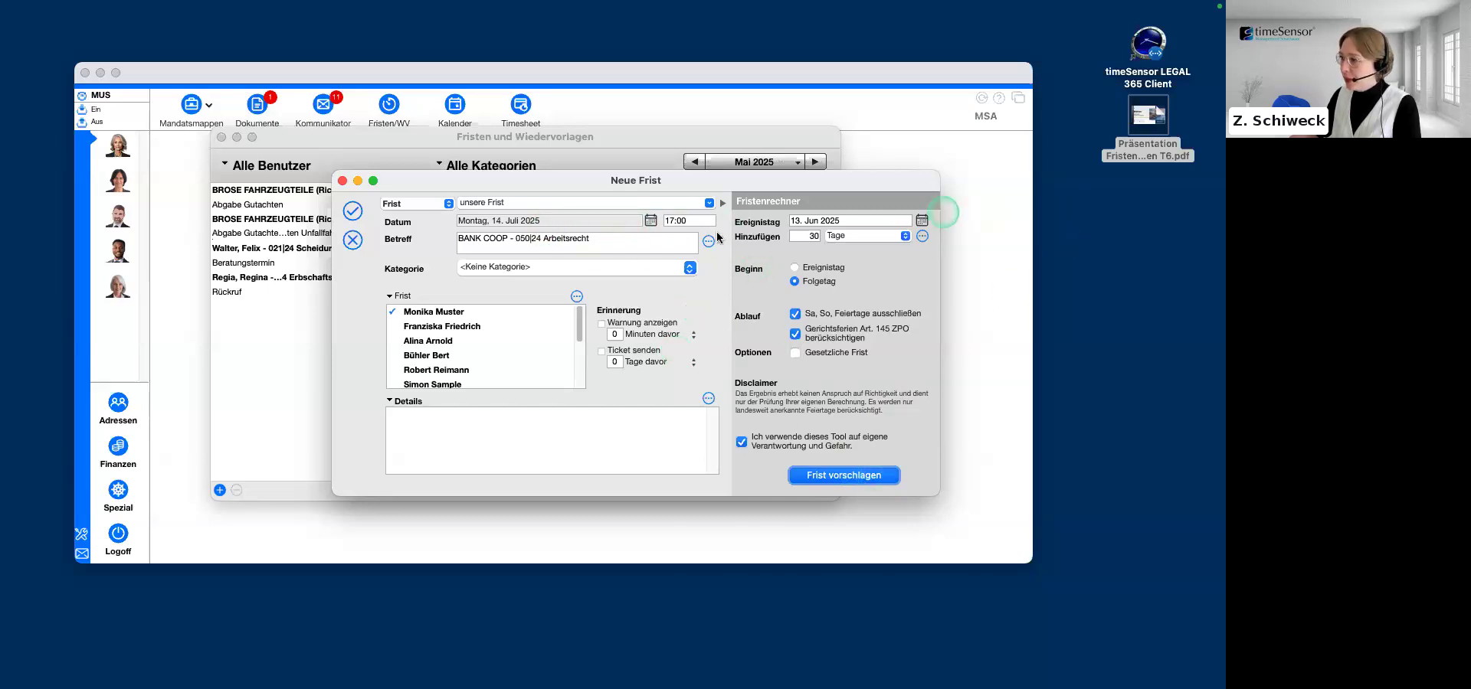
{"action": "left_click", "coordinate": [723, 203]}
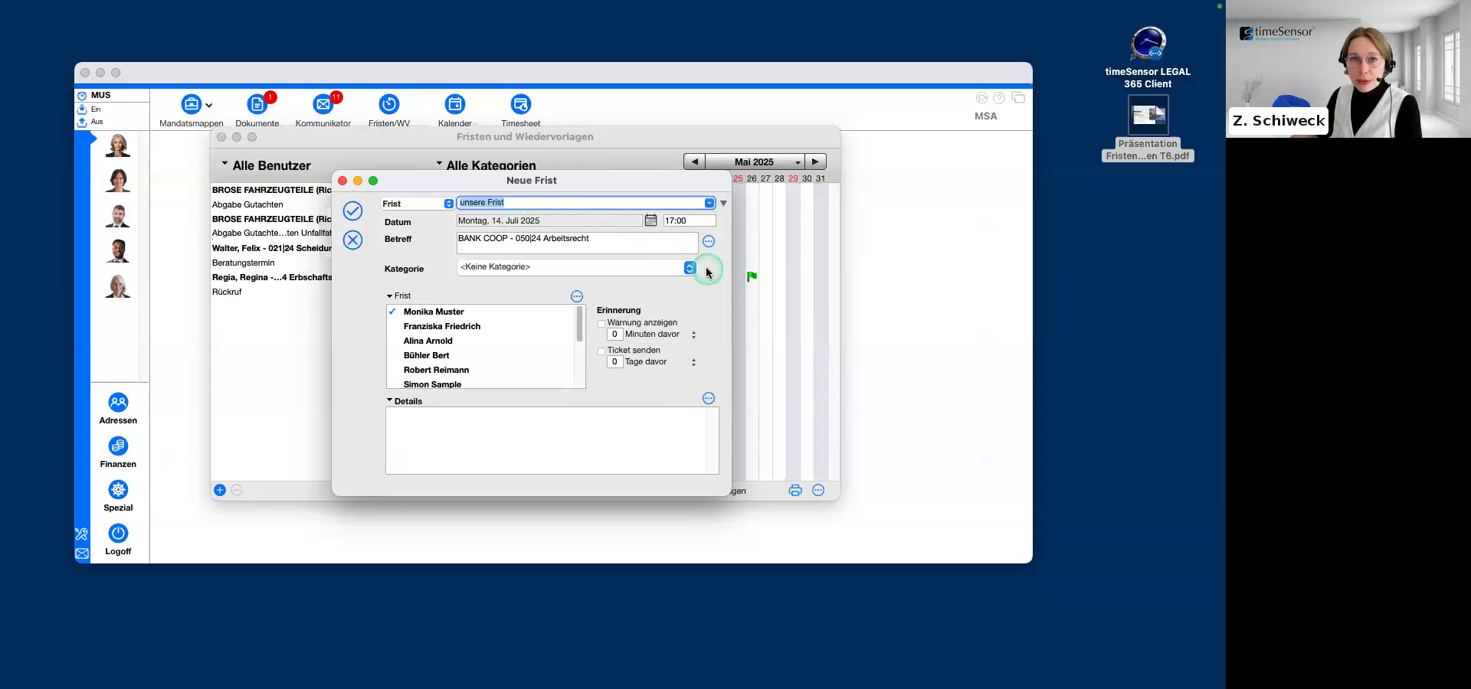
{"action": "left_click", "coordinate": [694, 221]}
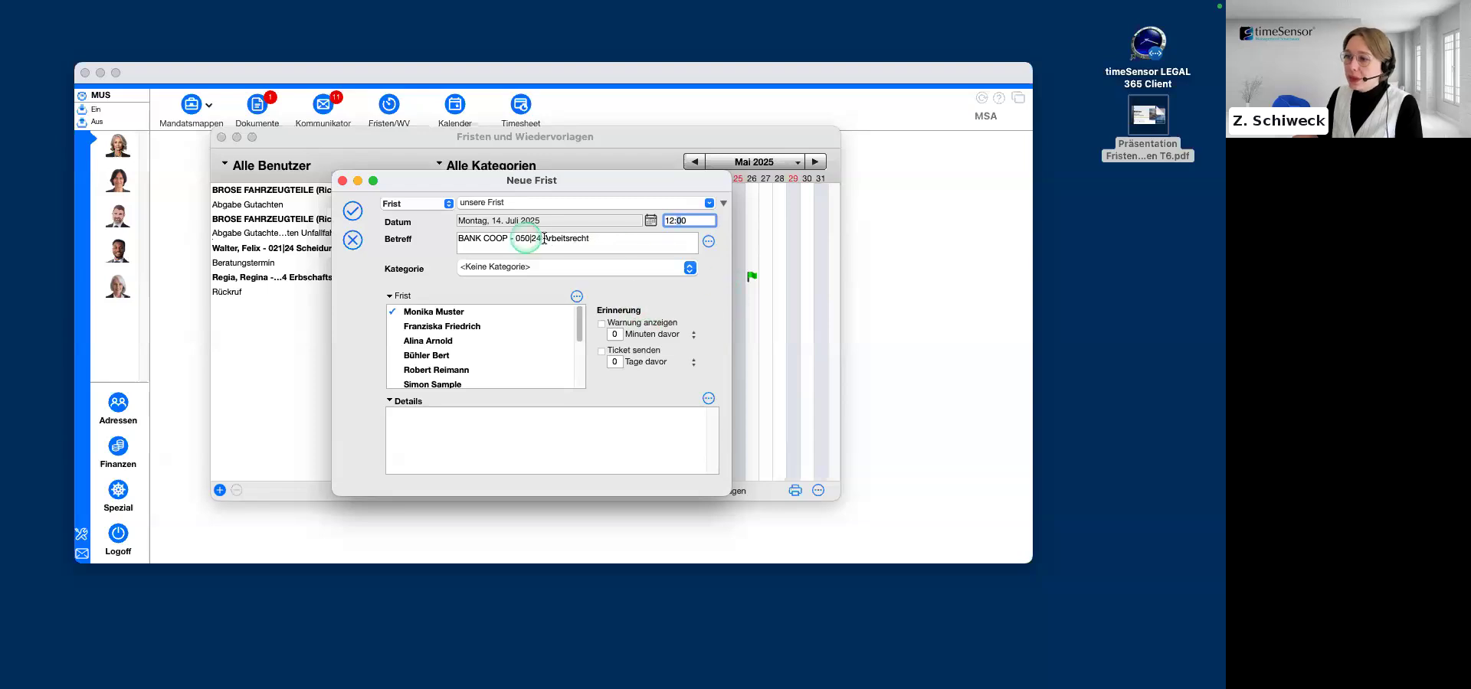
Step: Try clearing the Betreff text, and search the Mandanten in the Selektor window for the client's last name
{"action": "left_click_drag", "start_coordinate": [651, 239], "coordinate": [452, 226]}
{"action": "key", "text": "BackSpace"}
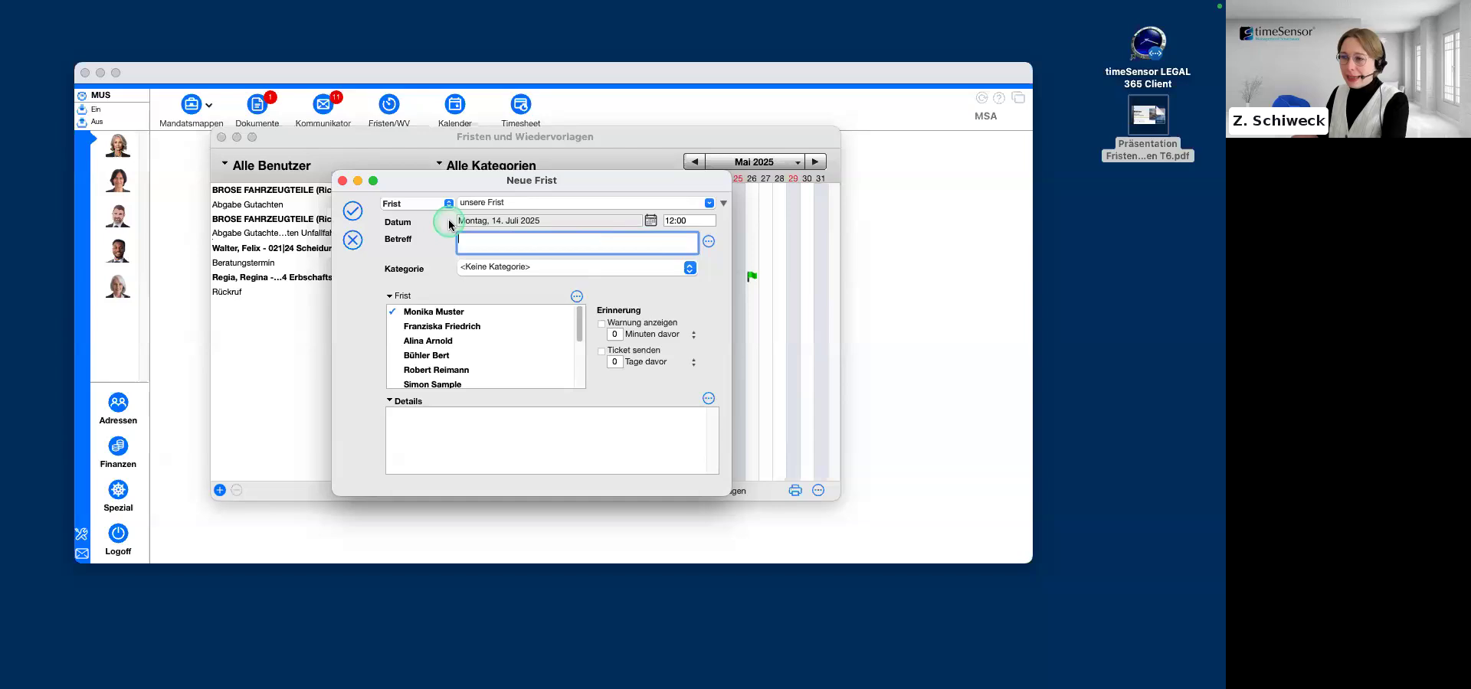
{"action": "left_click", "coordinate": [706, 243]}
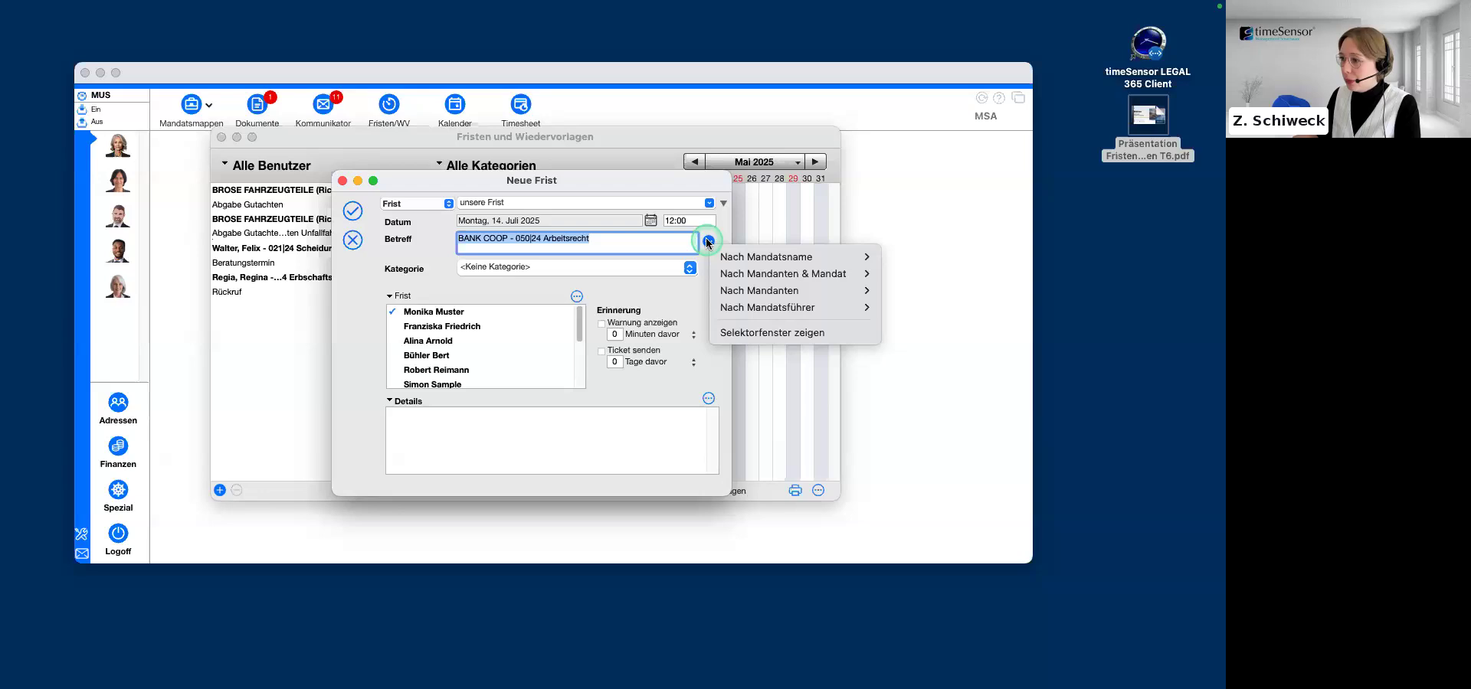
{"action": "mouse_move", "coordinate": [718, 256]}
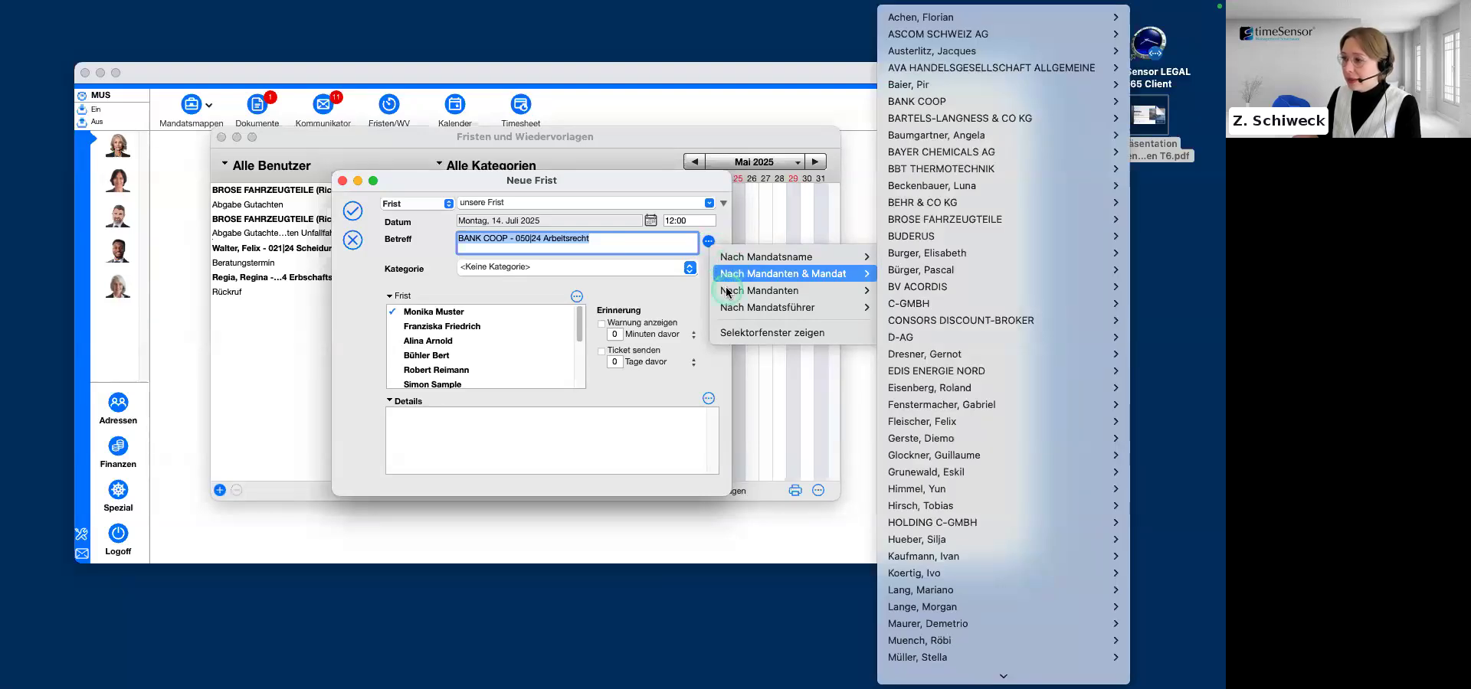
{"action": "mouse_move", "coordinate": [747, 296]}
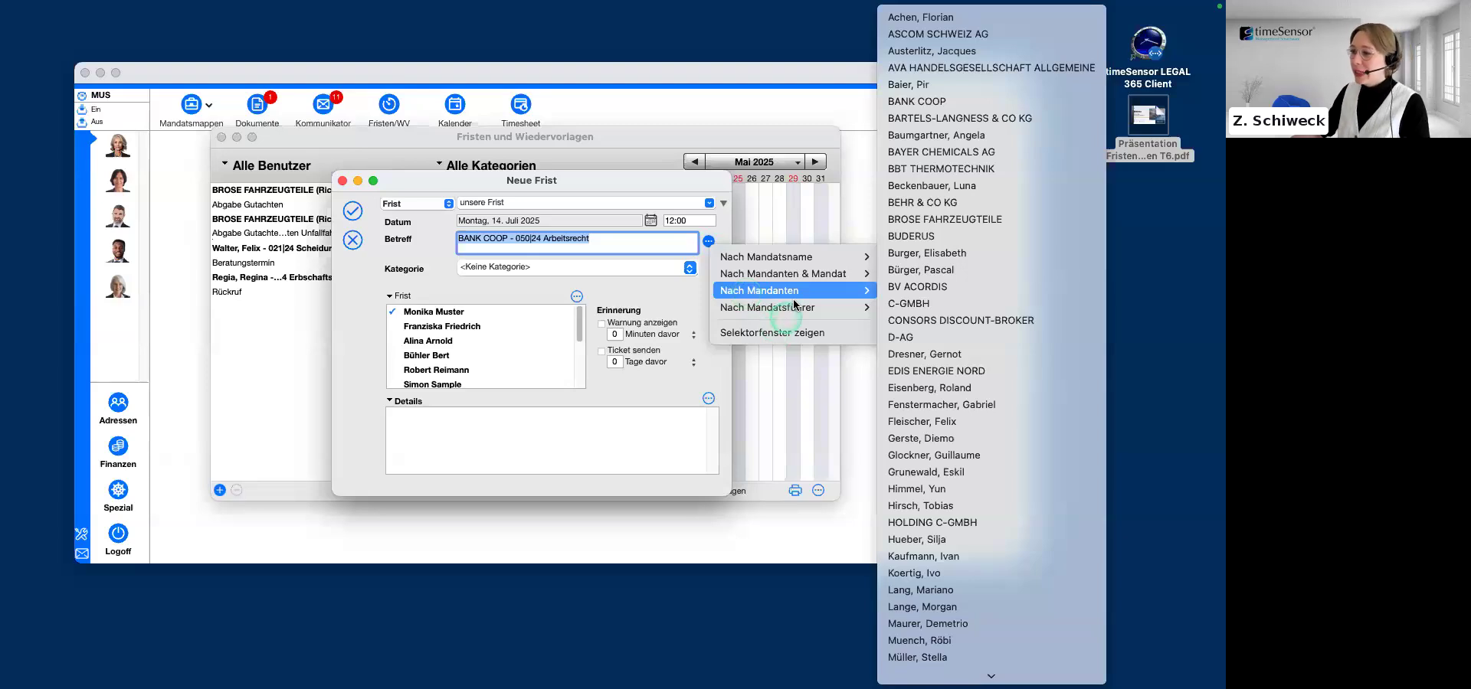
{"action": "mouse_move", "coordinate": [795, 305]}
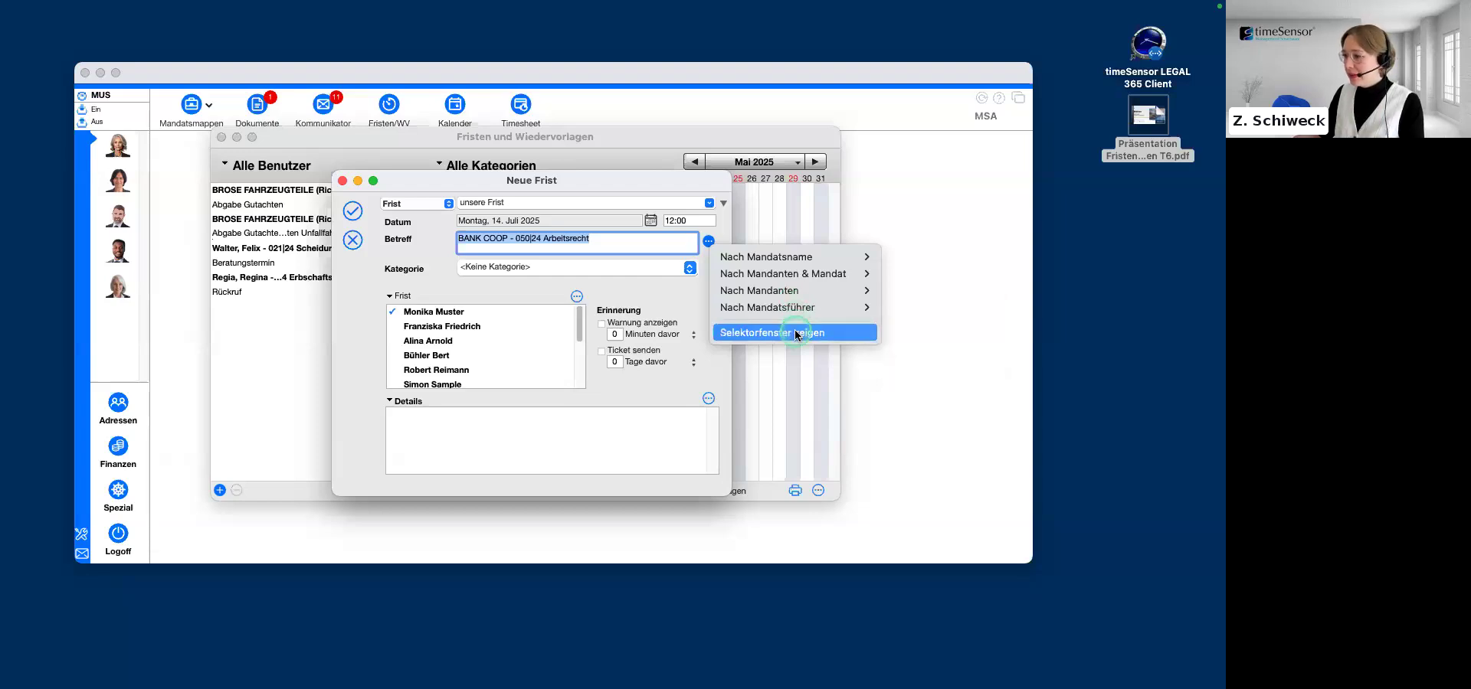
{"action": "left_click", "coordinate": [797, 333]}
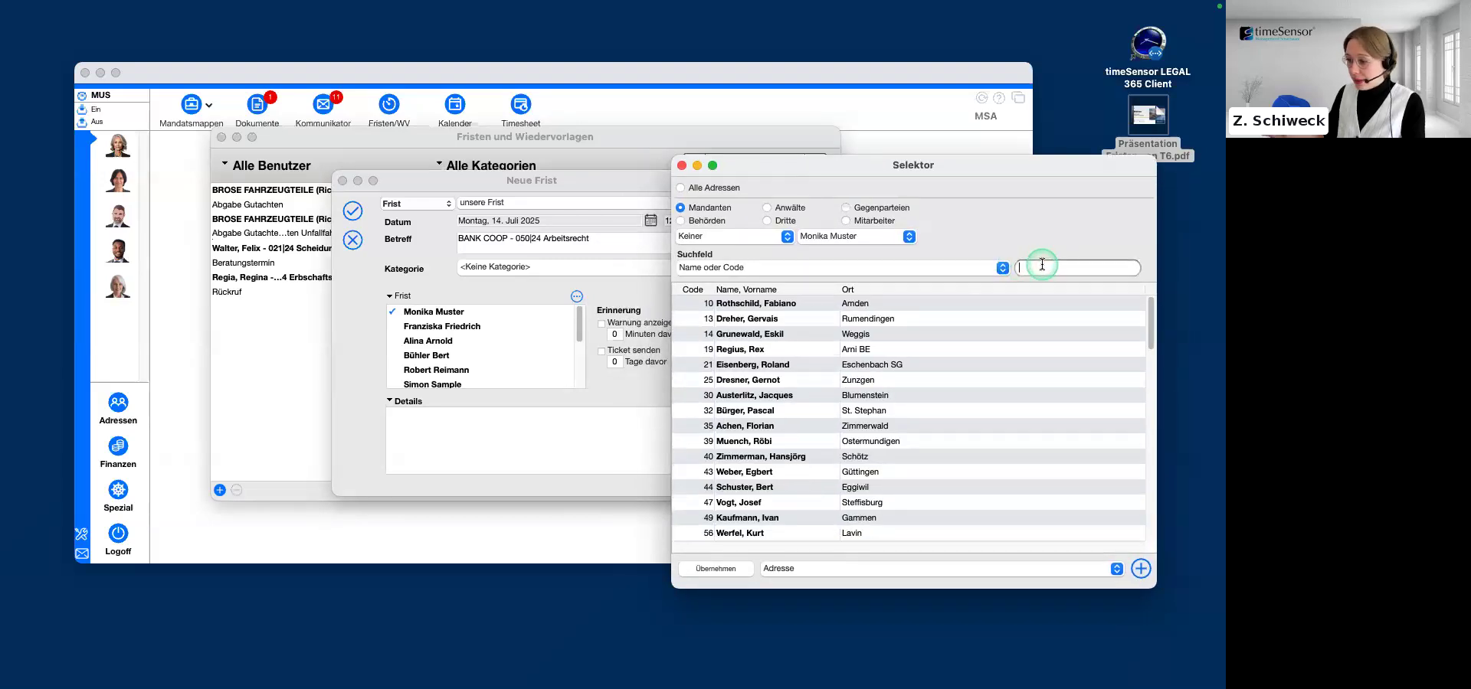
{"action": "type", "text": "regia"}
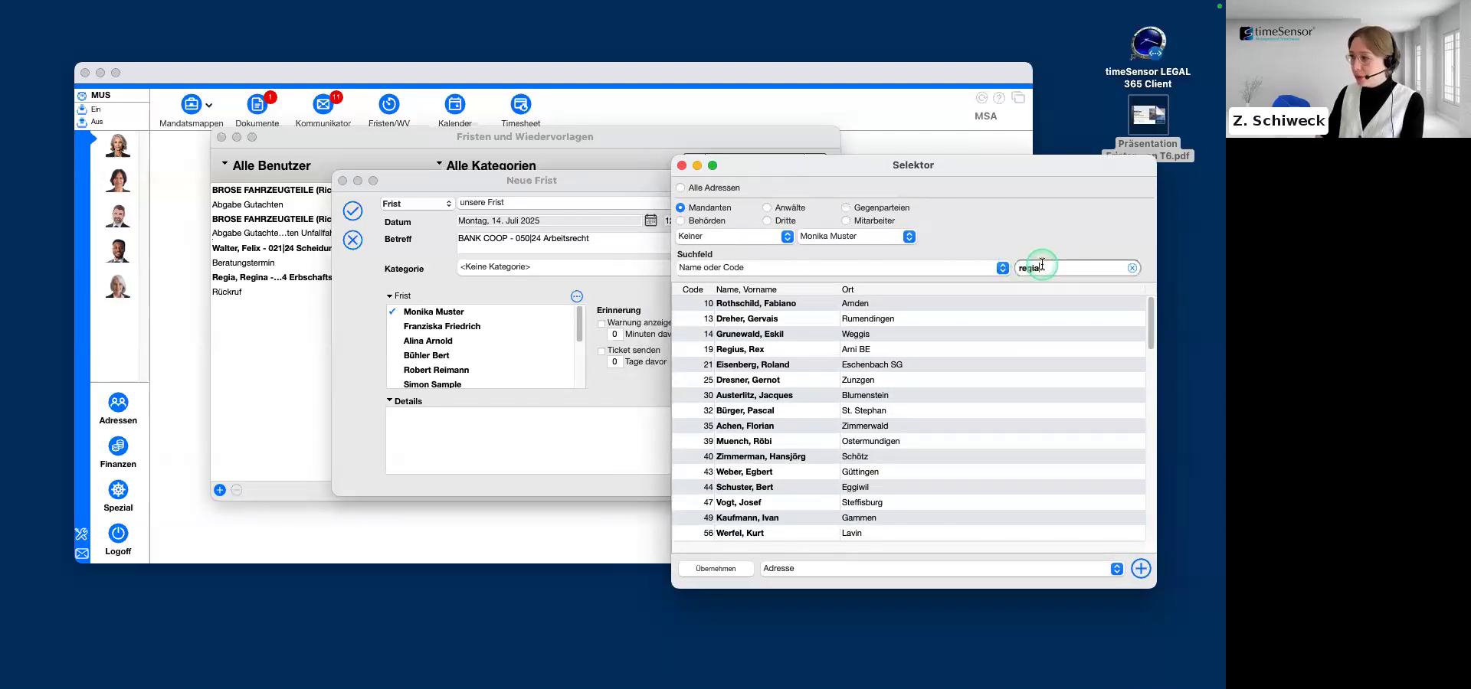
{"action": "key", "text": "Return"}
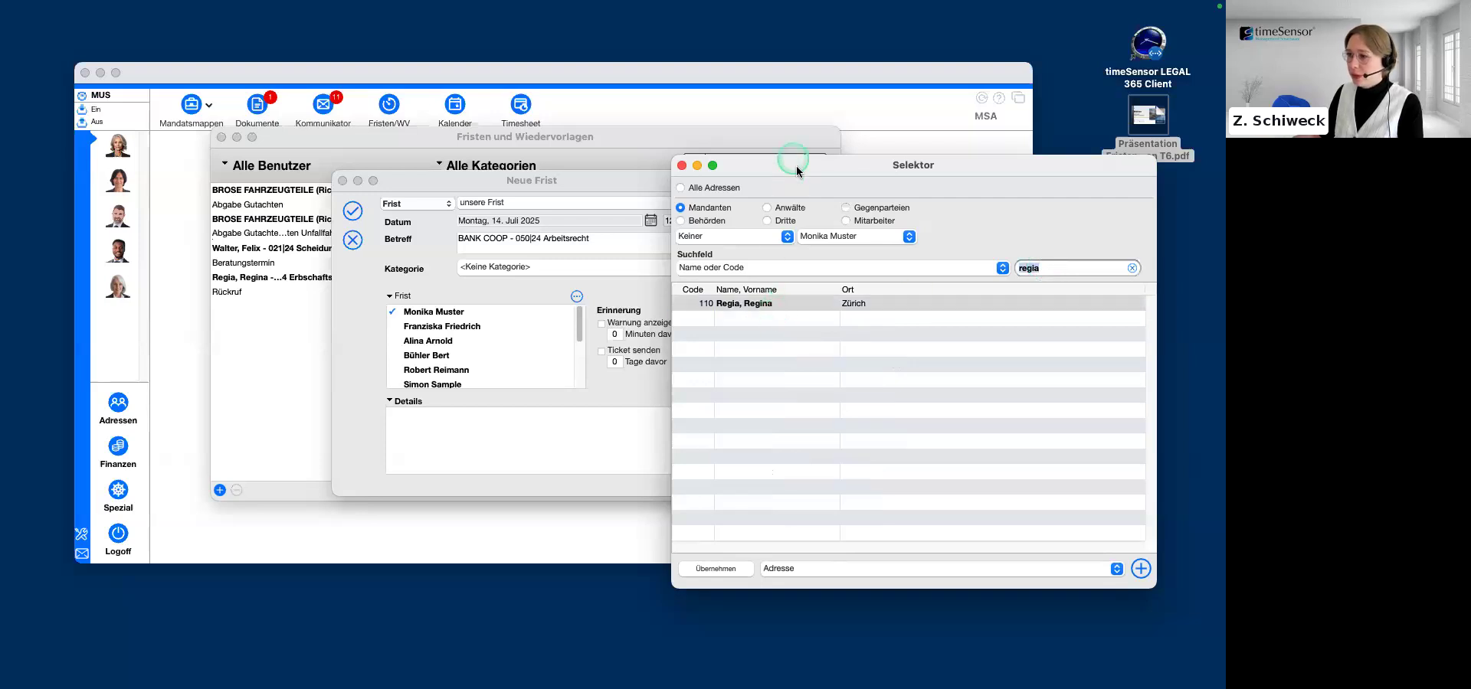
Step: Transfer the found client from the Selektor into the Betreff of the new Frist and close the Selektor
{"action": "left_click_drag", "start_coordinate": [793, 162], "coordinate": [871, 159]}
{"action": "double_click", "coordinate": [848, 301]}
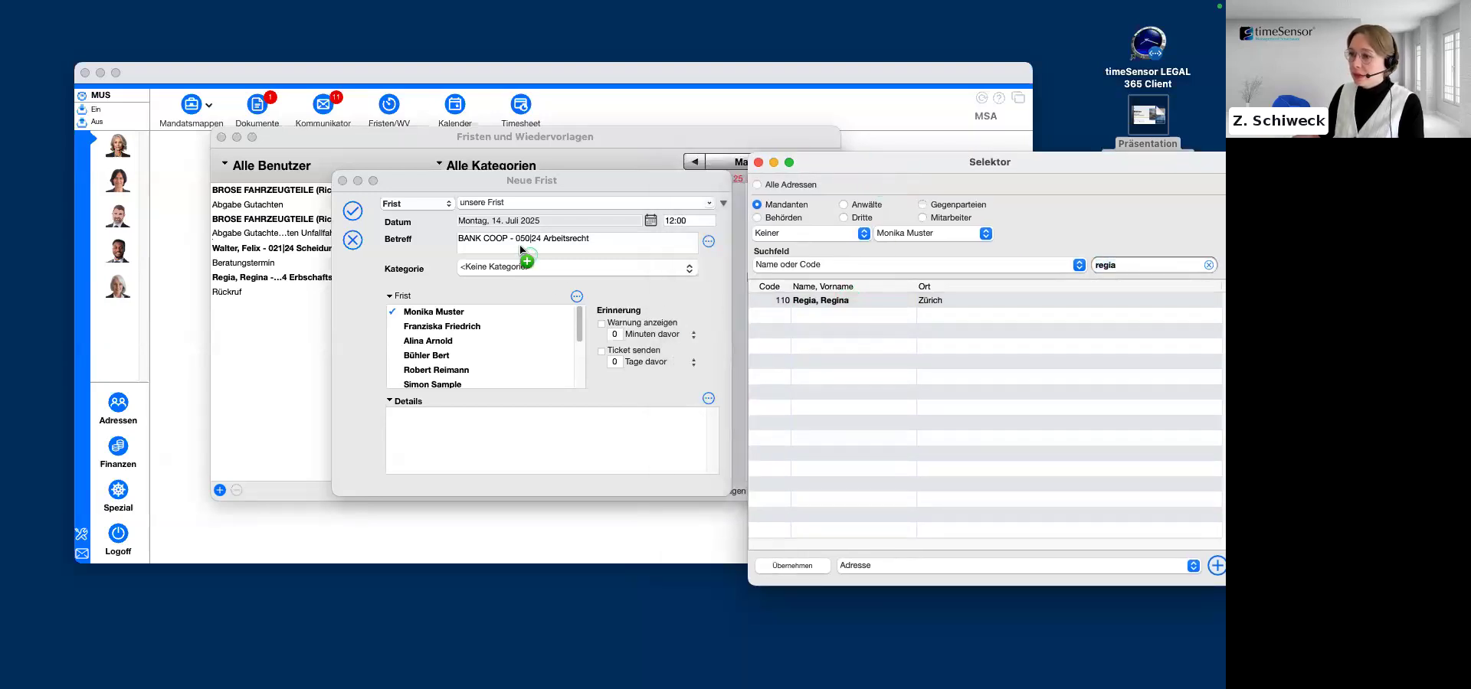
{"action": "left_click", "coordinate": [759, 163]}
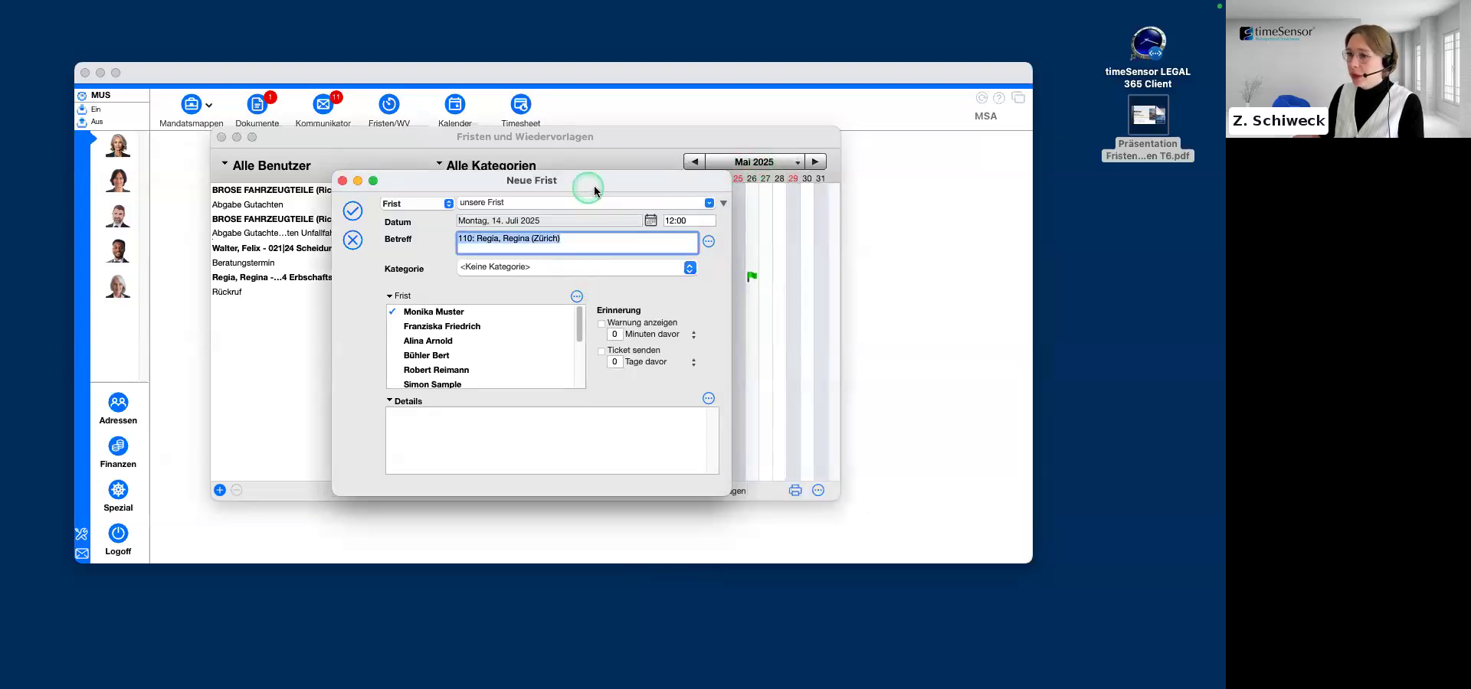
{"action": "left_click_drag", "start_coordinate": [592, 186], "coordinate": [596, 186]}
{"action": "left_click", "coordinate": [637, 248]}
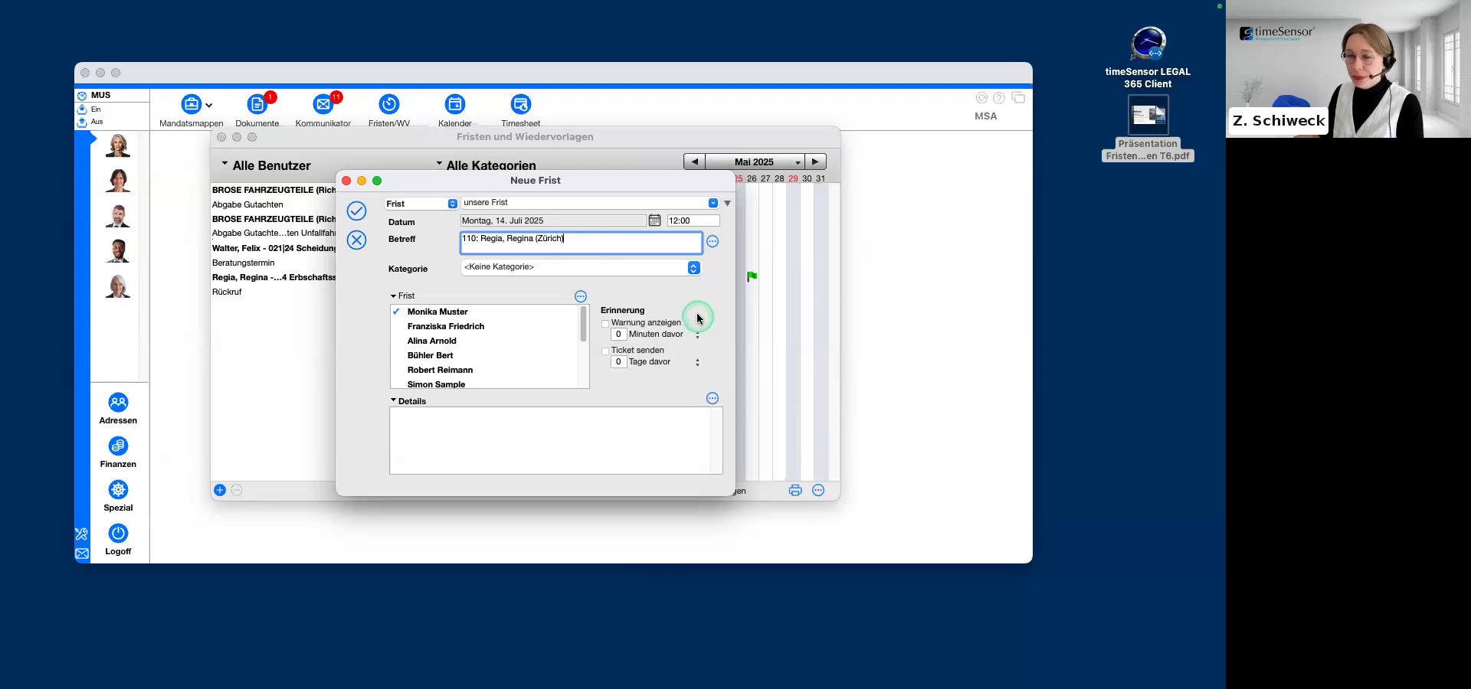
Step: Look through the Kategorie choices and the suggested titles for the new Frist
{"action": "left_click", "coordinate": [692, 267]}
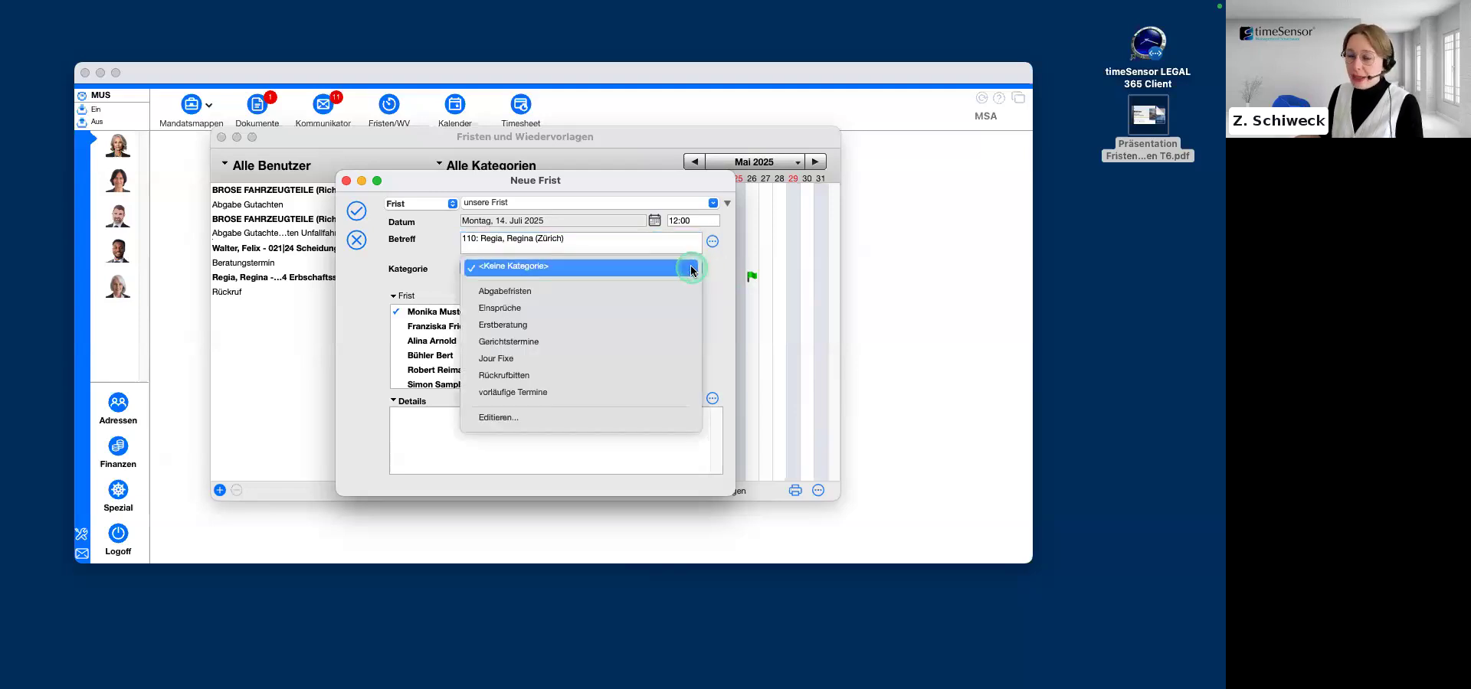
{"action": "left_click", "coordinate": [712, 203]}
{"action": "left_click", "coordinate": [712, 203]}
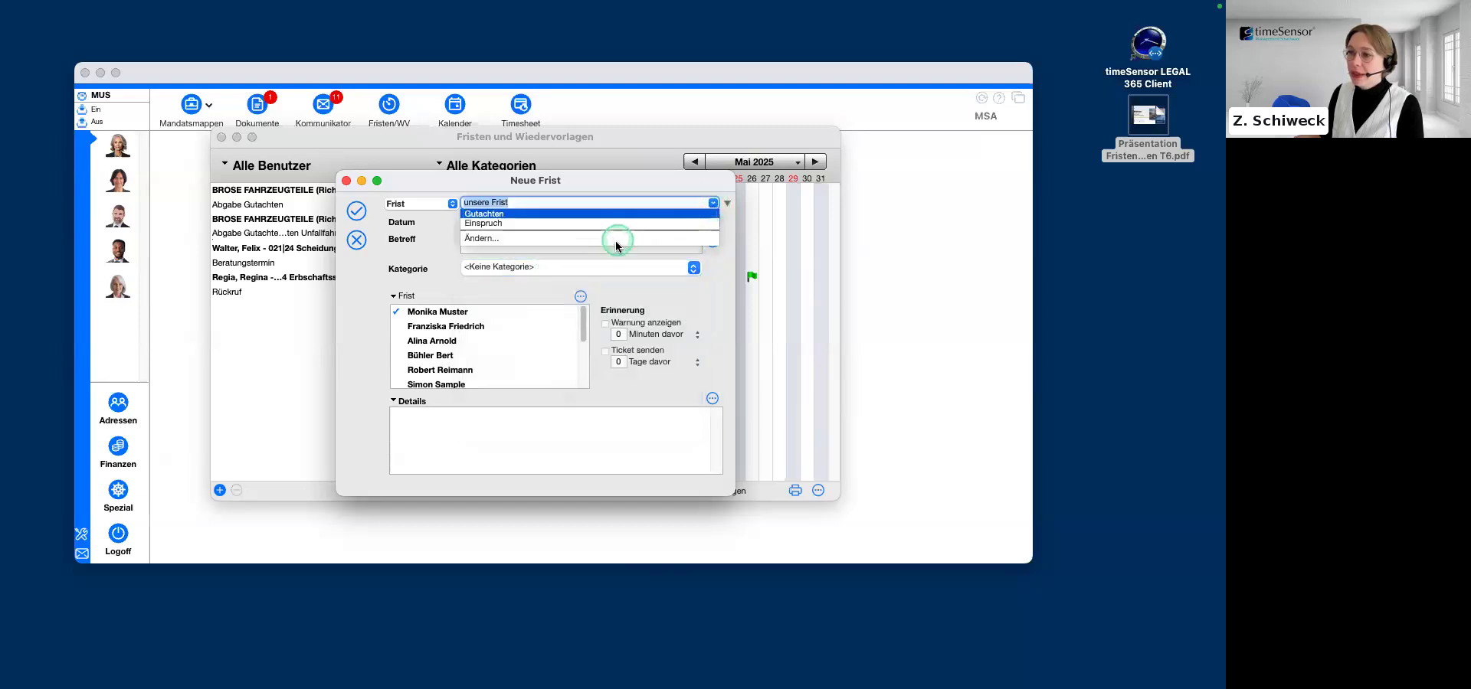
{"action": "left_click", "coordinate": [625, 180]}
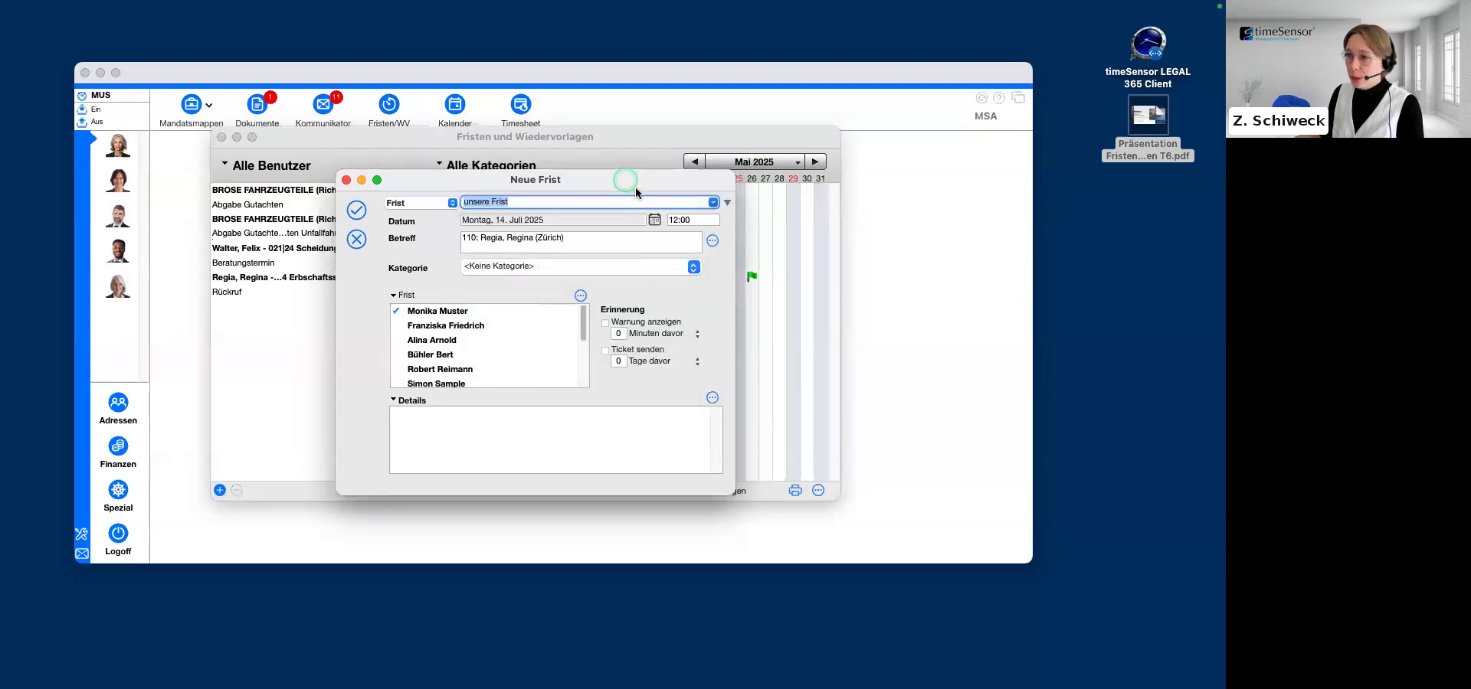
Step: View the editable list of Kategorien, and set the new Frist's Kategorie to Jour Fixe
{"action": "left_click", "coordinate": [694, 268]}
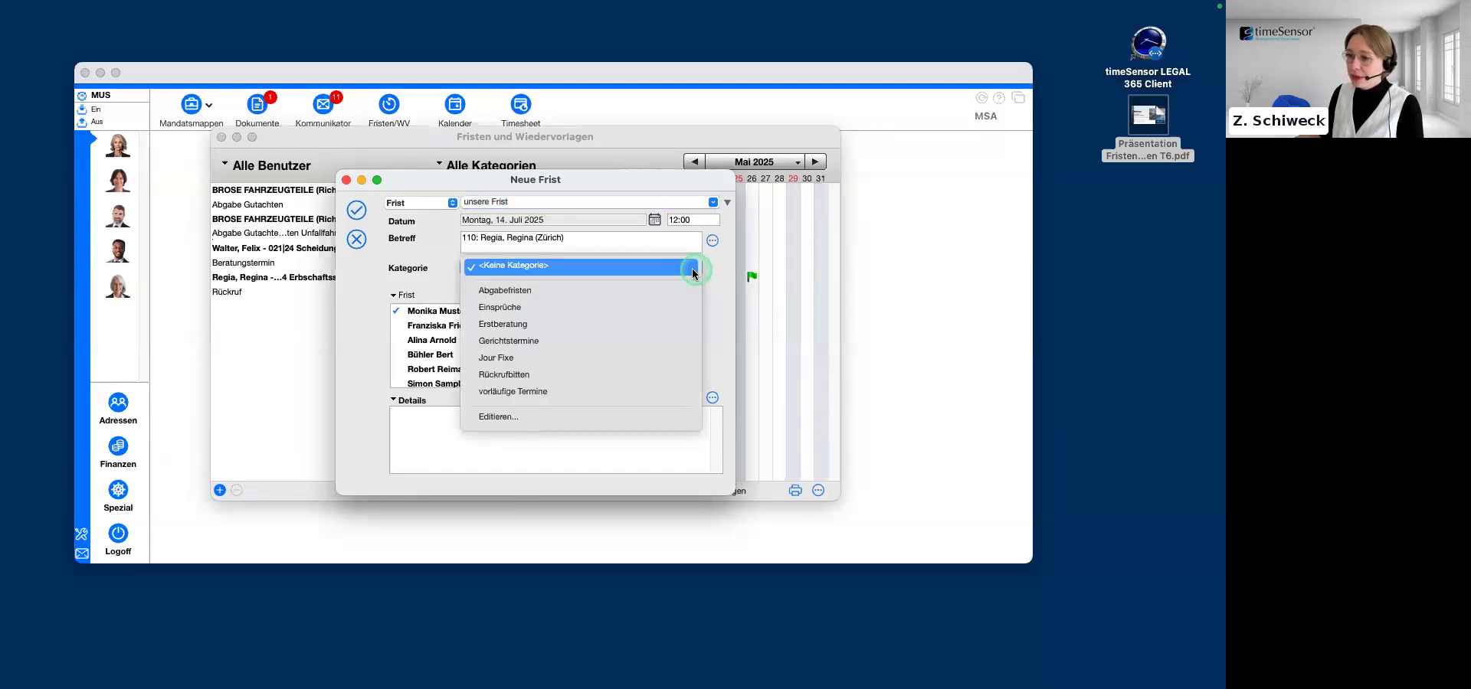
{"action": "left_click", "coordinate": [503, 420]}
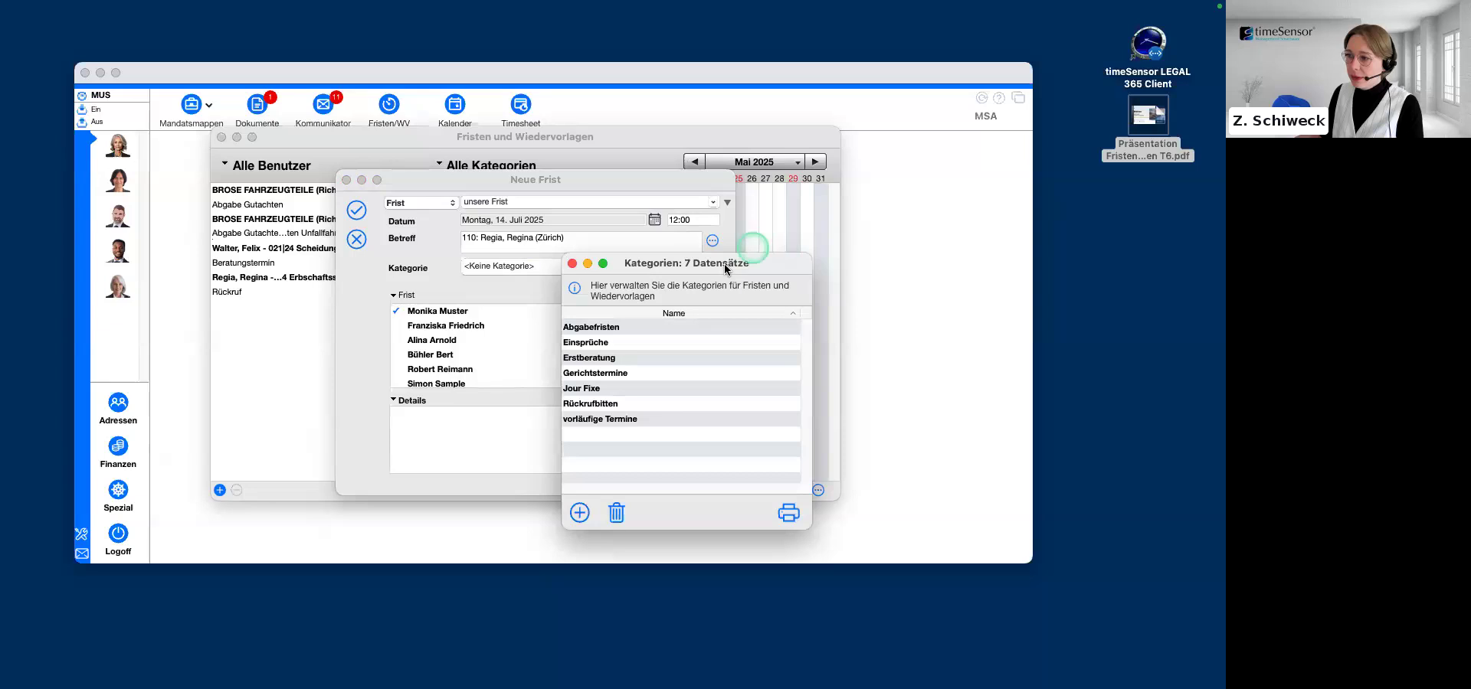
{"action": "left_click_drag", "start_coordinate": [724, 263], "coordinate": [760, 258]}
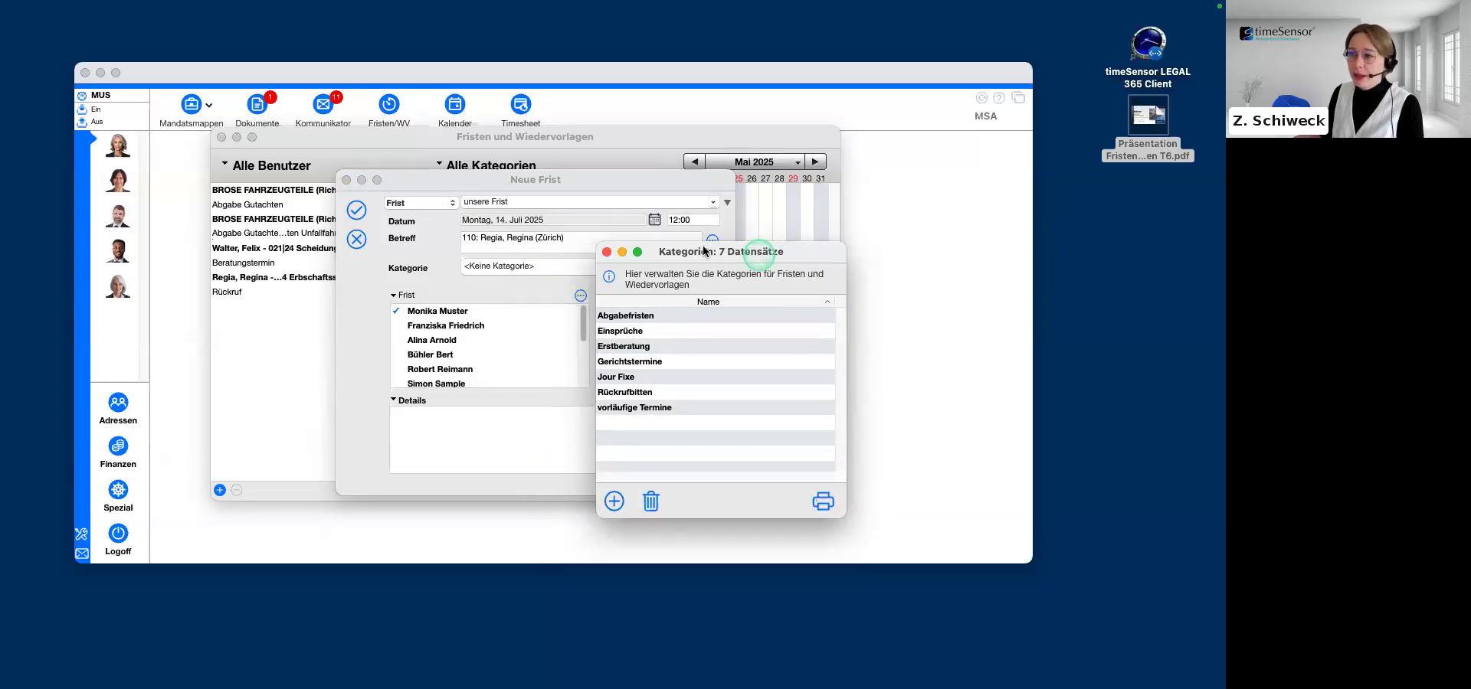
{"action": "left_click", "coordinate": [607, 252]}
{"action": "left_click", "coordinate": [665, 267]}
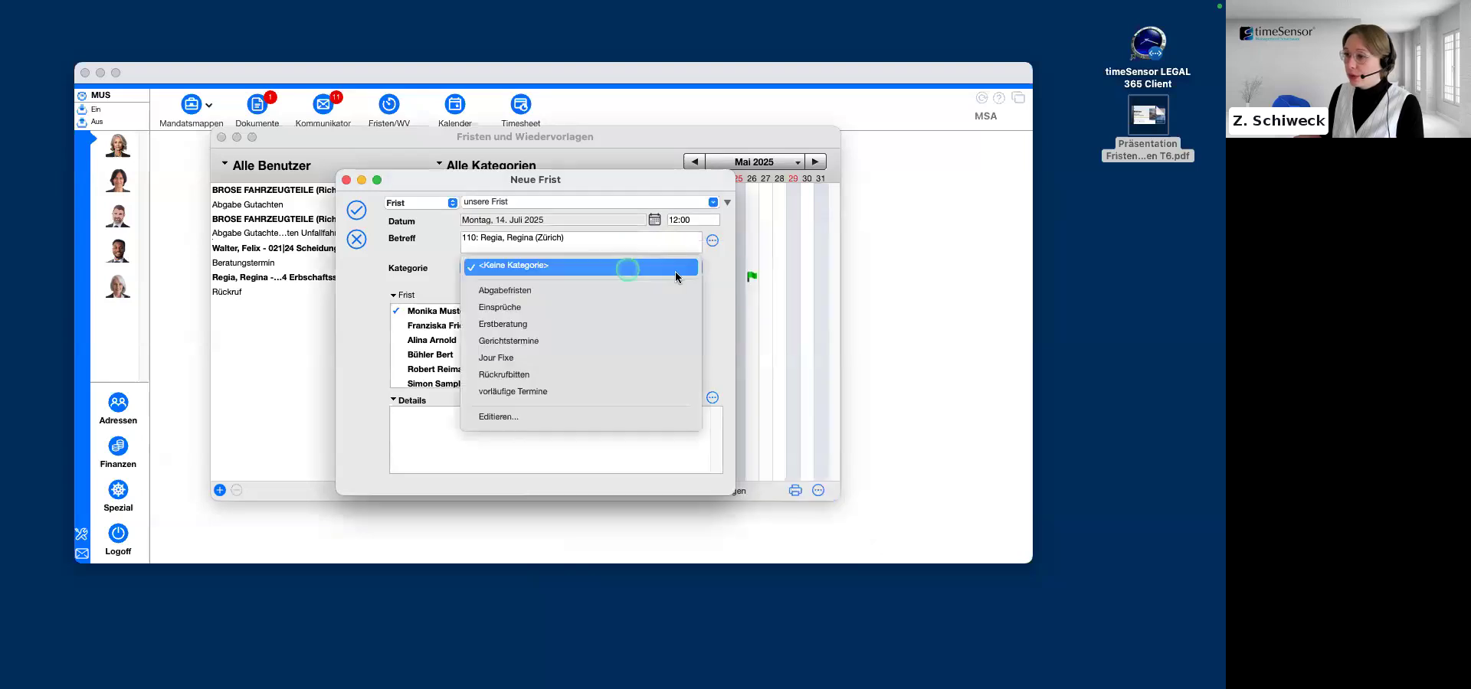
{"action": "left_click", "coordinate": [617, 359]}
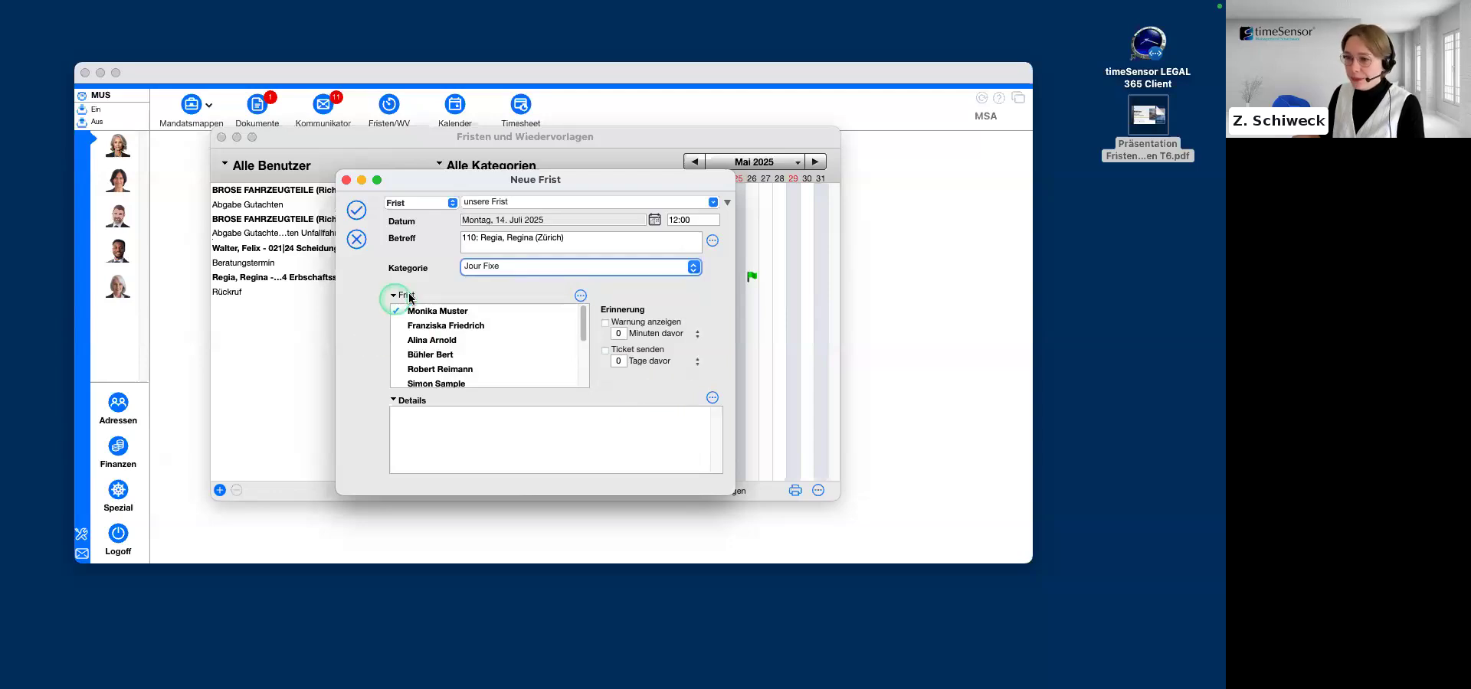
Step: View the available user groups and try assigning the Frist to individual users, leaving only the second listed user selected
{"action": "left_click", "coordinate": [580, 296]}
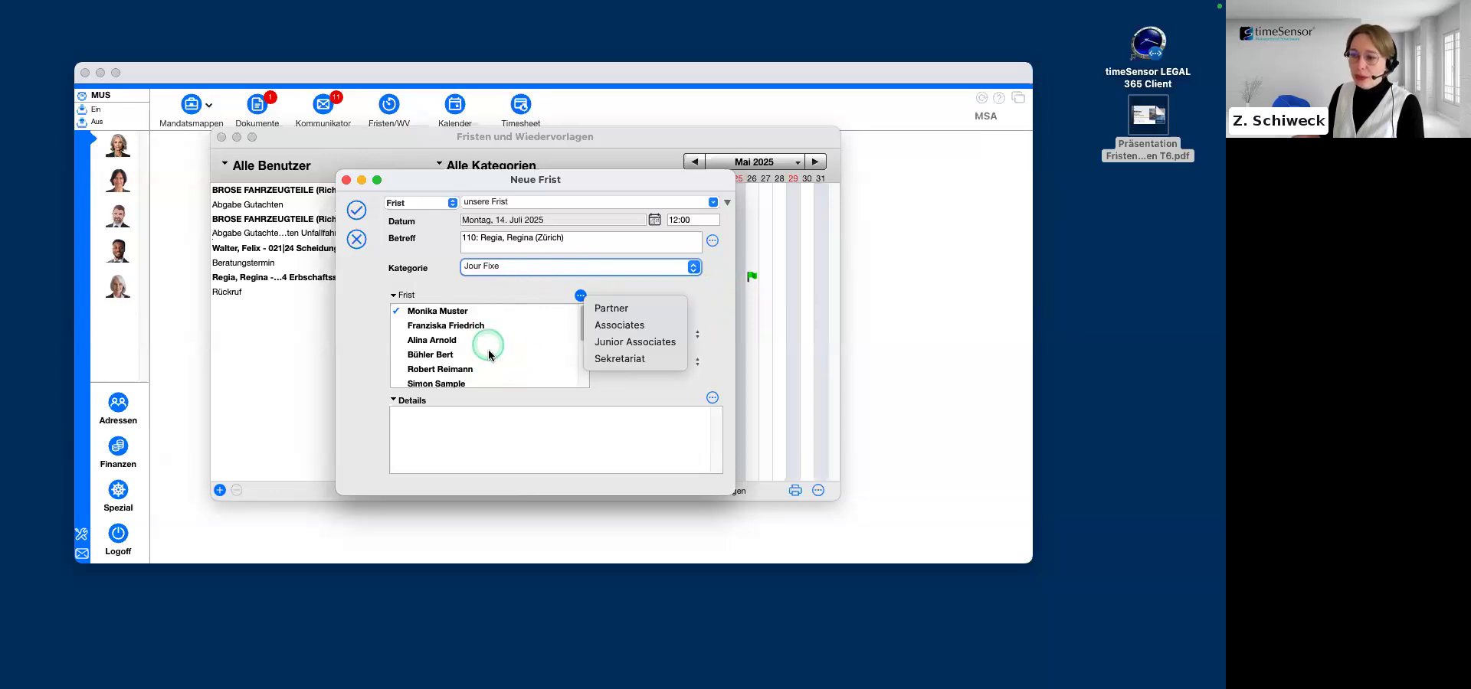
{"action": "left_click", "coordinate": [458, 313]}
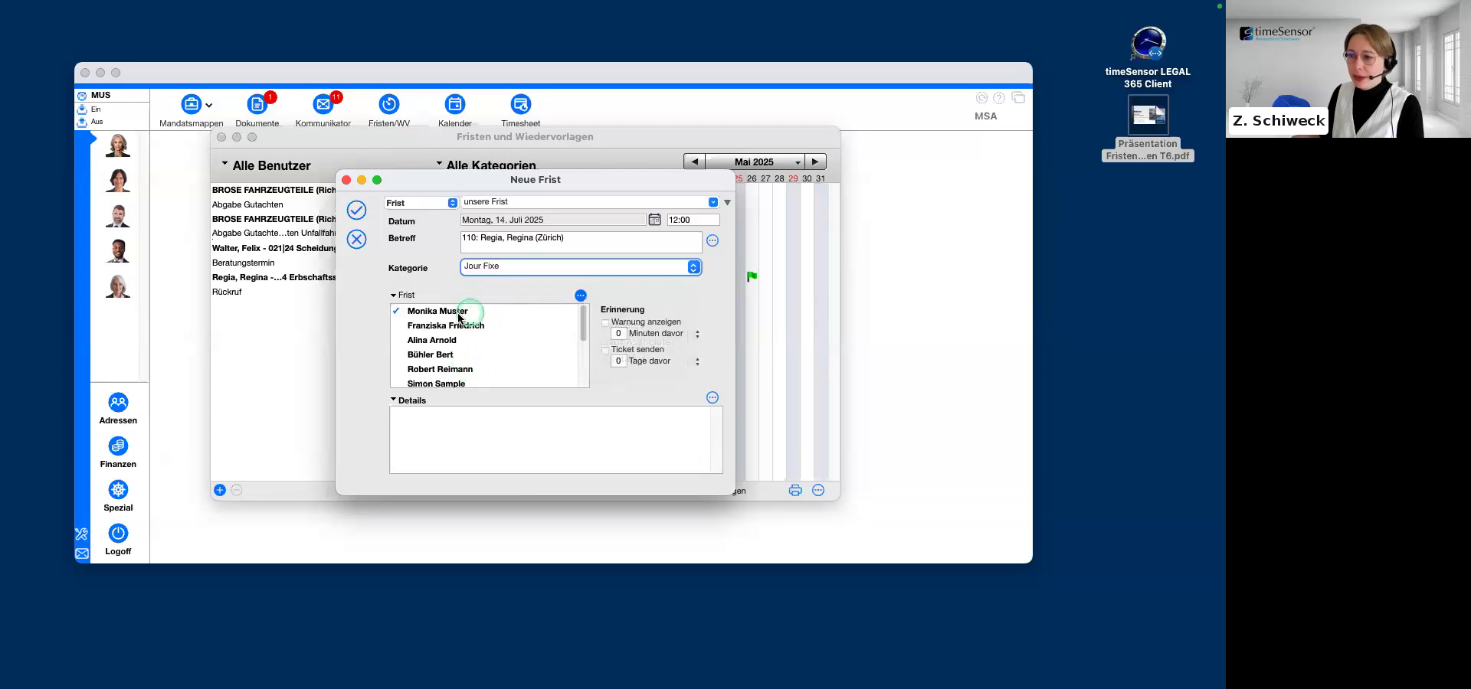
{"action": "left_click", "coordinate": [435, 325]}
{"action": "left_click", "coordinate": [438, 340]}
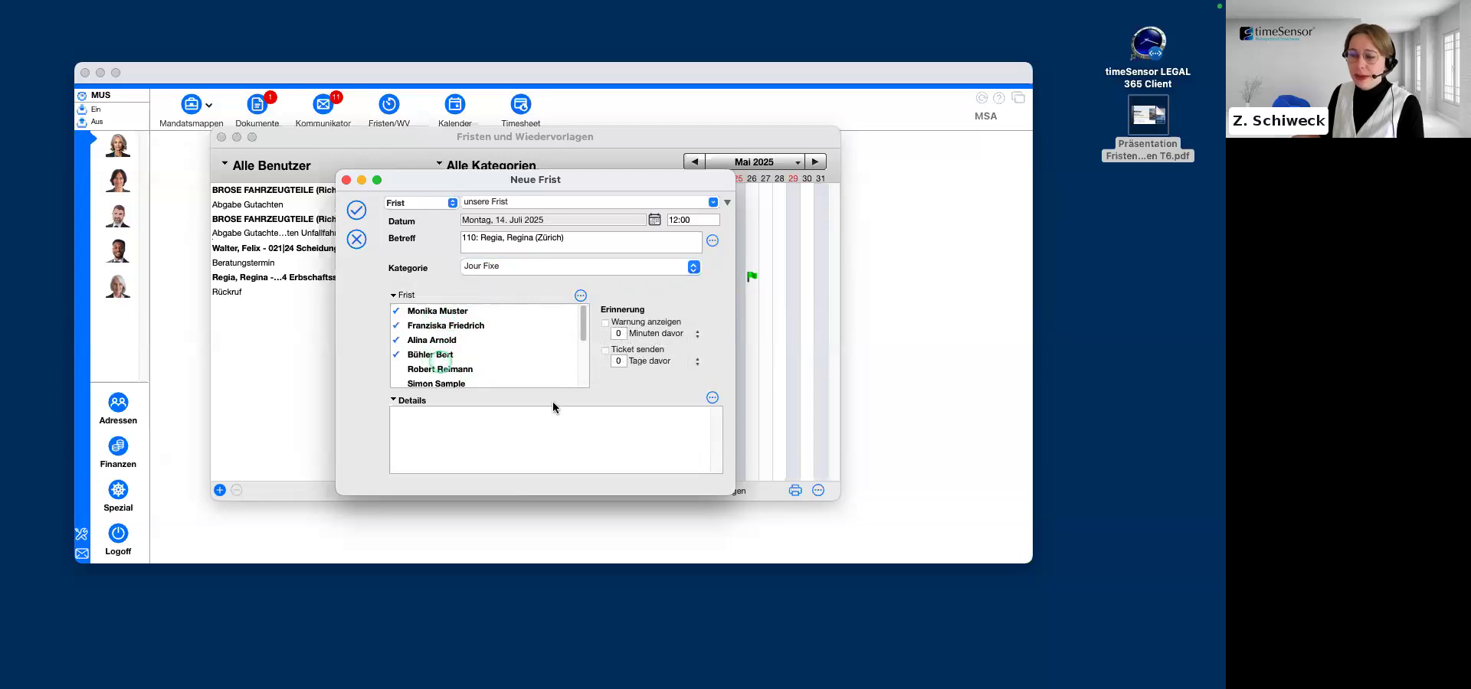
{"action": "left_click", "coordinate": [424, 356]}
{"action": "left_click", "coordinate": [423, 354]}
{"action": "left_click", "coordinate": [431, 340]}
{"action": "left_click", "coordinate": [434, 326]}
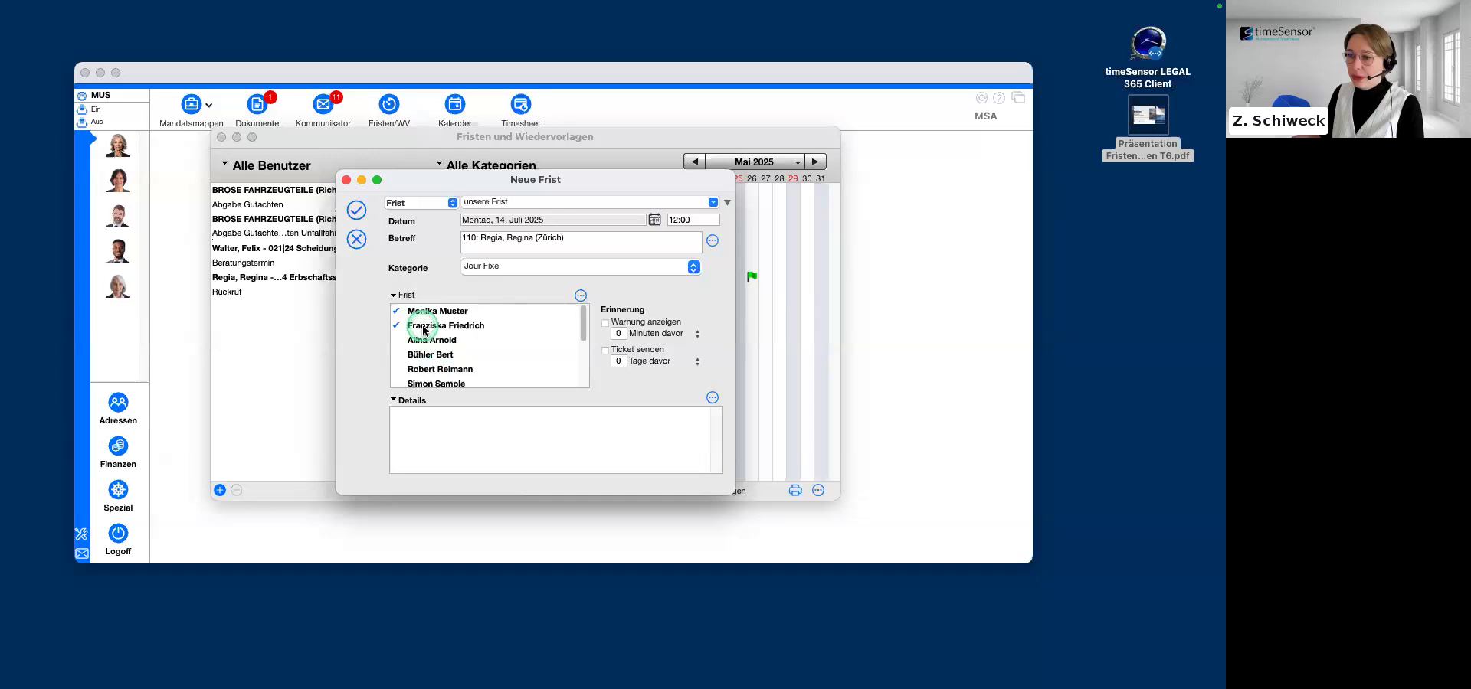
{"action": "left_click", "coordinate": [433, 311]}
{"action": "left_click", "coordinate": [434, 326]}
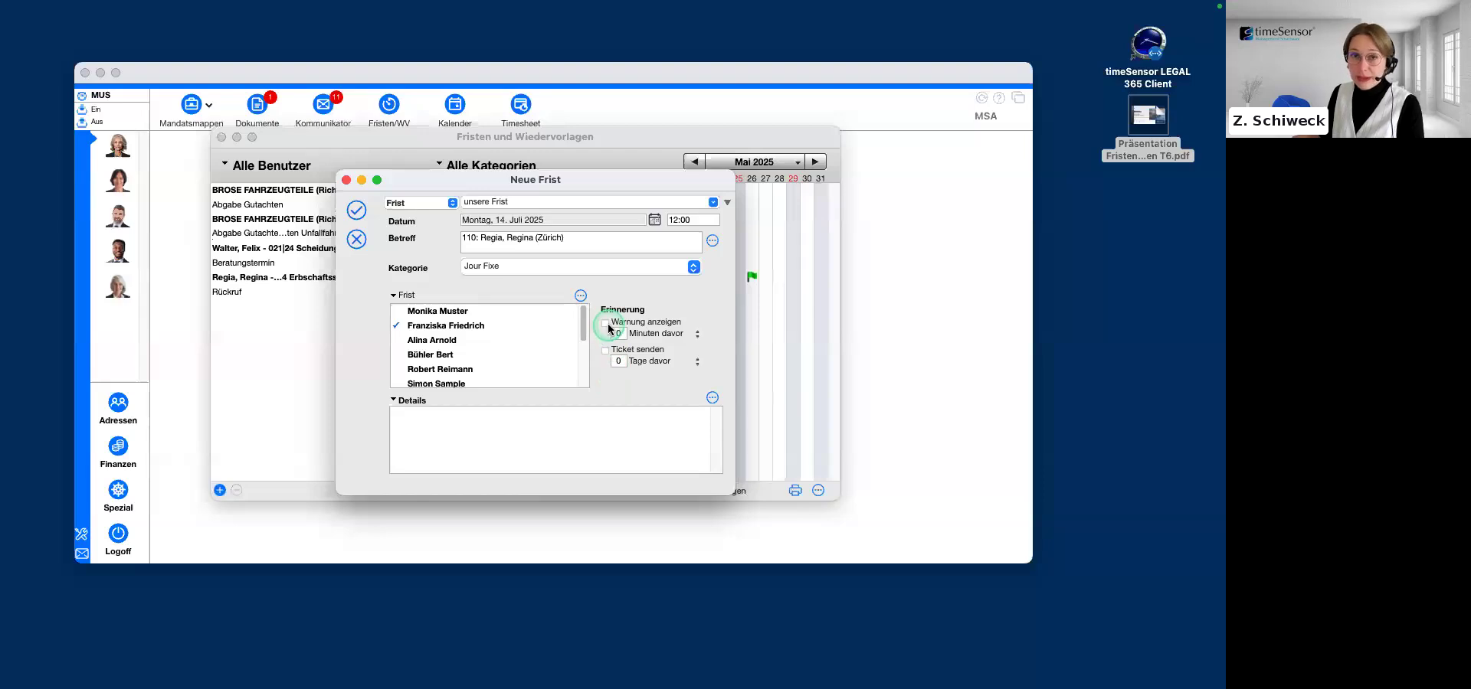
Step: Assign the Partner group to the Frist and enable a warning 15 minutes before and a ticket 2 days before
{"action": "left_click", "coordinate": [581, 295]}
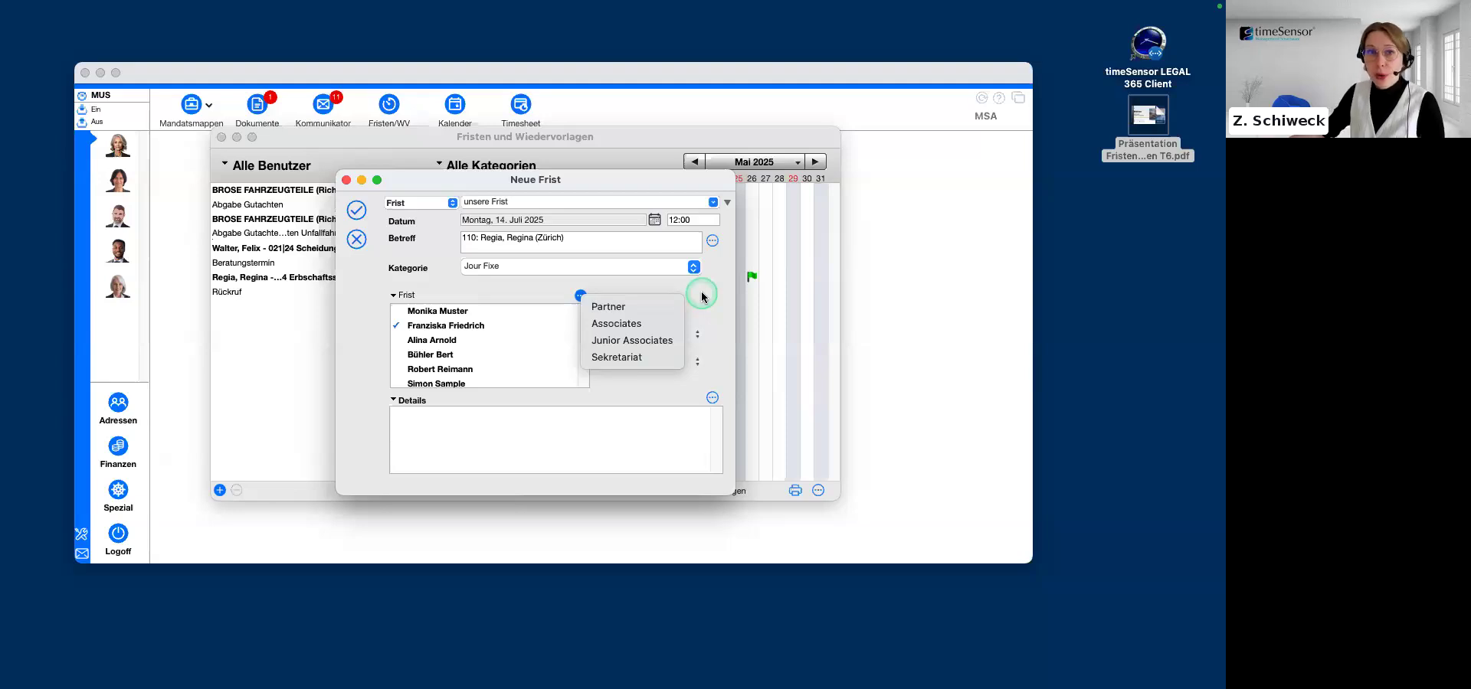
{"action": "left_click", "coordinate": [657, 307]}
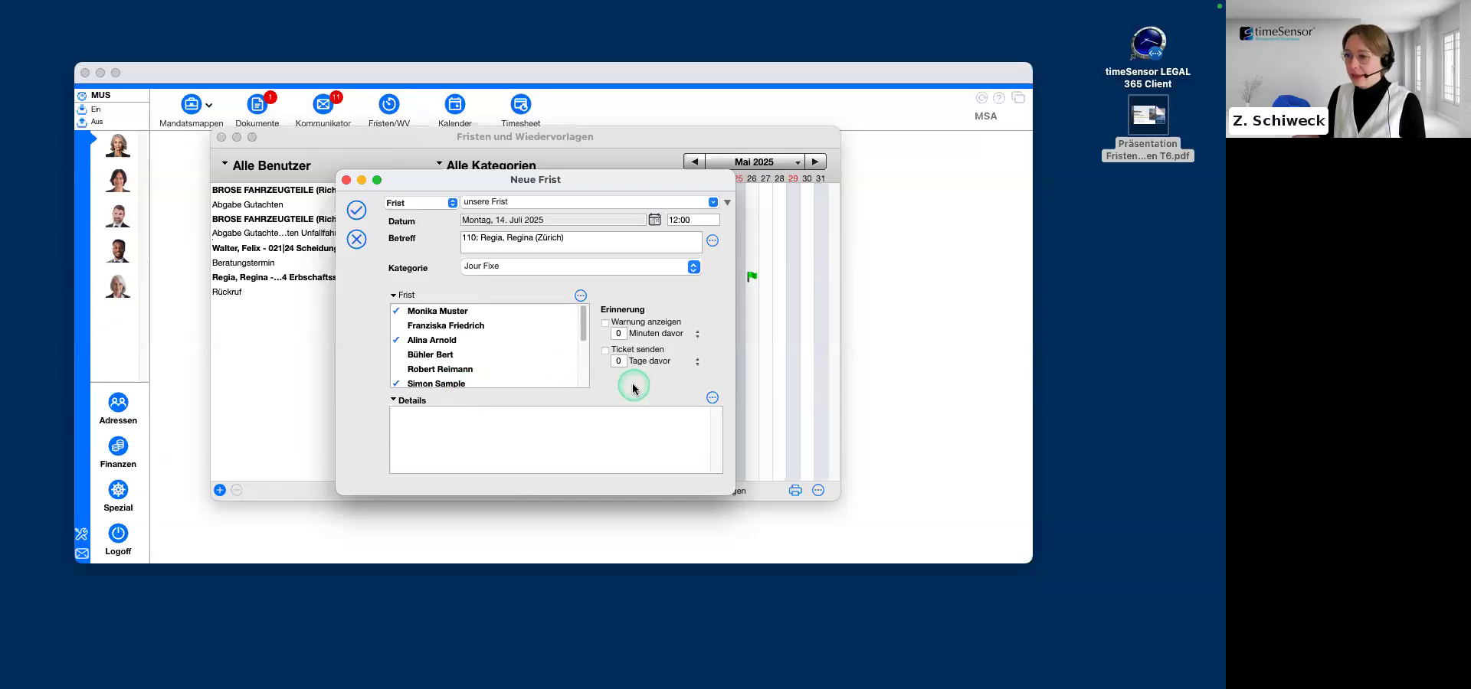
{"action": "left_click", "coordinate": [604, 324]}
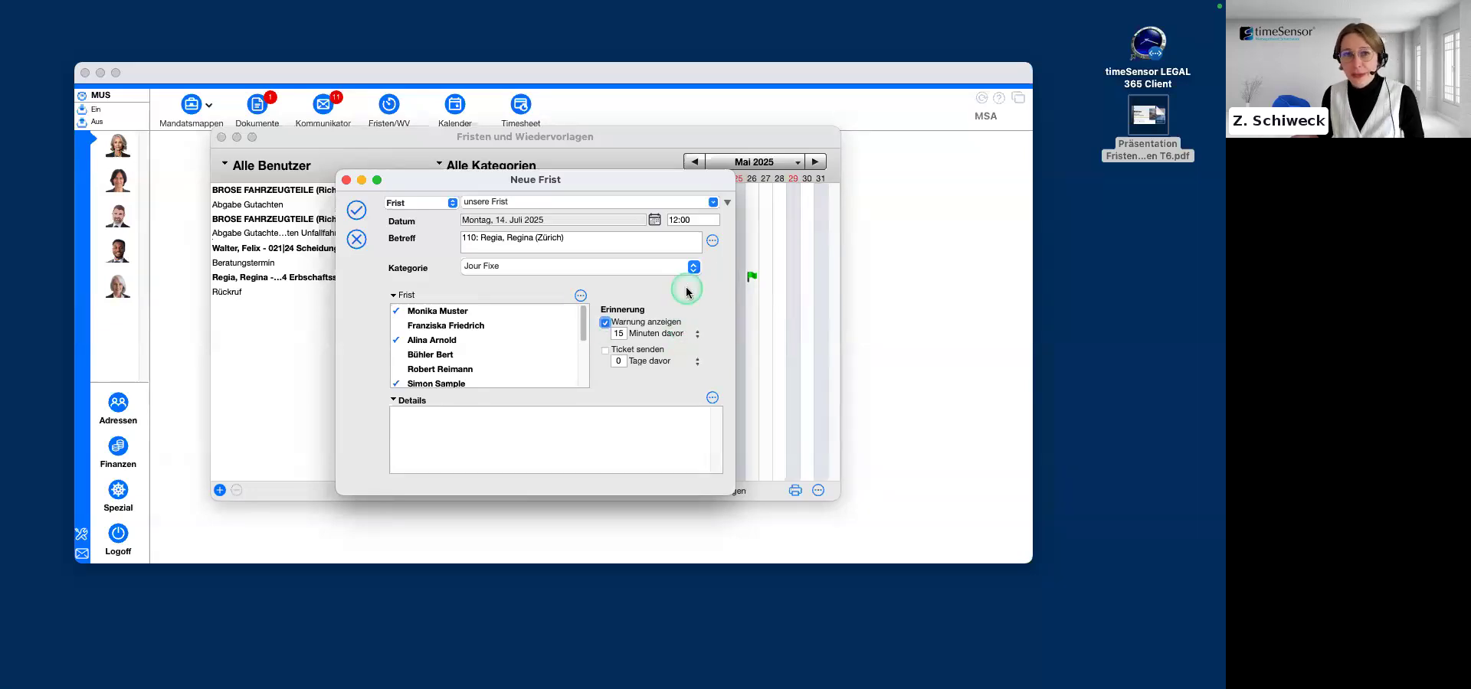
{"action": "left_click", "coordinate": [605, 351]}
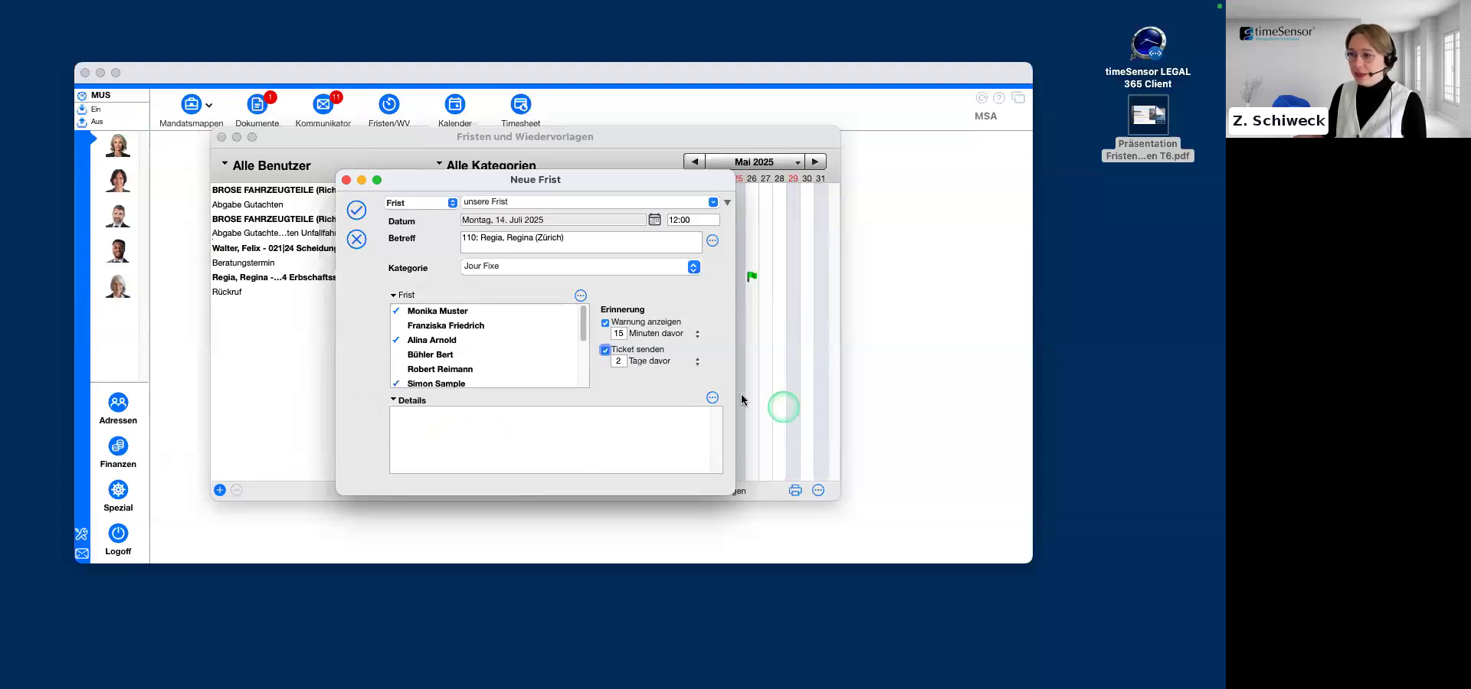
Step: View the Frist's History, and insert the predefined text about the client's call and requested Rückruf into the Details
{"action": "left_click", "coordinate": [393, 402]}
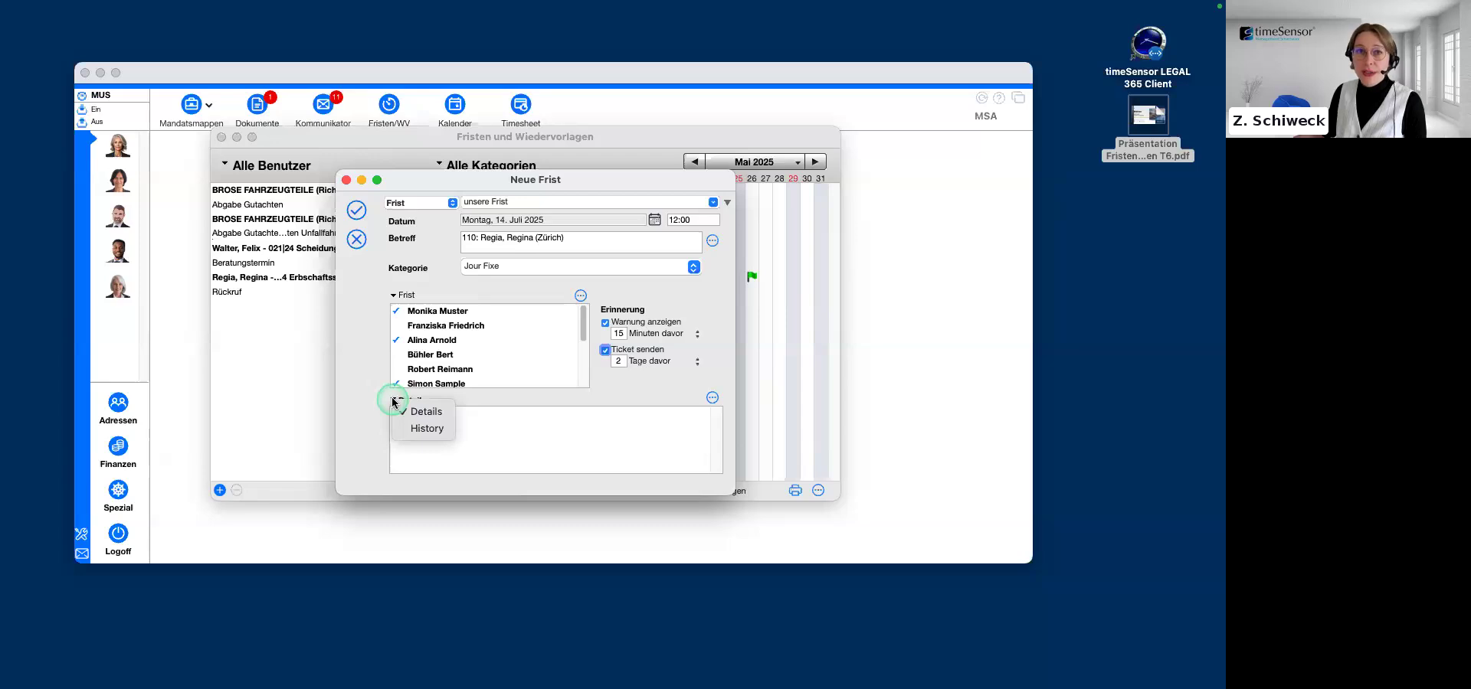
{"action": "left_click", "coordinate": [444, 430]}
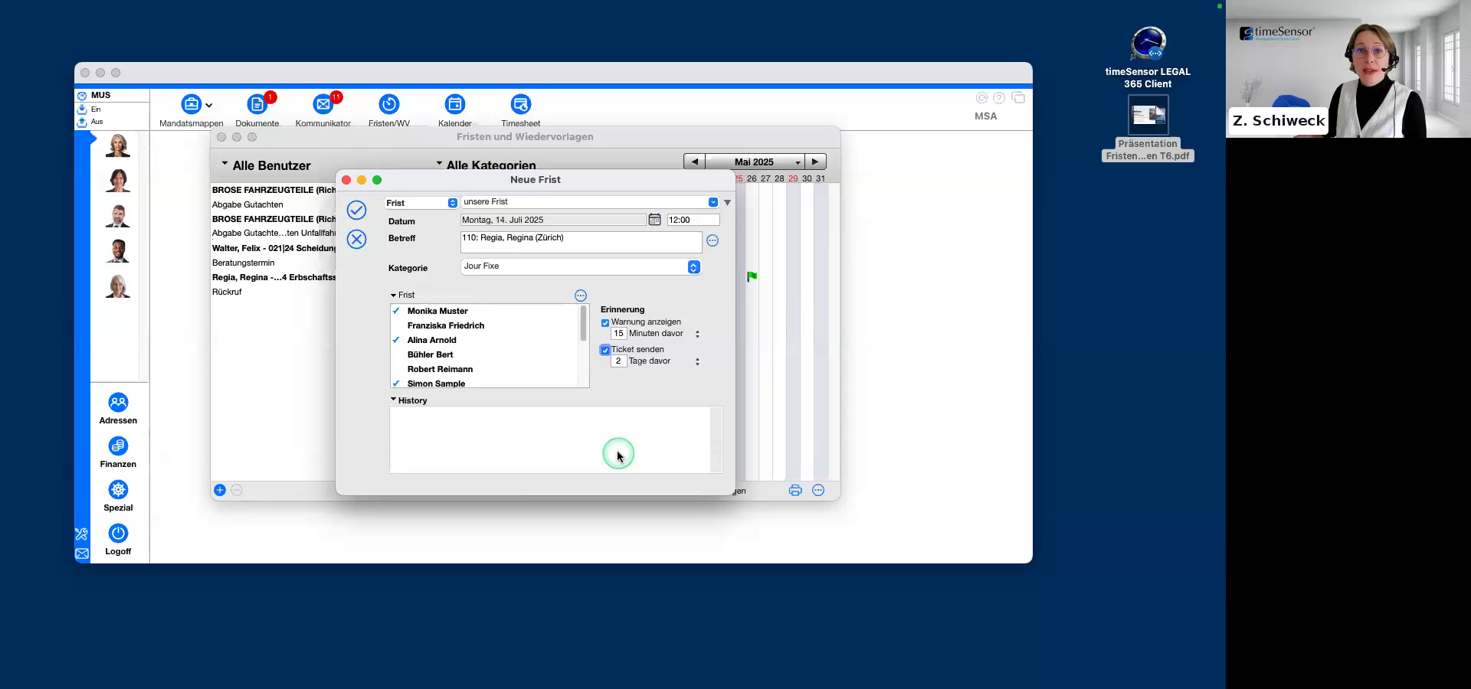
{"action": "left_click", "coordinate": [393, 401]}
{"action": "left_click", "coordinate": [434, 414]}
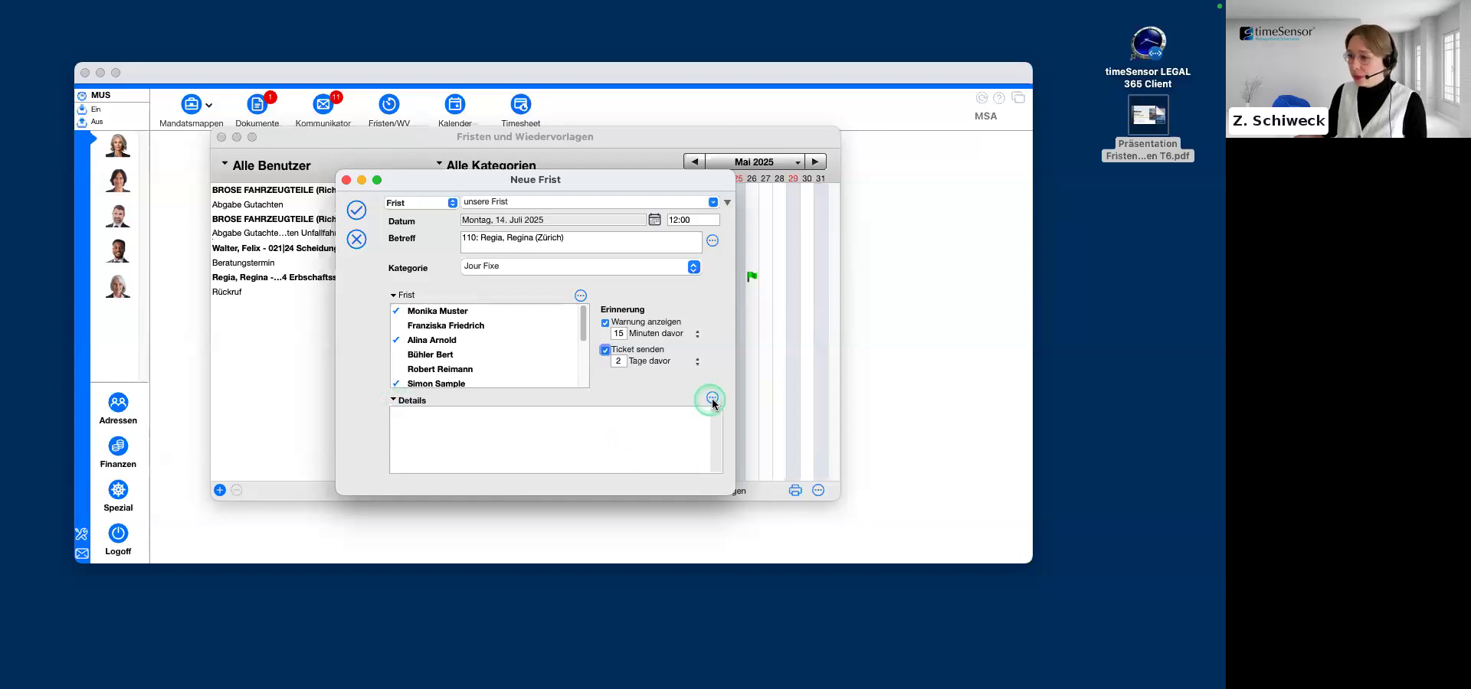
{"action": "left_click", "coordinate": [712, 398]}
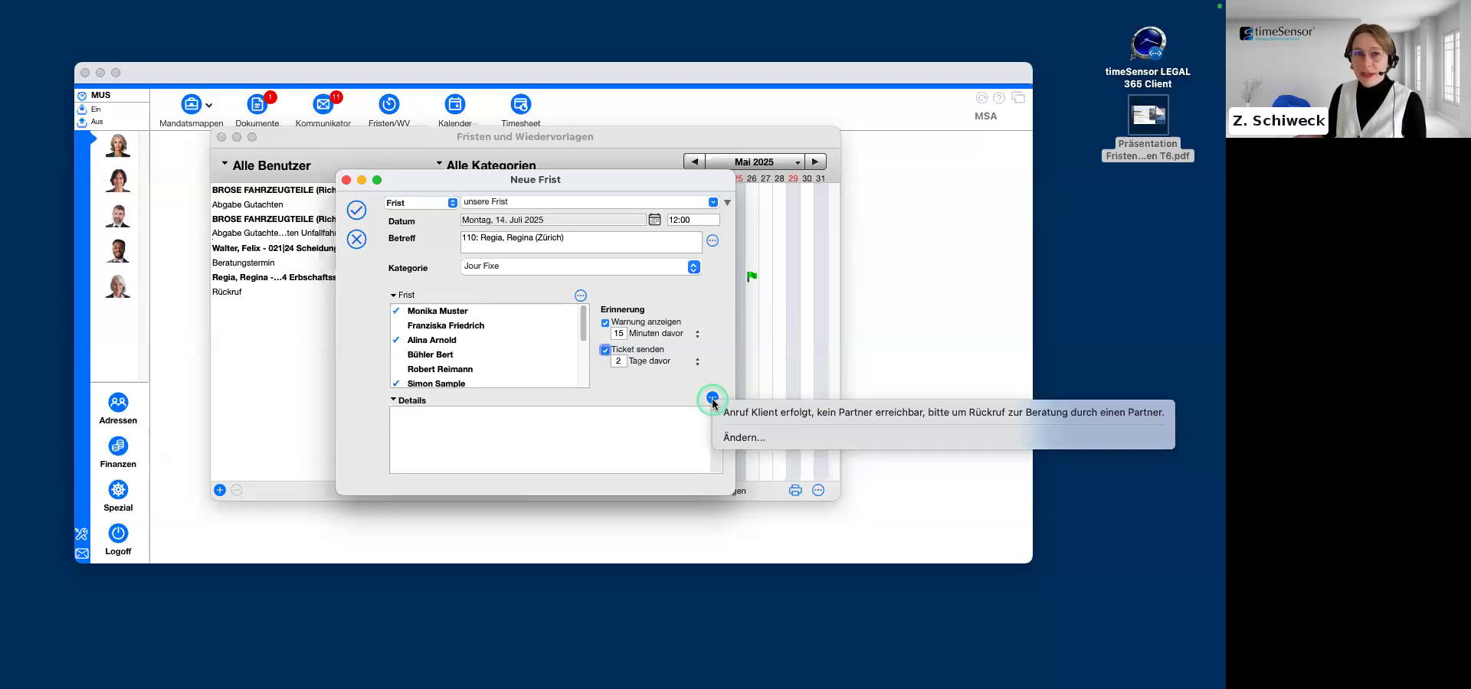
{"action": "left_click", "coordinate": [755, 415]}
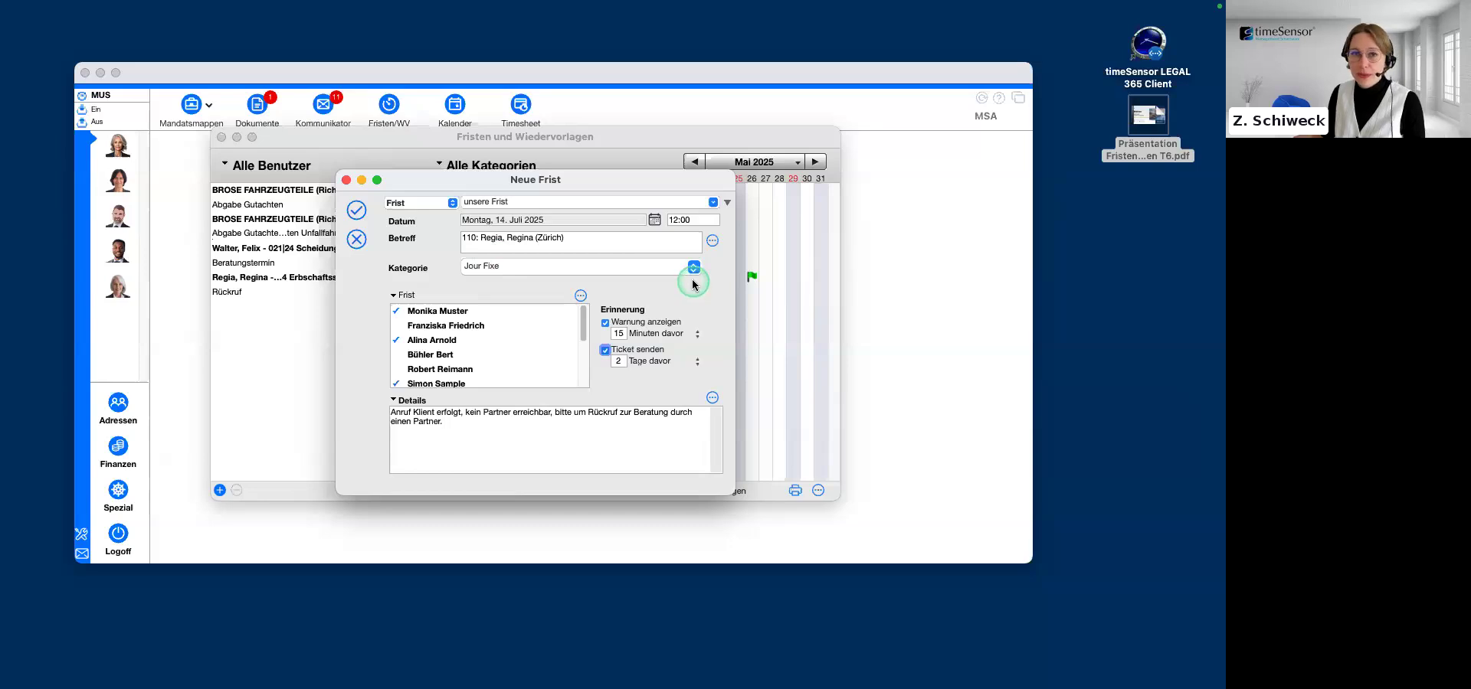
Step: Clear the Details text and save the new Frist with the Warnung anzeigen reminder turned off
{"action": "left_click", "coordinate": [481, 434]}
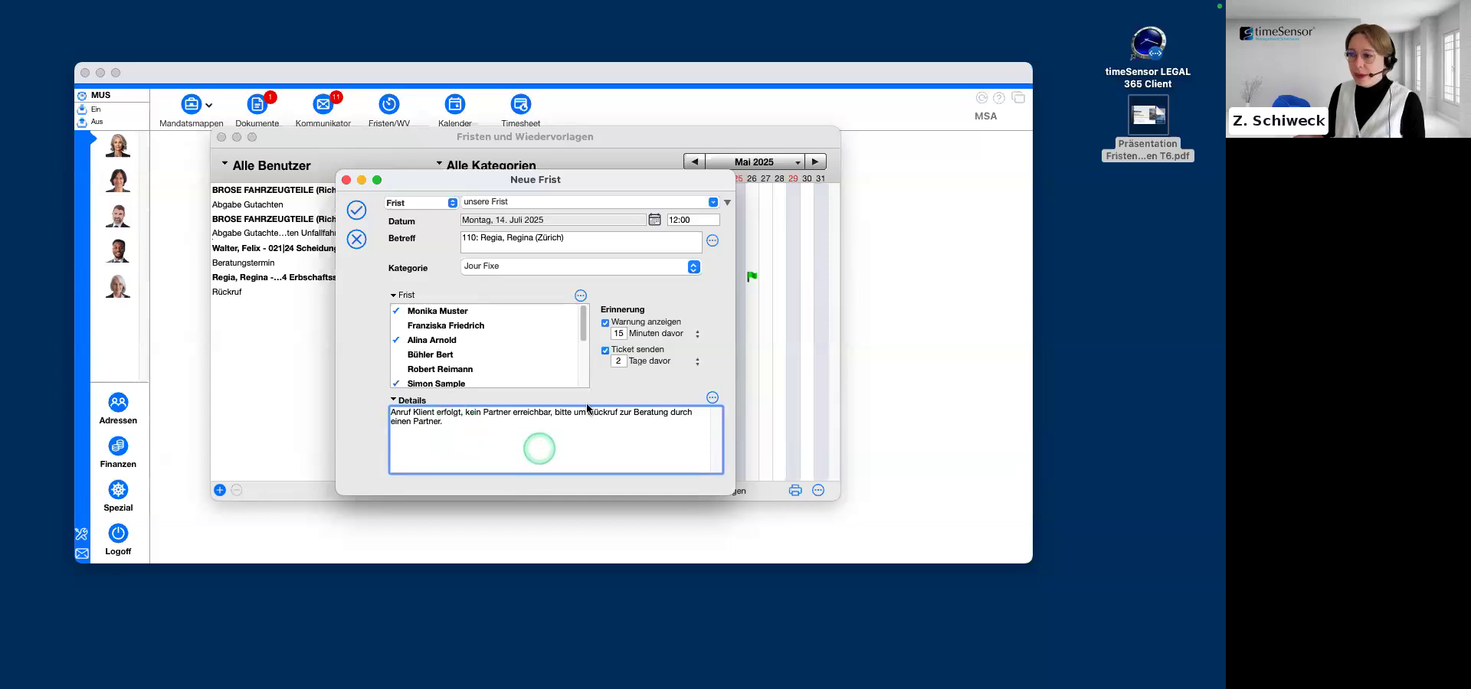
{"action": "left_click", "coordinate": [581, 296]}
{"action": "left_click", "coordinate": [538, 292]}
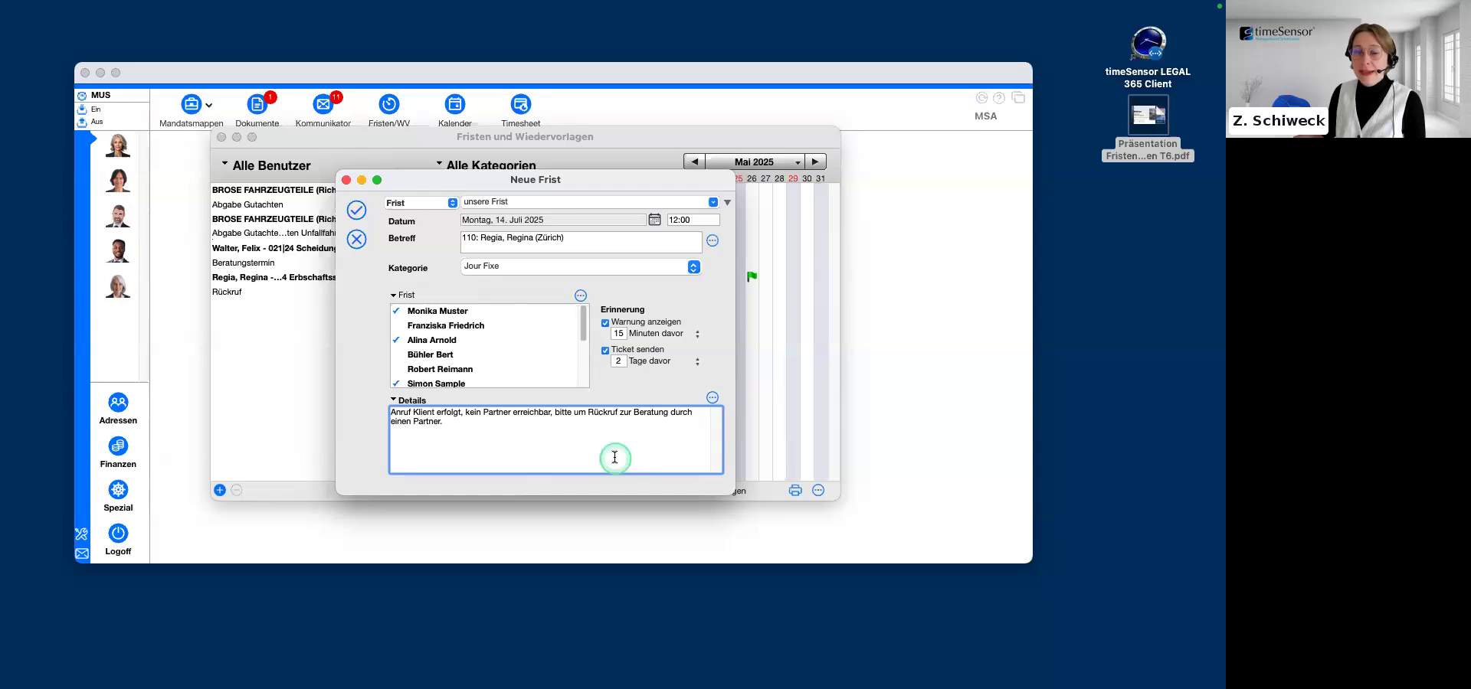
{"action": "left_click_drag", "start_coordinate": [508, 426], "coordinate": [380, 412]}
{"action": "key", "text": "BackSpace"}
{"action": "left_click", "coordinate": [678, 323]}
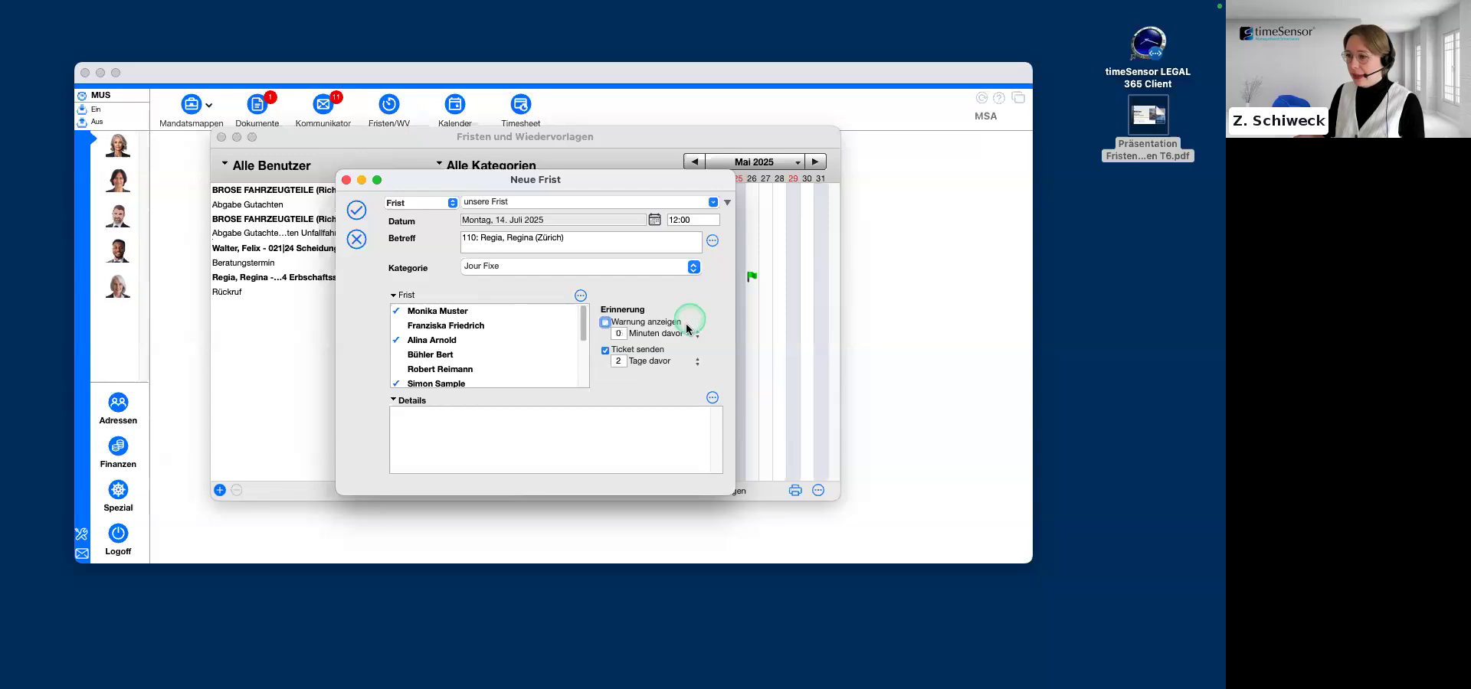
{"action": "left_click", "coordinate": [354, 211]}
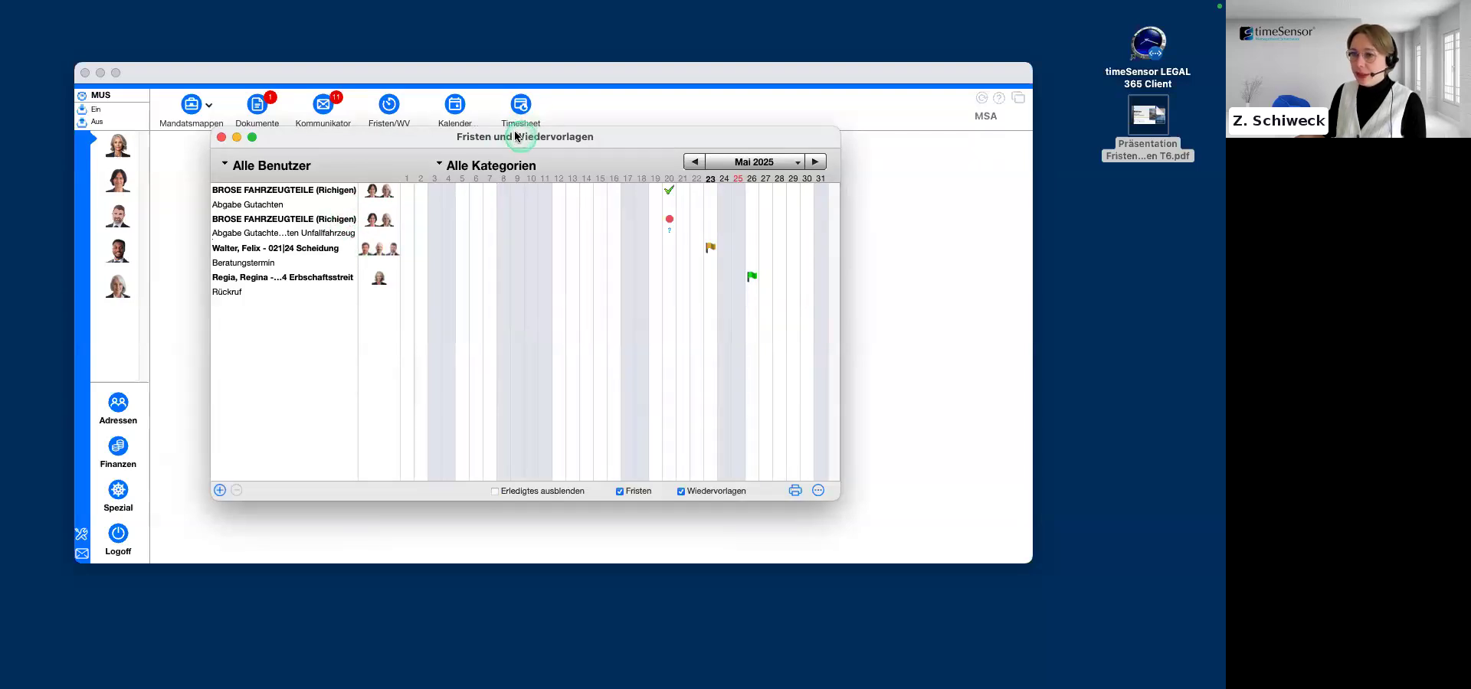
Step: Browse the Fristen und Wiedervorlagen overview forward to Juli 2025 and locate the new Frist
{"action": "left_click_drag", "start_coordinate": [515, 136], "coordinate": [508, 130]}
{"action": "left_click", "coordinate": [816, 157]}
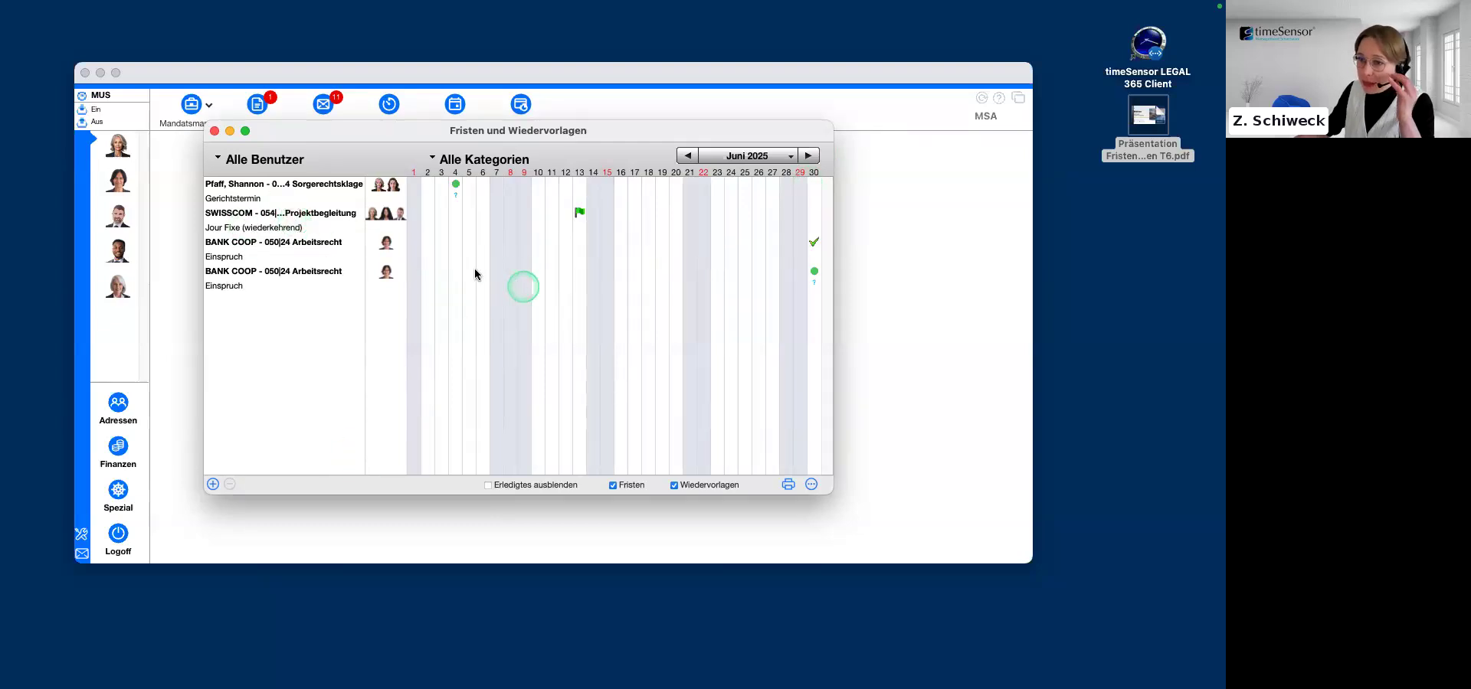
{"action": "left_click_drag", "start_coordinate": [598, 135], "coordinate": [606, 136]}
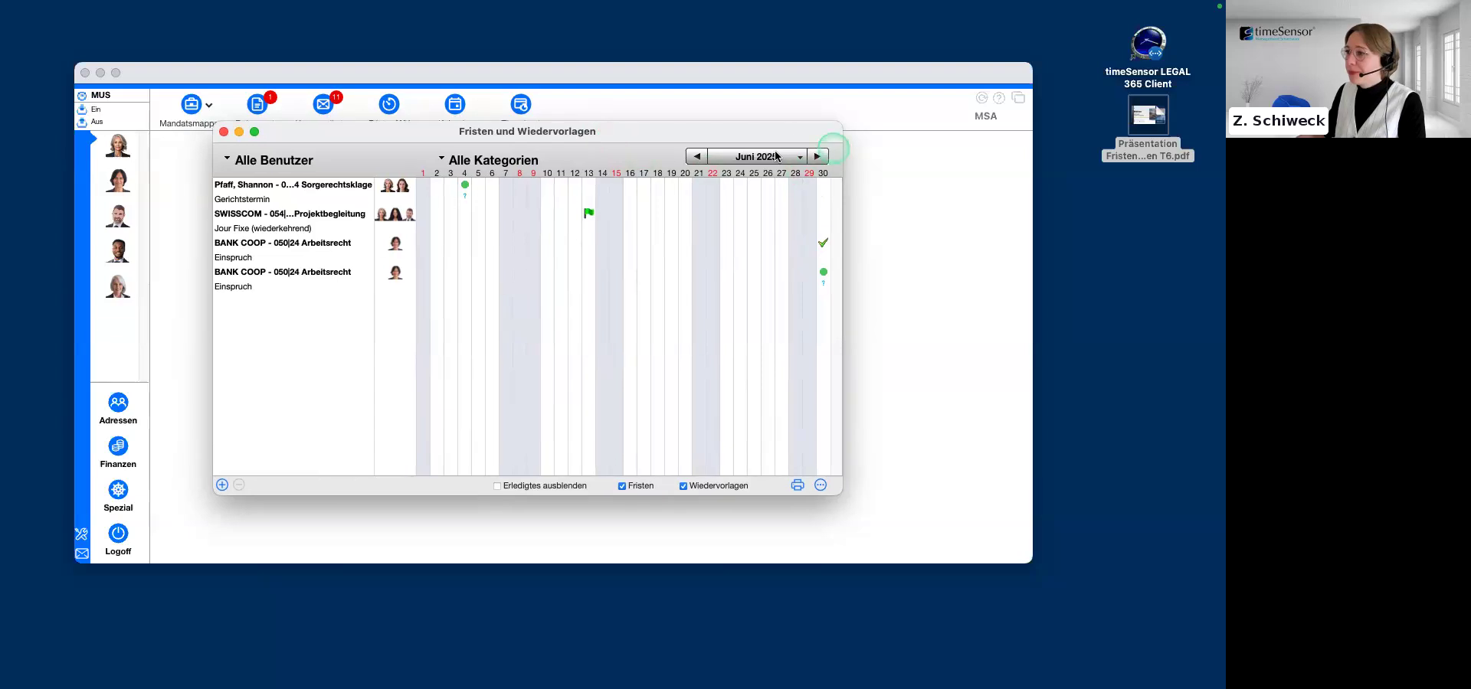
{"action": "left_click", "coordinate": [818, 157]}
{"action": "left_click", "coordinate": [464, 196]}
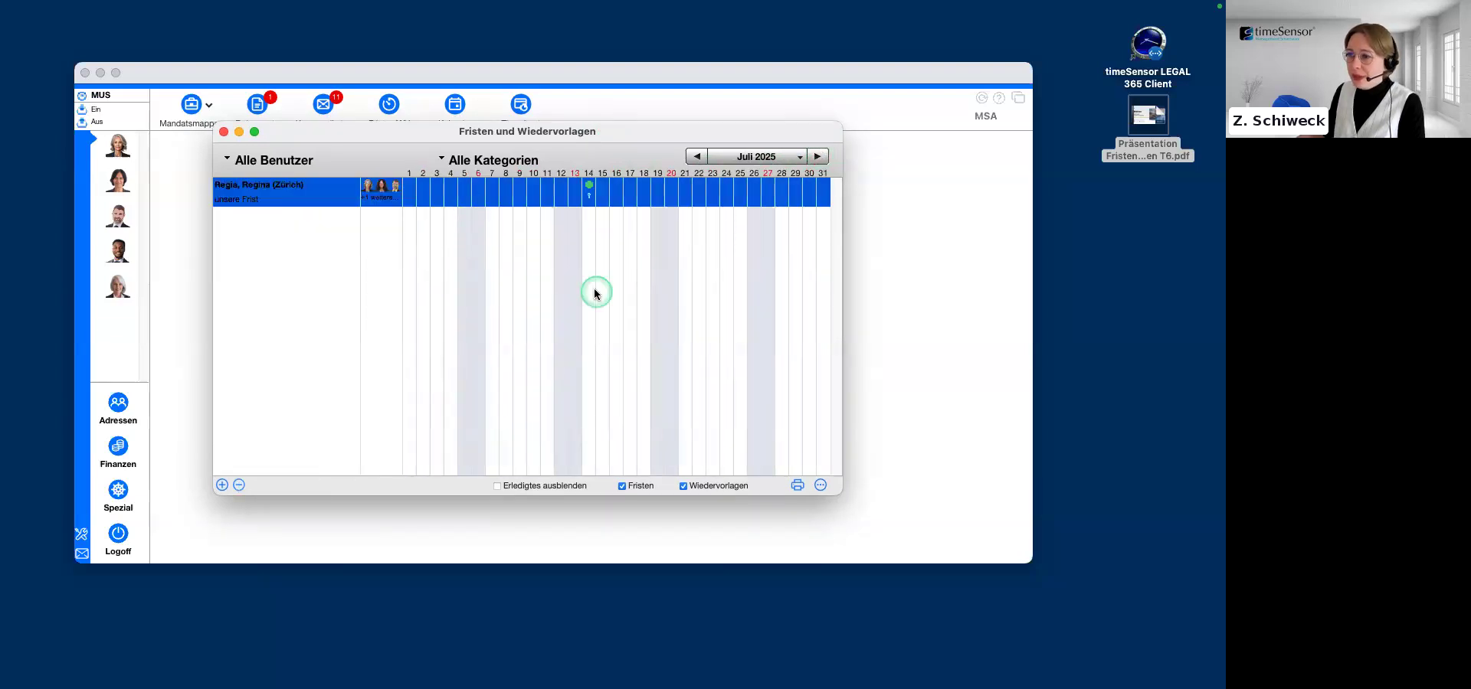
{"action": "left_click", "coordinate": [636, 261]}
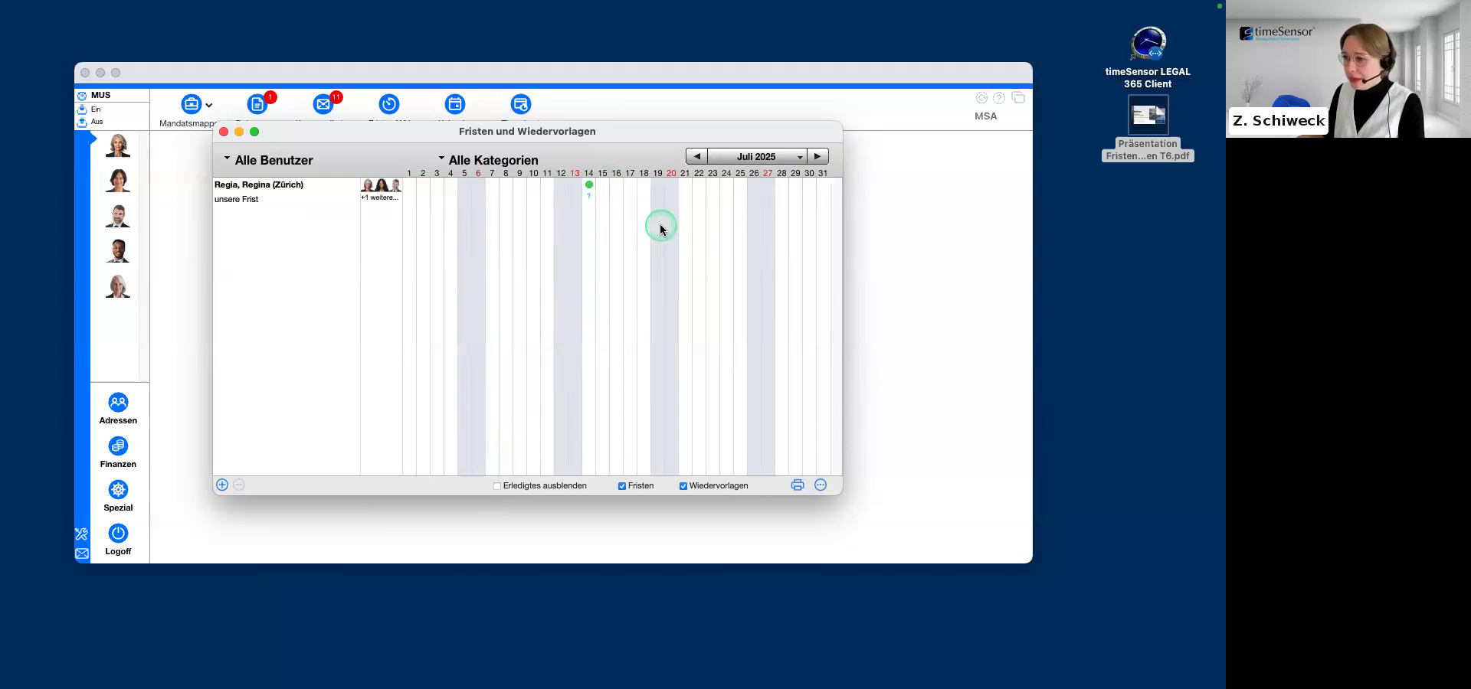
Step: Open the Frist dated 14. Juli 2025, try to mark it as Geprüft, and save it
{"action": "left_click", "coordinate": [611, 193]}
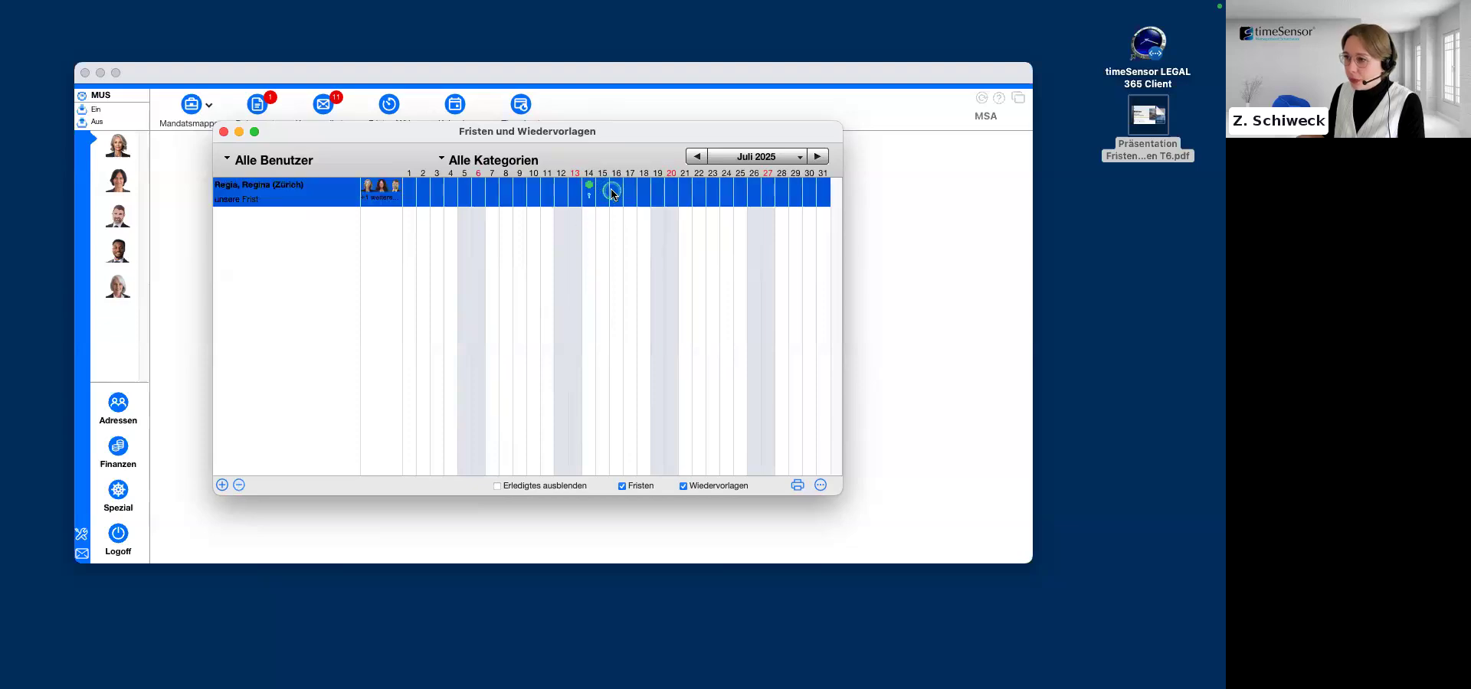
{"action": "double_click", "coordinate": [612, 193]}
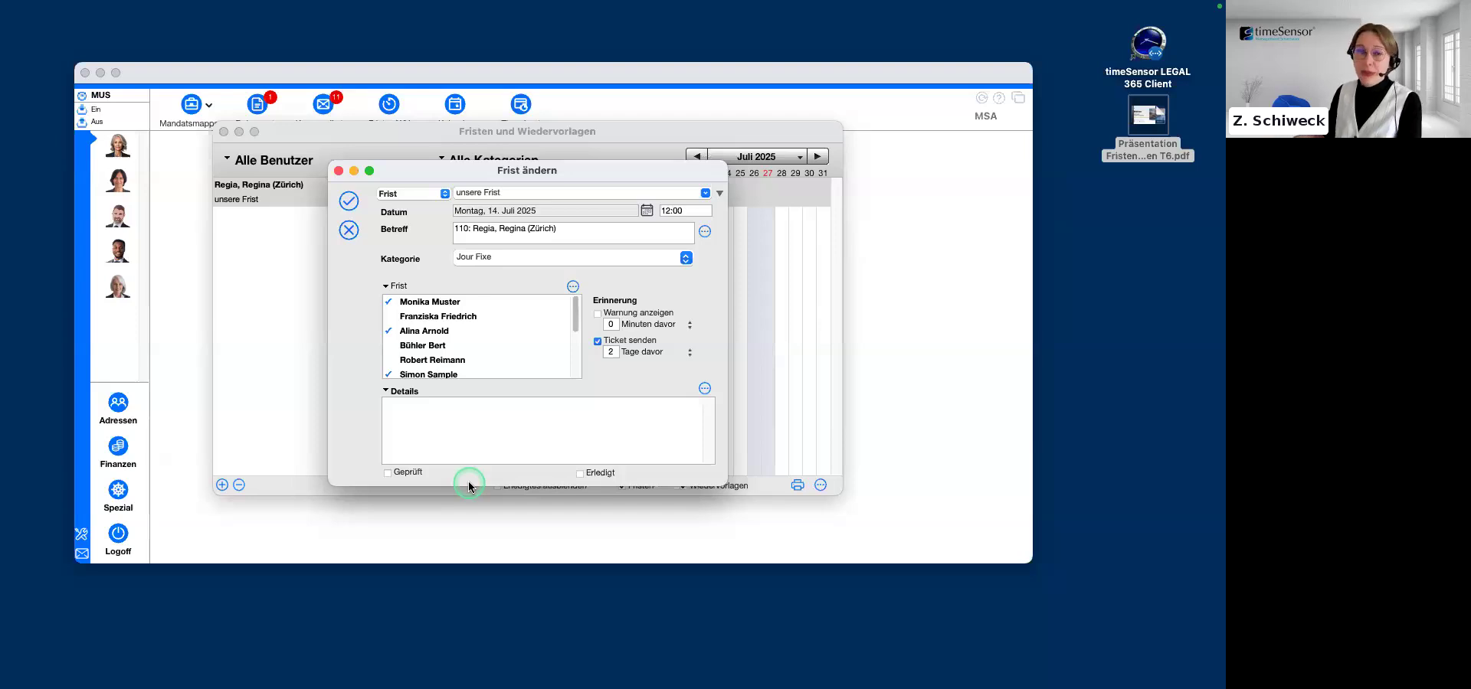
{"action": "left_click", "coordinate": [387, 472]}
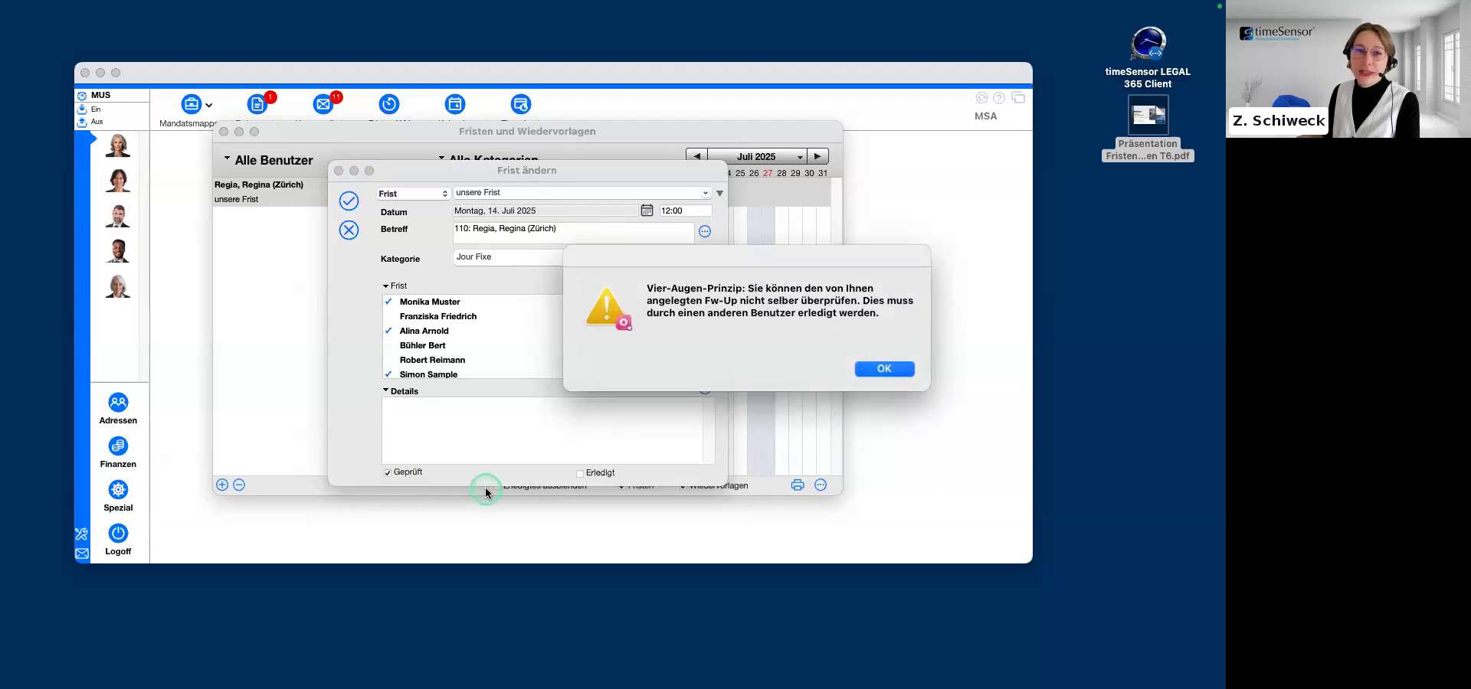
{"action": "left_click", "coordinate": [900, 371]}
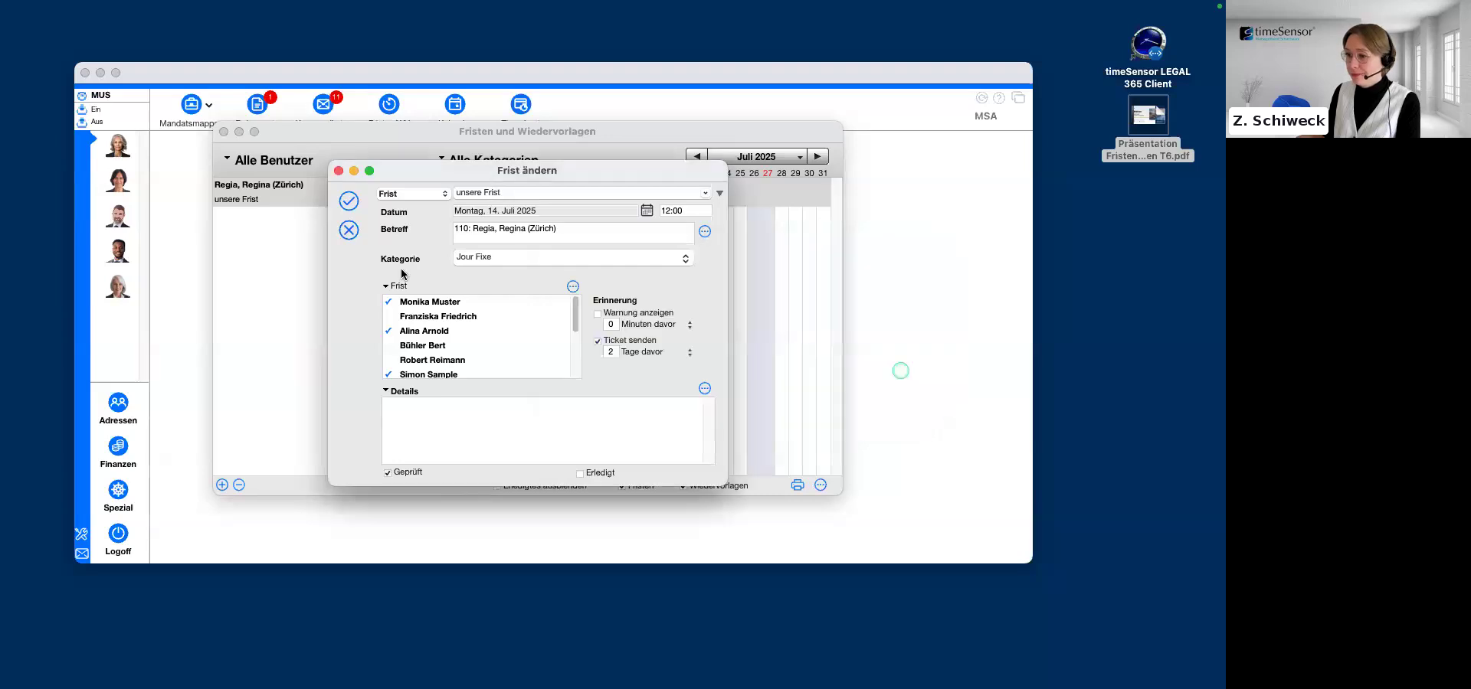
{"action": "left_click", "coordinate": [348, 201]}
{"action": "left_click", "coordinate": [293, 308]}
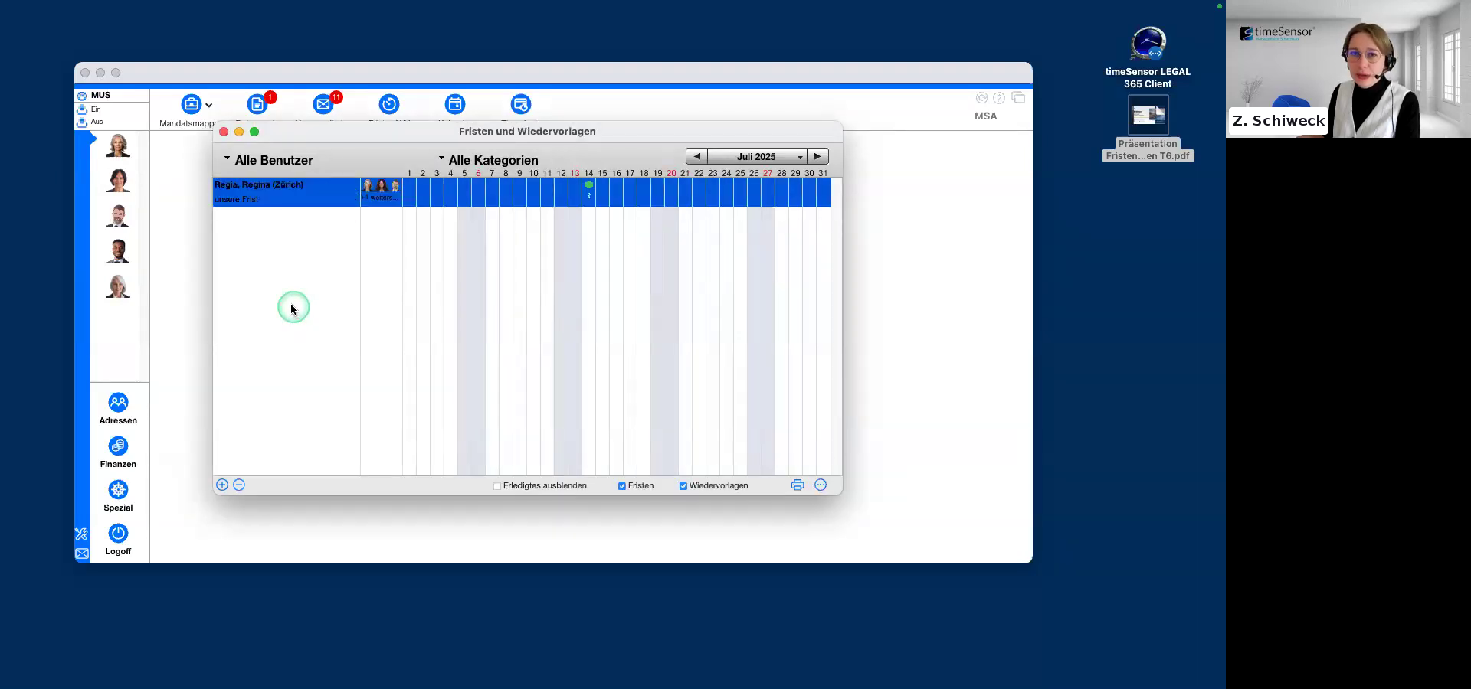
Step: Go back to Mai 2025 and examine the Geprüft and Erledigt marks of the Abgabe Gutachten Frist dated 20. Mai 2025
{"action": "left_click", "coordinate": [697, 156]}
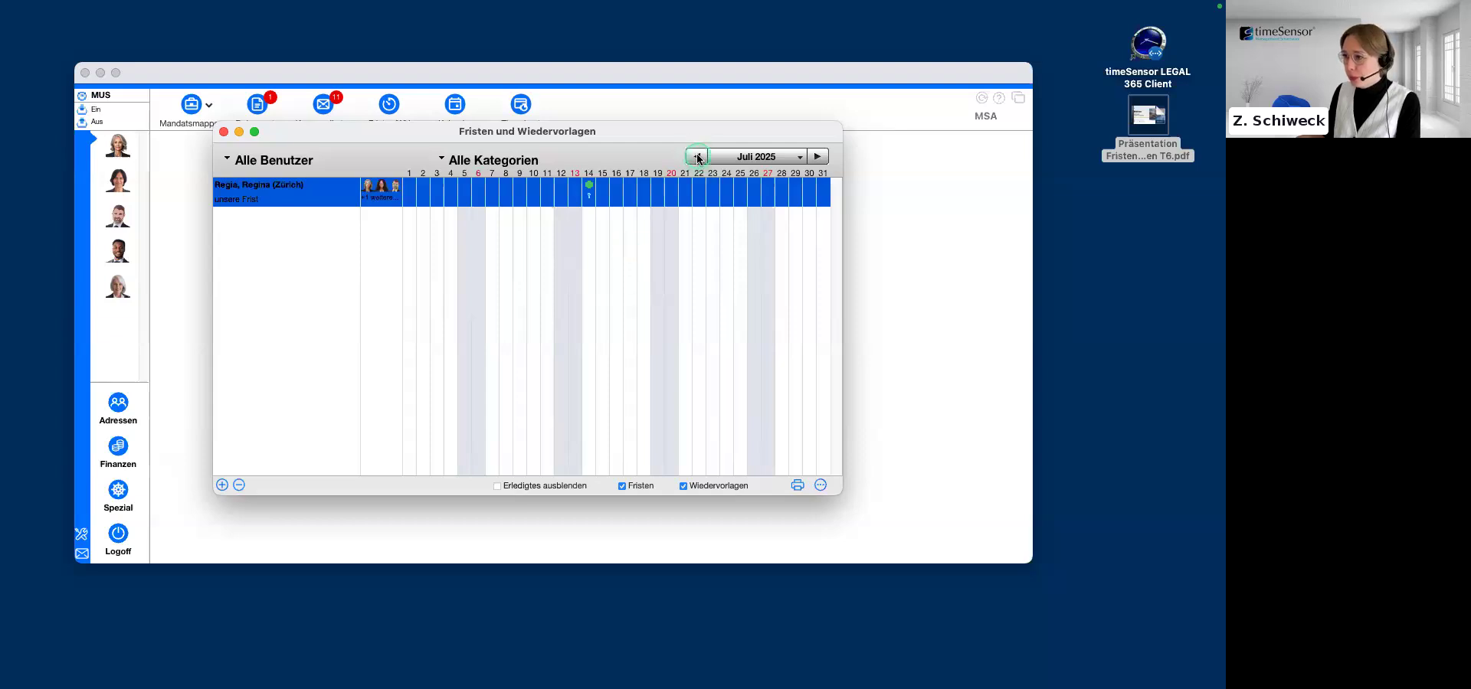
{"action": "left_click", "coordinate": [697, 156]}
{"action": "double_click", "coordinate": [713, 243]}
{"action": "left_click", "coordinate": [348, 230]}
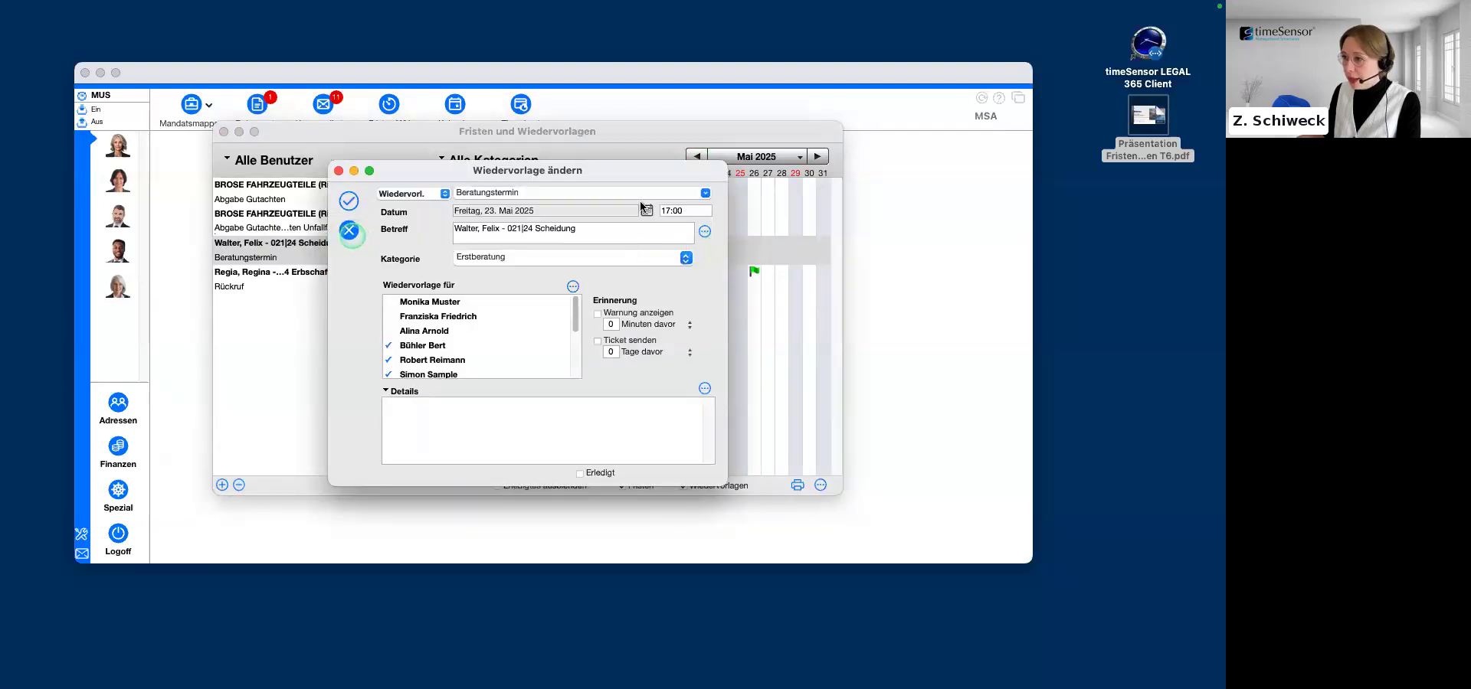
{"action": "double_click", "coordinate": [681, 192]}
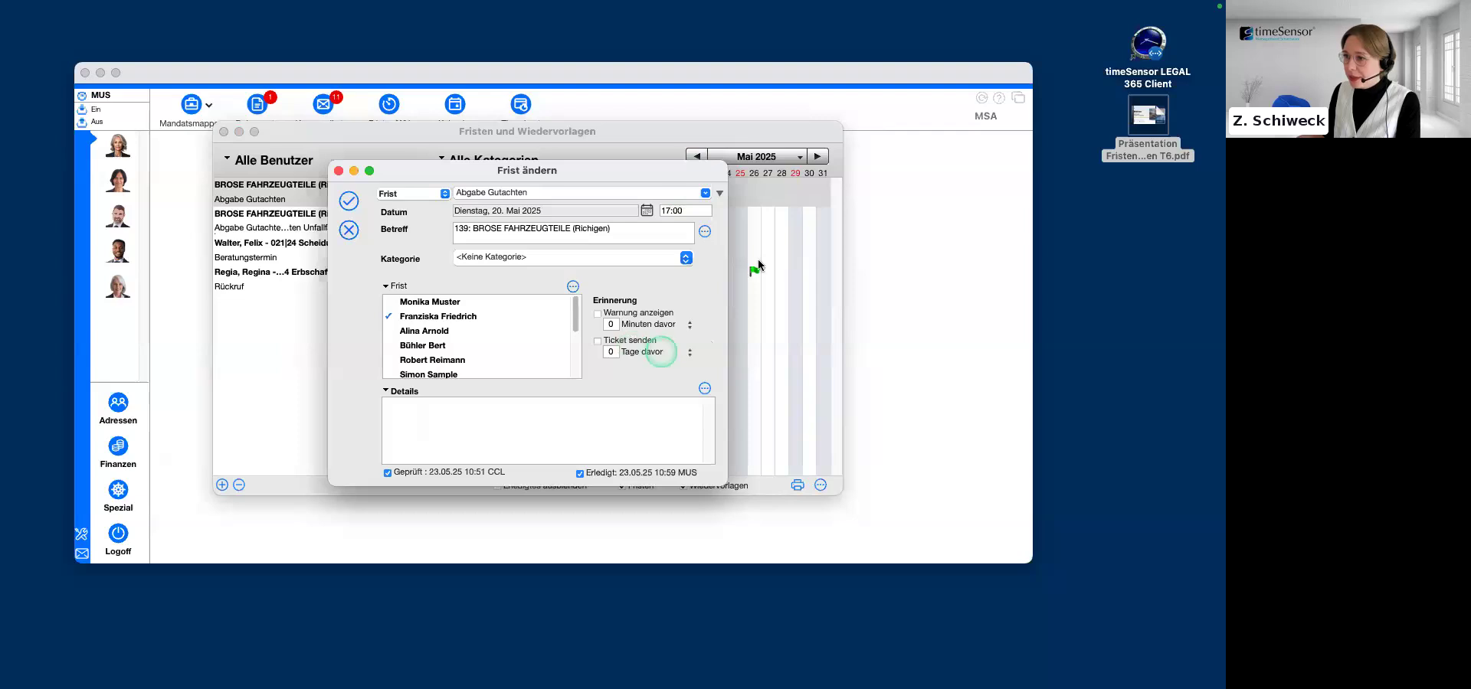
{"action": "left_click_drag", "start_coordinate": [639, 180], "coordinate": [643, 176]}
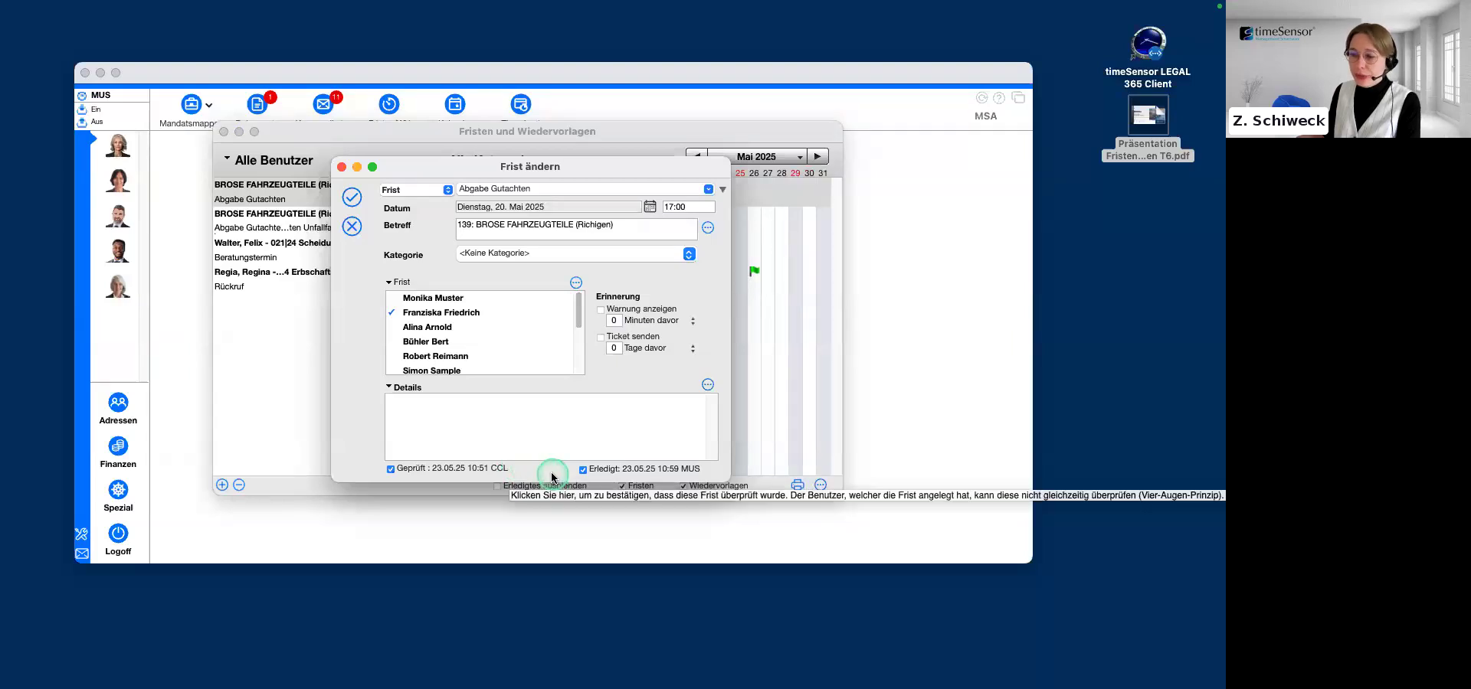
{"action": "left_click", "coordinate": [349, 199]}
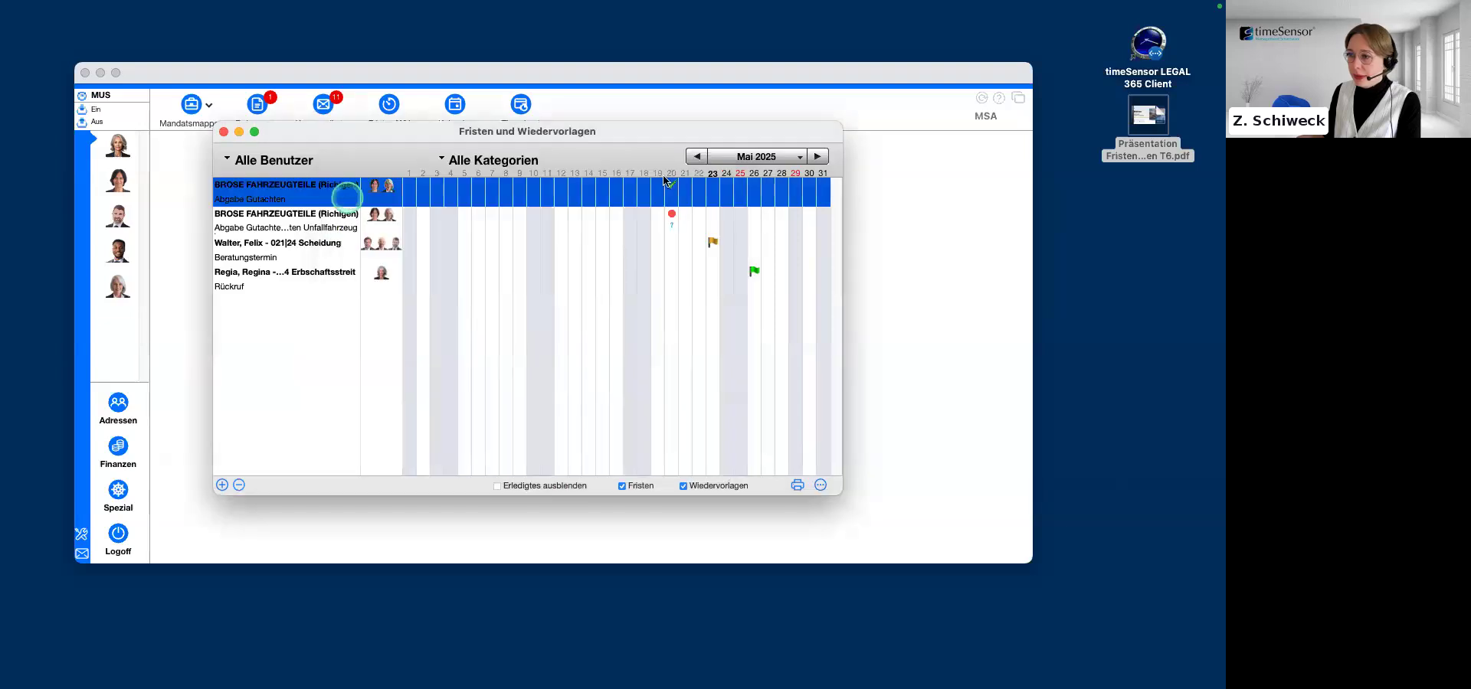
Step: Return to Juli 2025 and start duplicating the Frist "unsere Frist" dated 14. Juli 2025
{"action": "left_click", "coordinate": [818, 157]}
{"action": "left_click", "coordinate": [818, 157]}
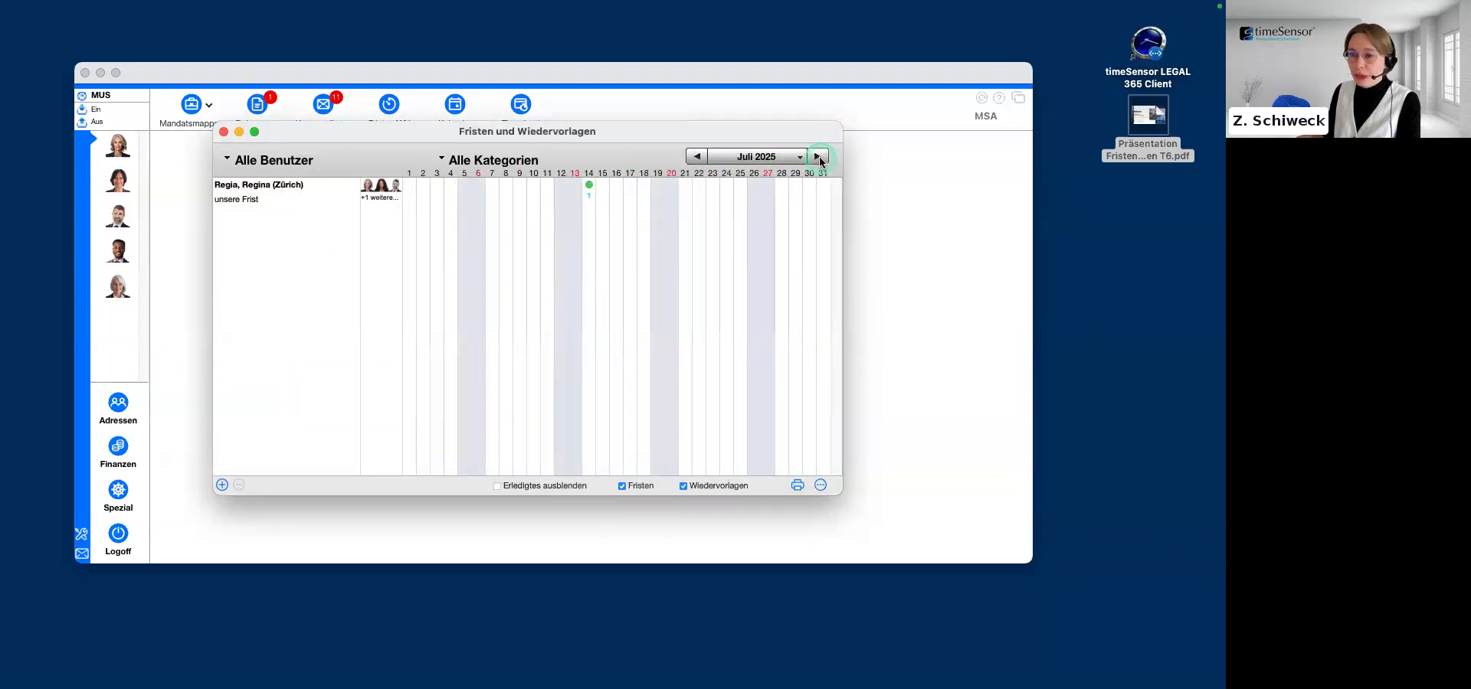
{"action": "left_click", "coordinate": [674, 246]}
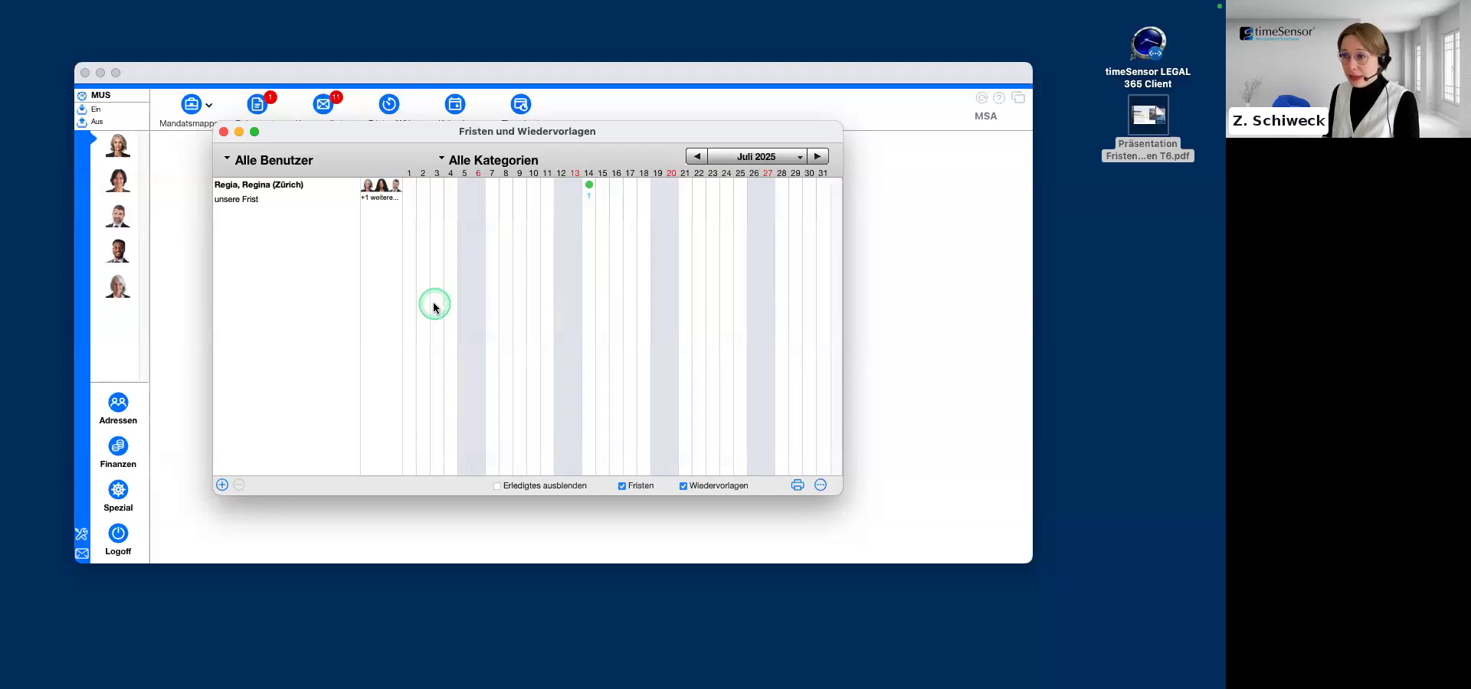
{"action": "left_click", "coordinate": [475, 197]}
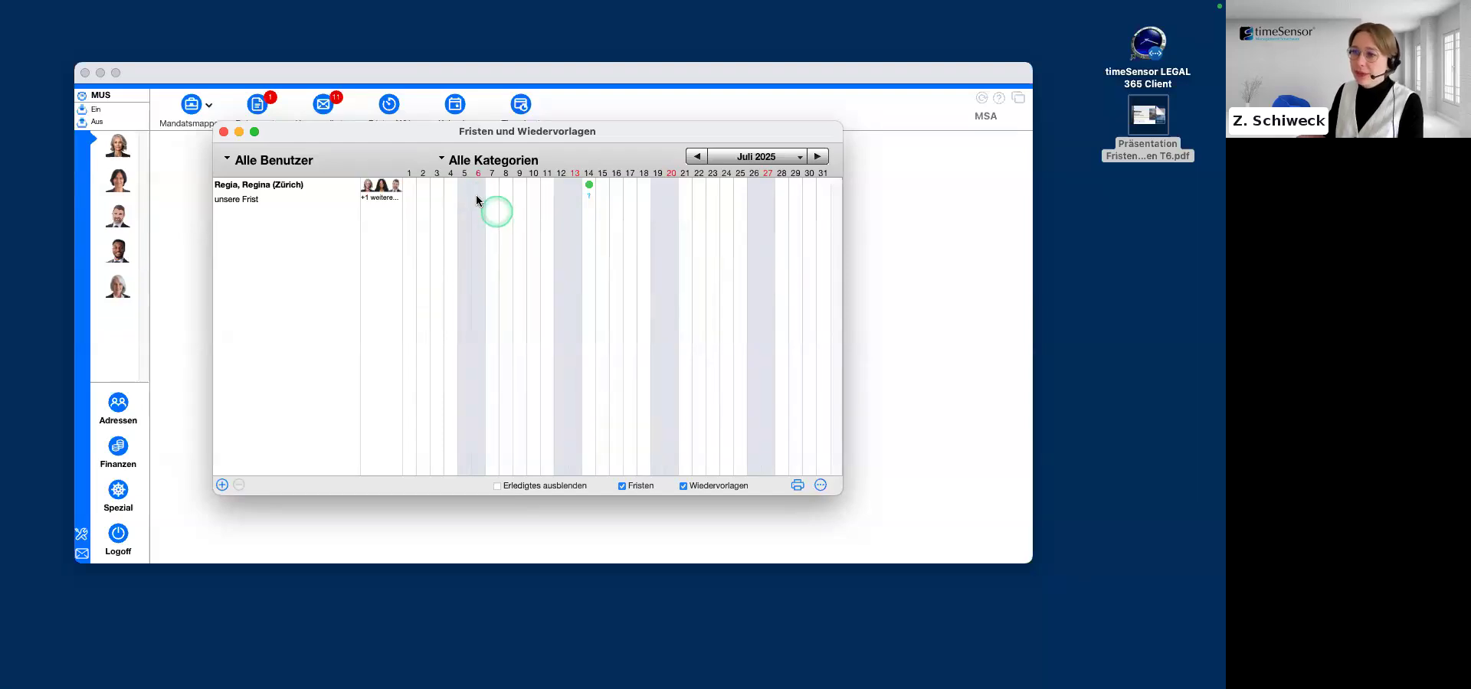
{"action": "left_click", "coordinate": [551, 443]}
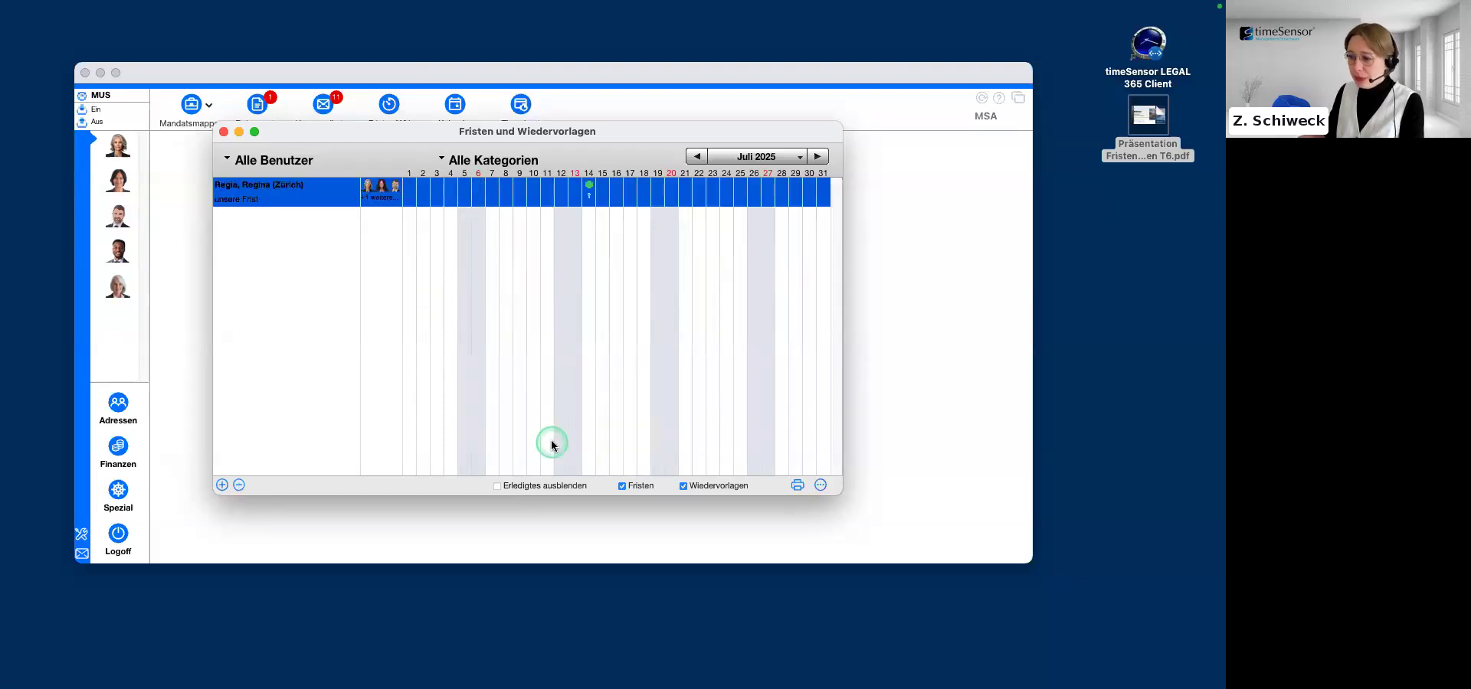
{"action": "left_click", "coordinate": [820, 485]}
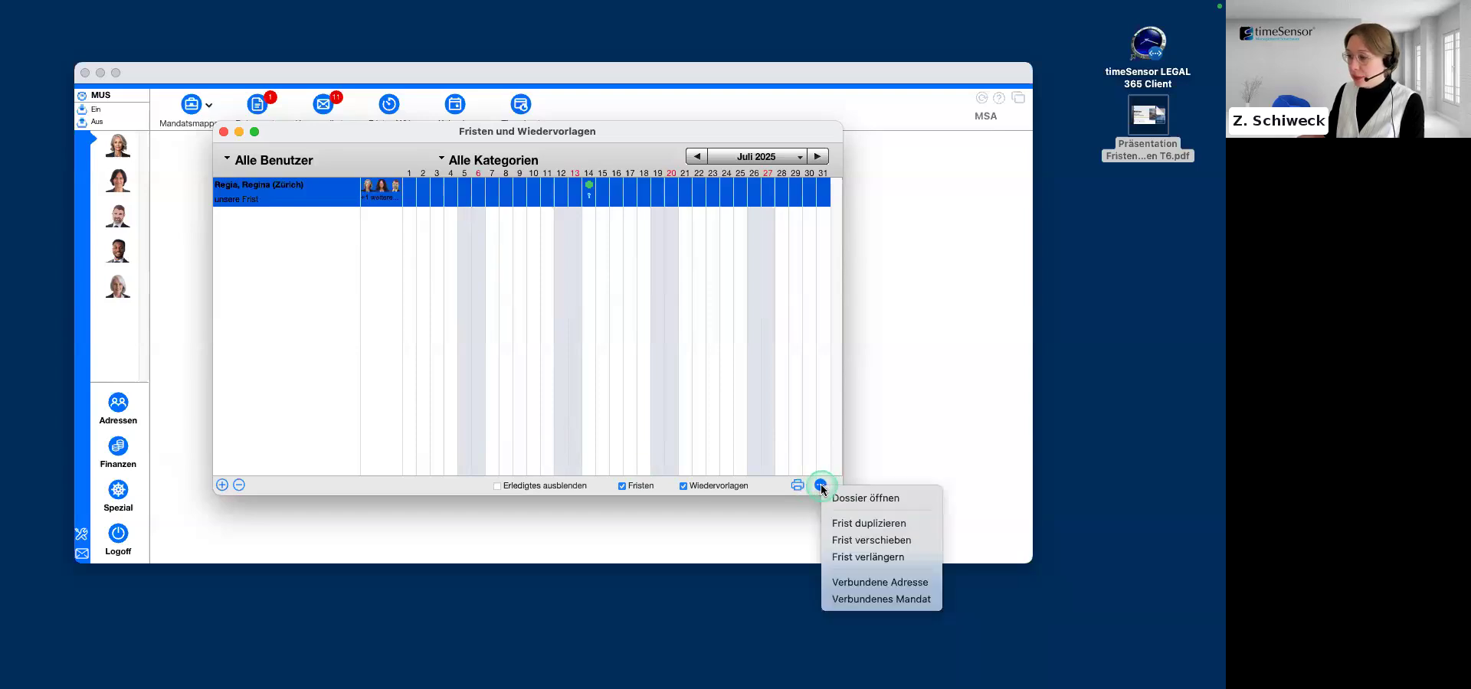
{"action": "left_click", "coordinate": [931, 527]}
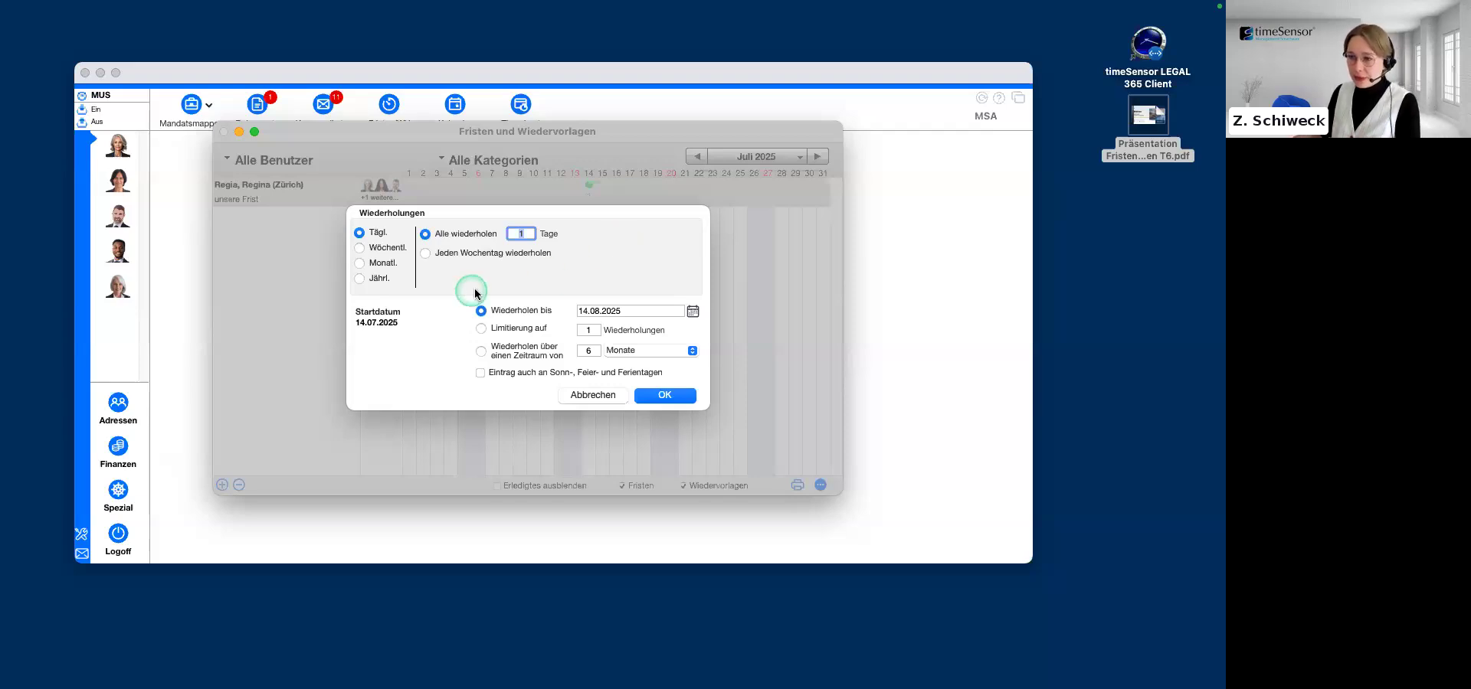
Step: Set the duplicate's repetition to monthly, on the letzte Freitag, alle 3 Monate
{"action": "left_click", "coordinate": [366, 263]}
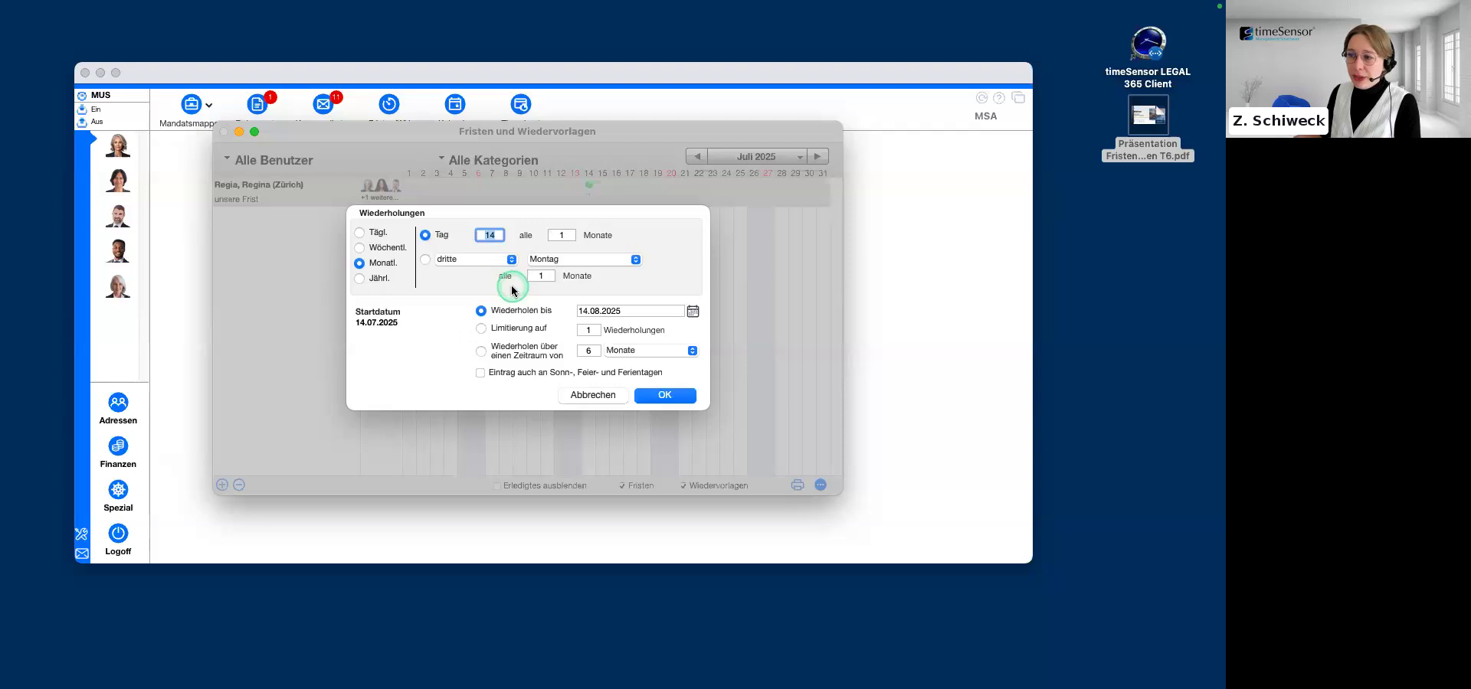
{"action": "left_click", "coordinate": [427, 262]}
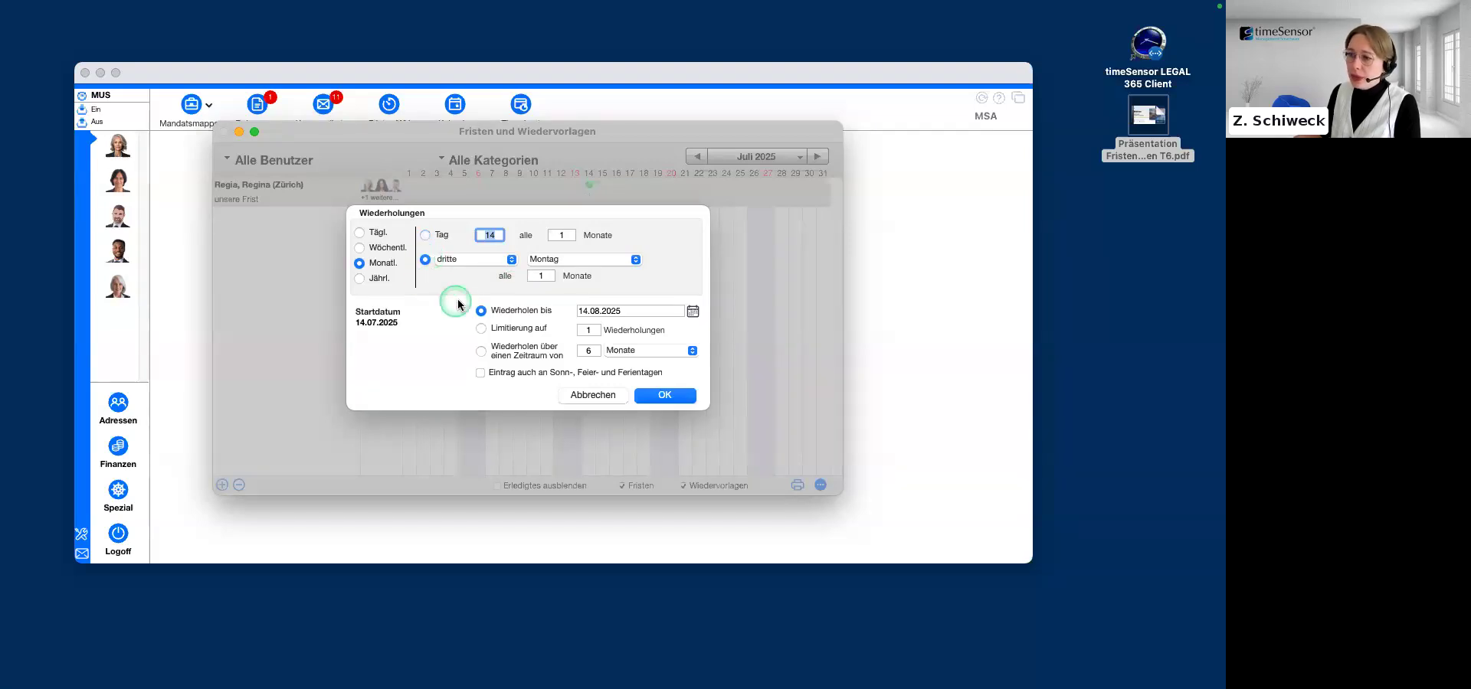
{"action": "left_click", "coordinate": [470, 261]}
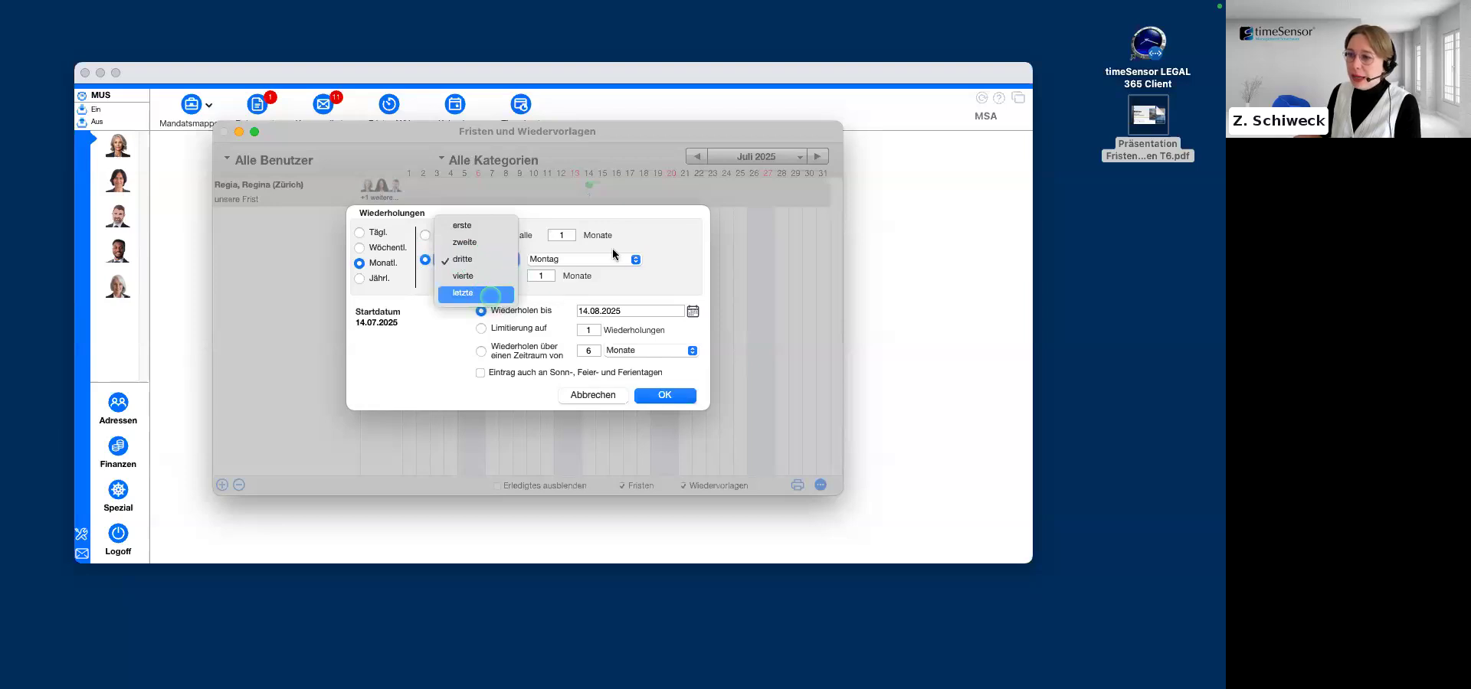
{"action": "left_click", "coordinate": [481, 293]}
{"action": "left_click", "coordinate": [553, 261]}
{"action": "left_click", "coordinate": [590, 327]}
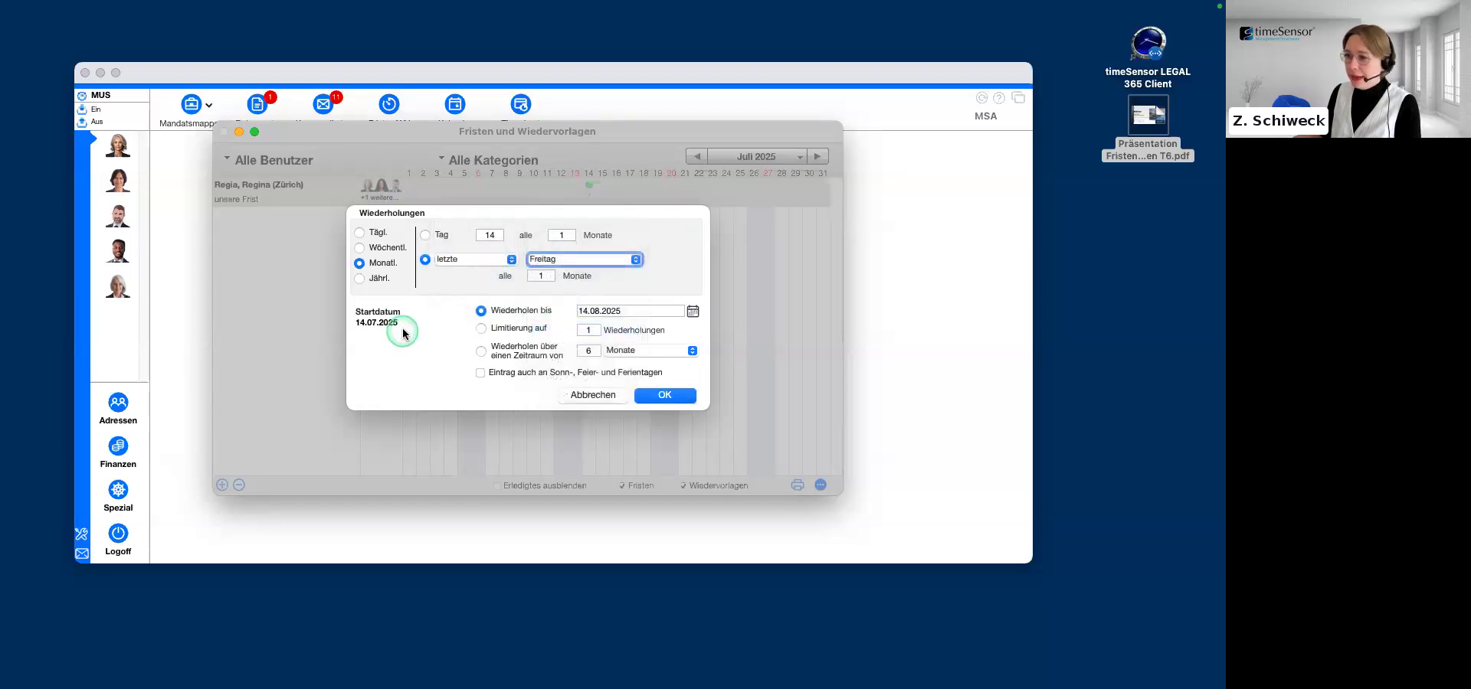
{"action": "left_click", "coordinate": [546, 276]}
{"action": "type", "text": "3"}
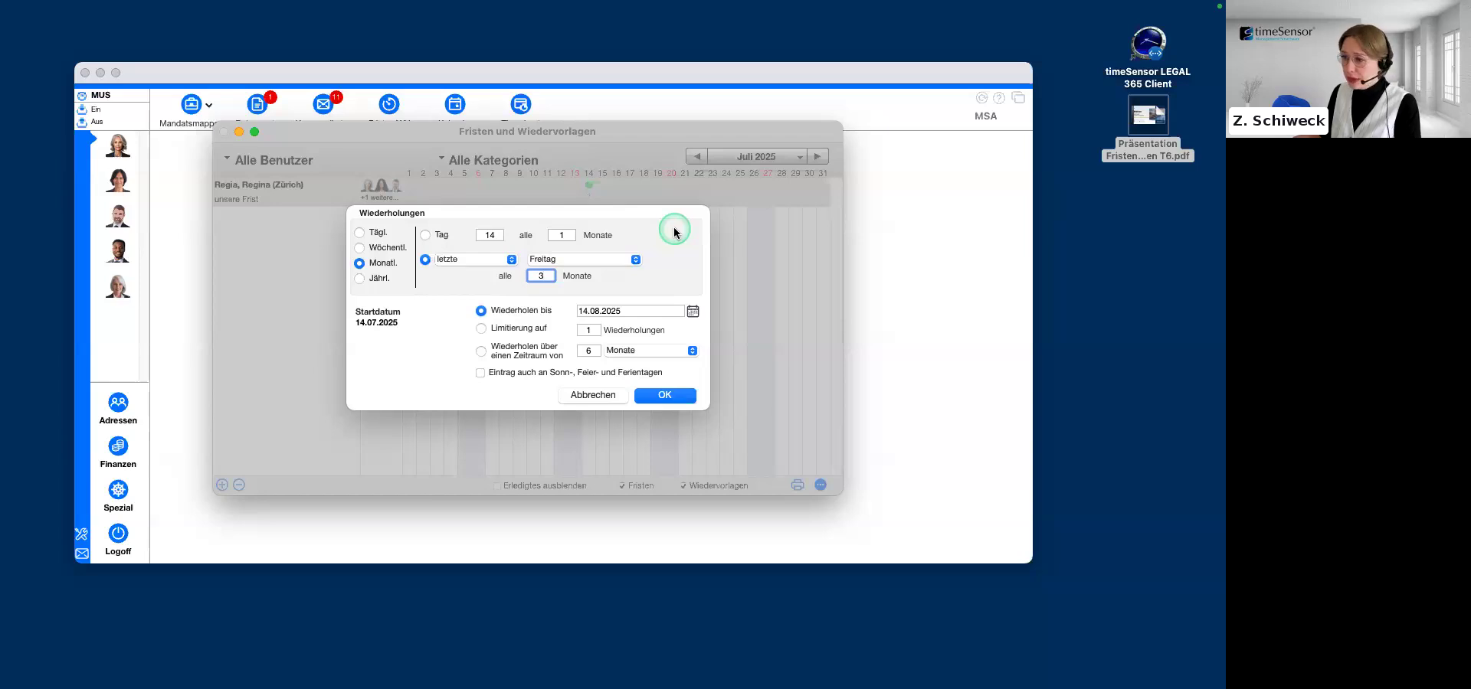
Step: Set the repetition to run over a Zeitraum of 1 Jahre and create the repeated Fristen
{"action": "left_click", "coordinate": [482, 352]}
{"action": "double_click", "coordinate": [588, 350]}
{"action": "type", "text": "12"}
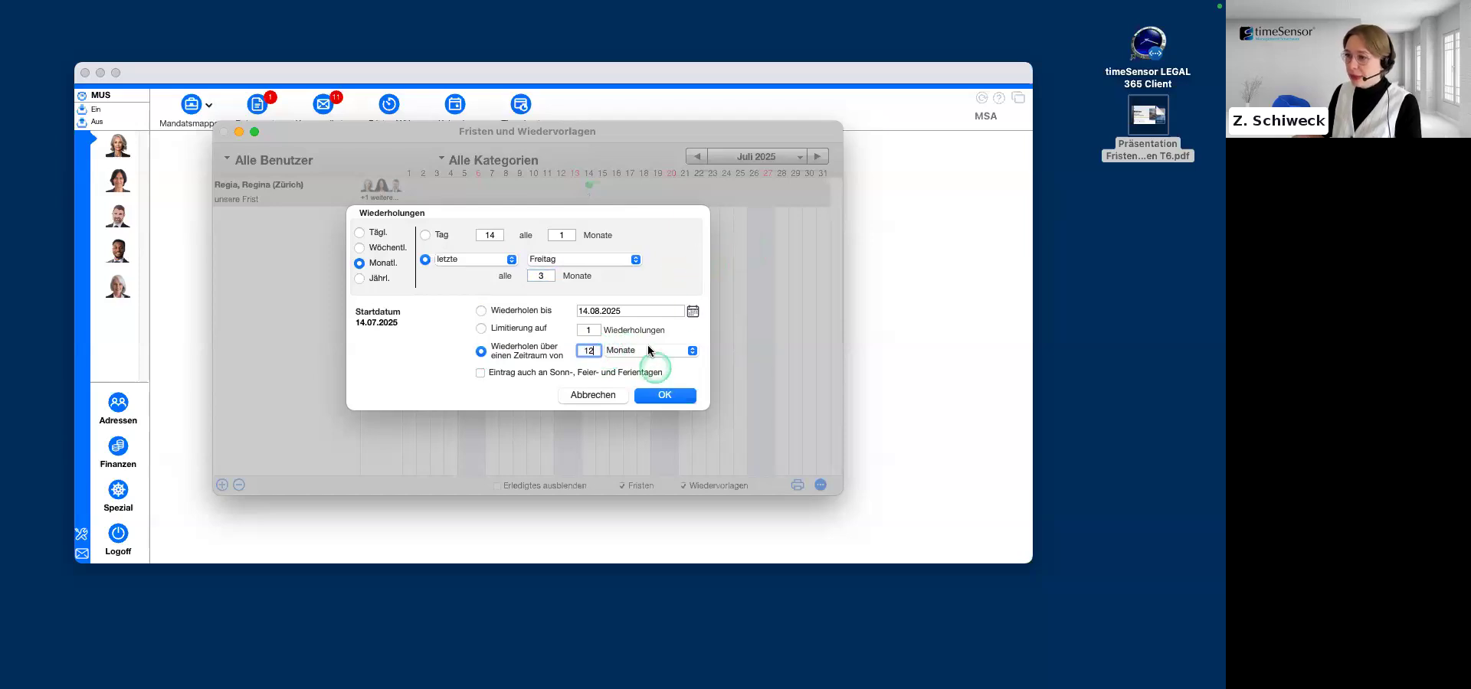
{"action": "left_click", "coordinate": [653, 350]}
{"action": "left_click", "coordinate": [661, 367]}
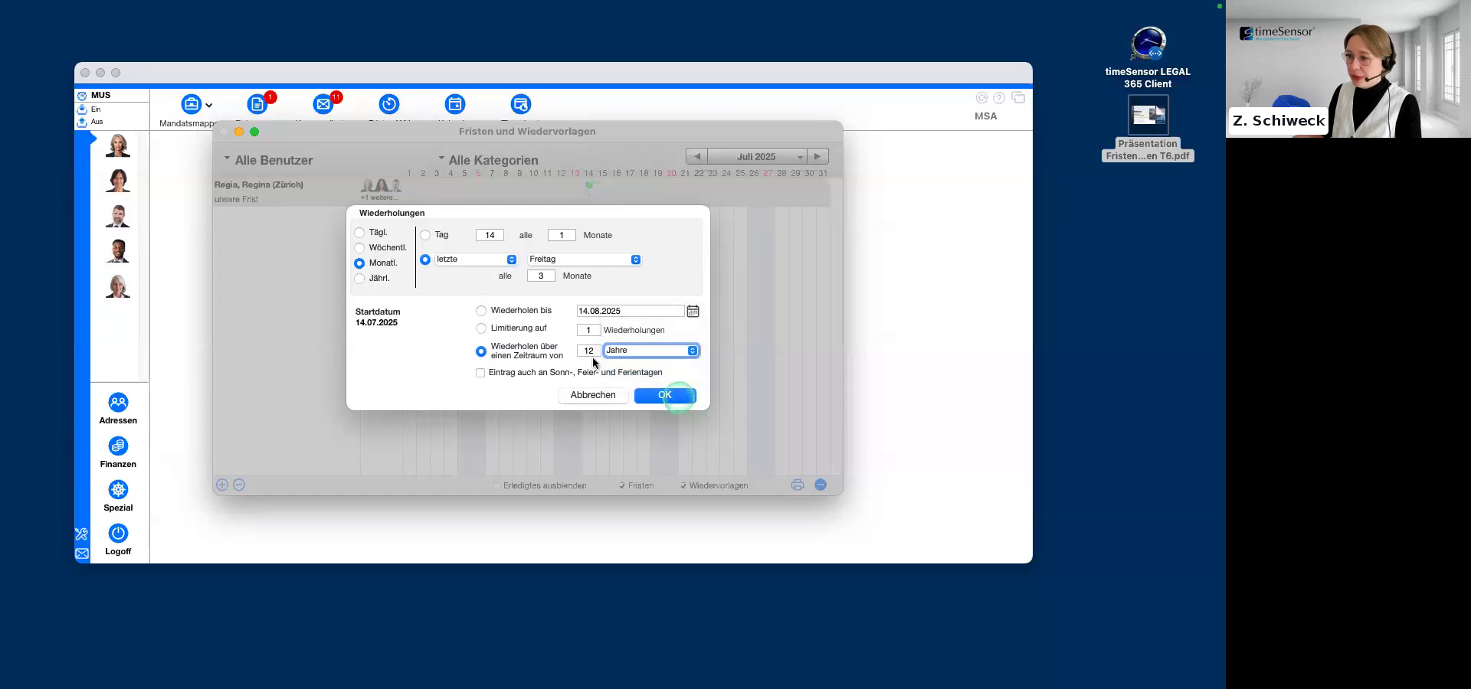
{"action": "double_click", "coordinate": [590, 351]}
{"action": "type", "text": "1"}
{"action": "left_click", "coordinate": [667, 290]}
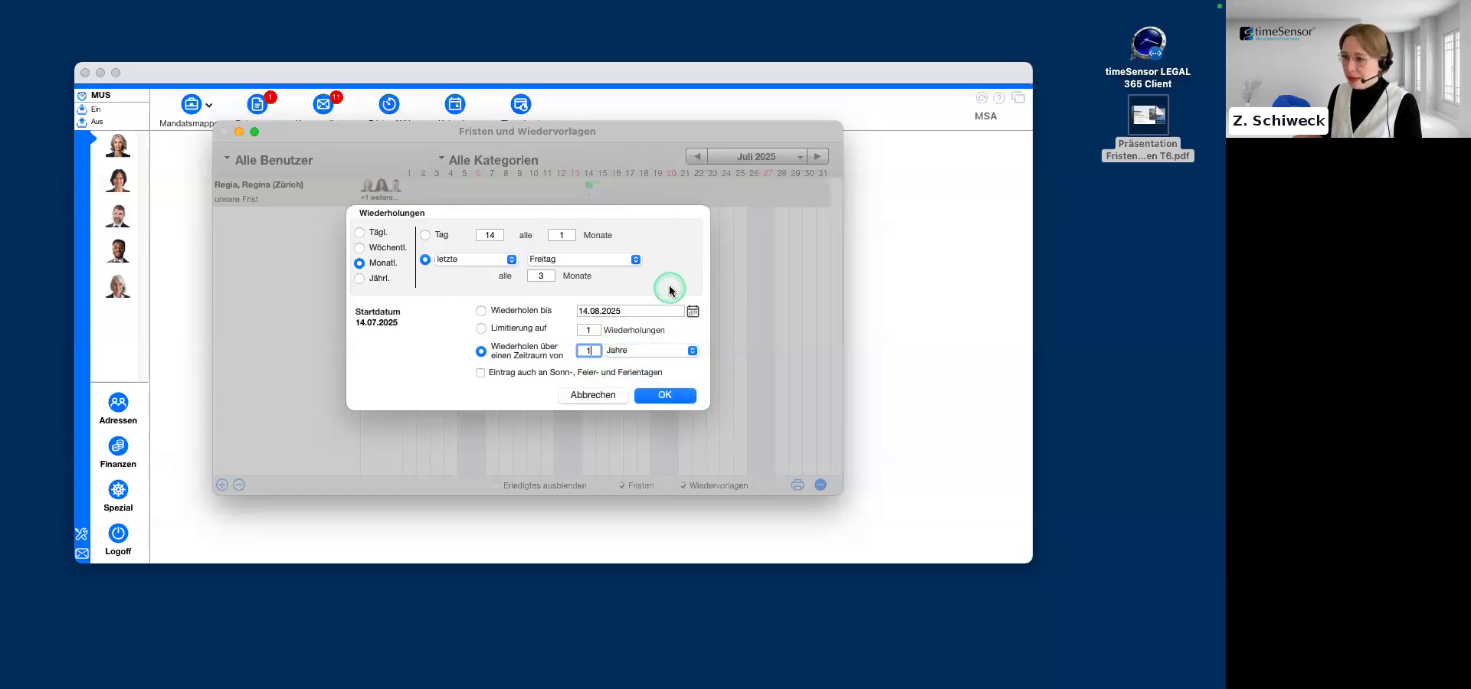
{"action": "left_click", "coordinate": [444, 370]}
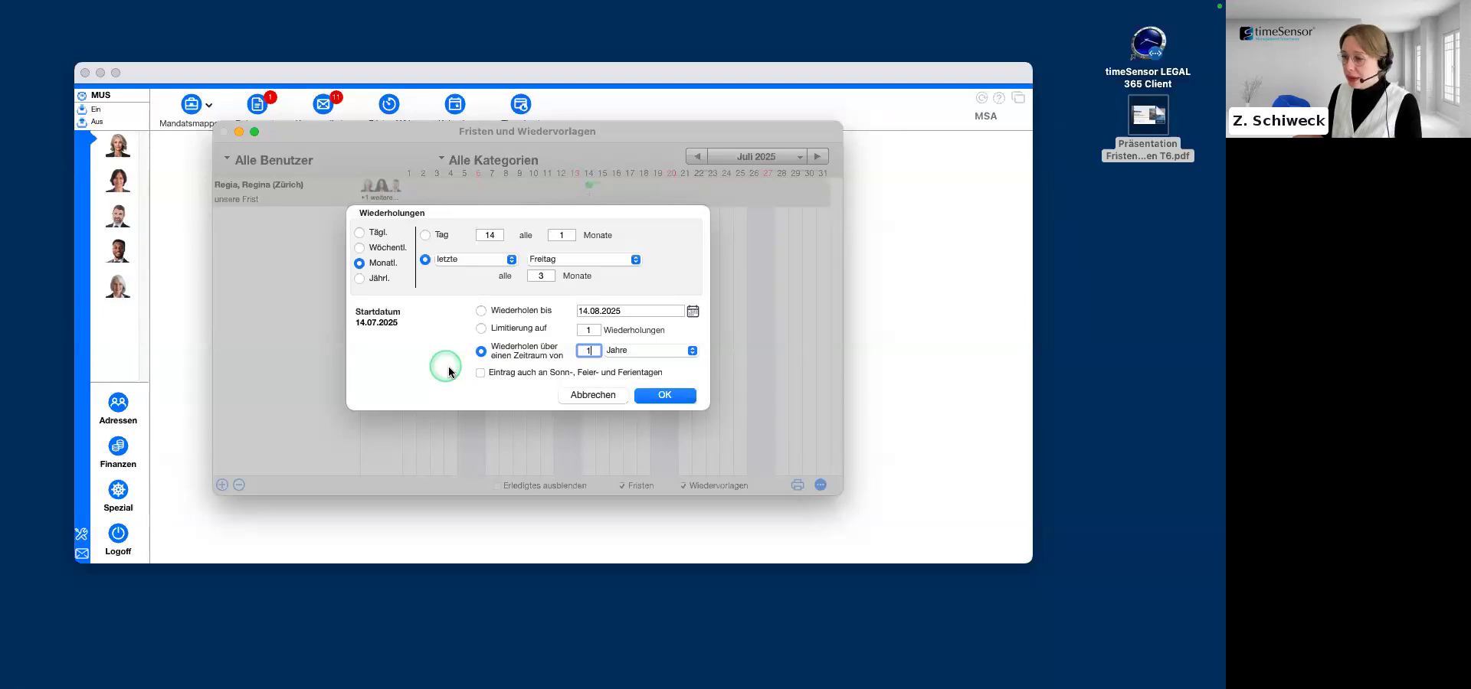
{"action": "left_click", "coordinate": [670, 395]}
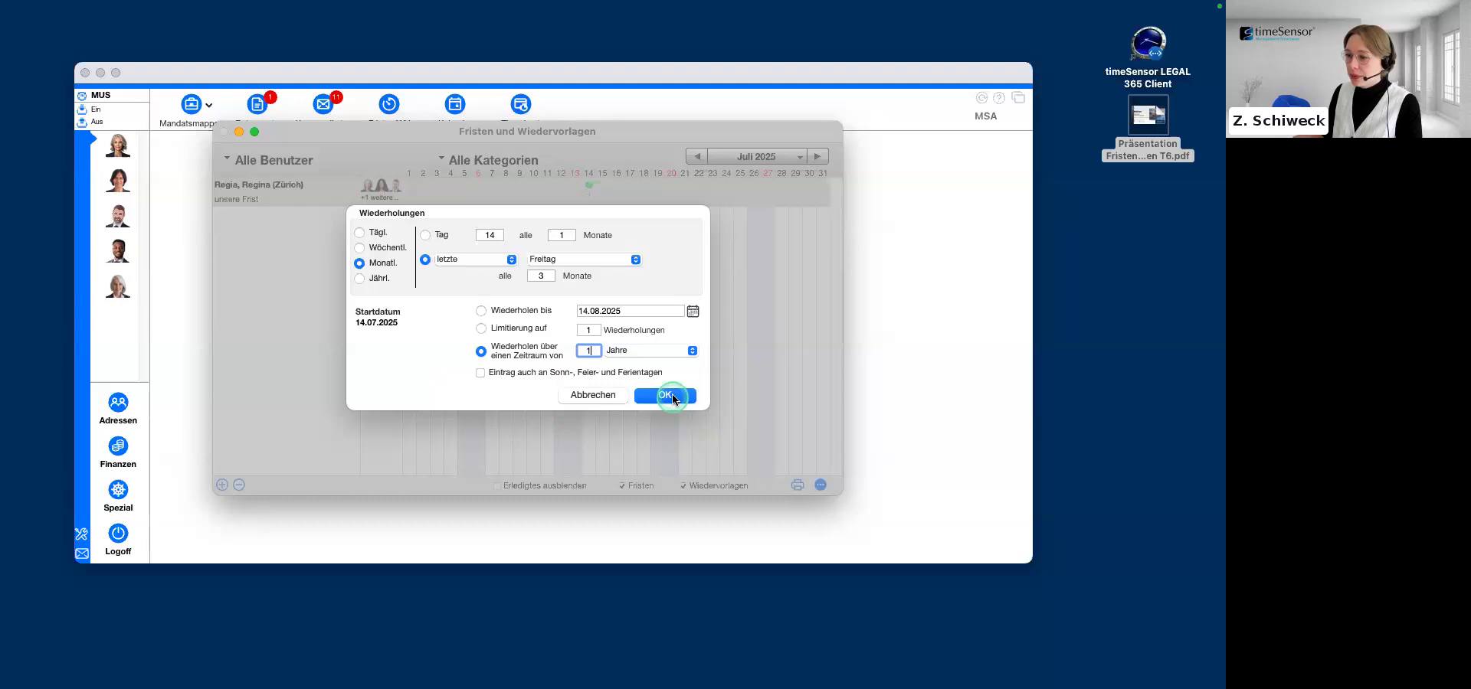
{"action": "left_click", "coordinate": [671, 395]}
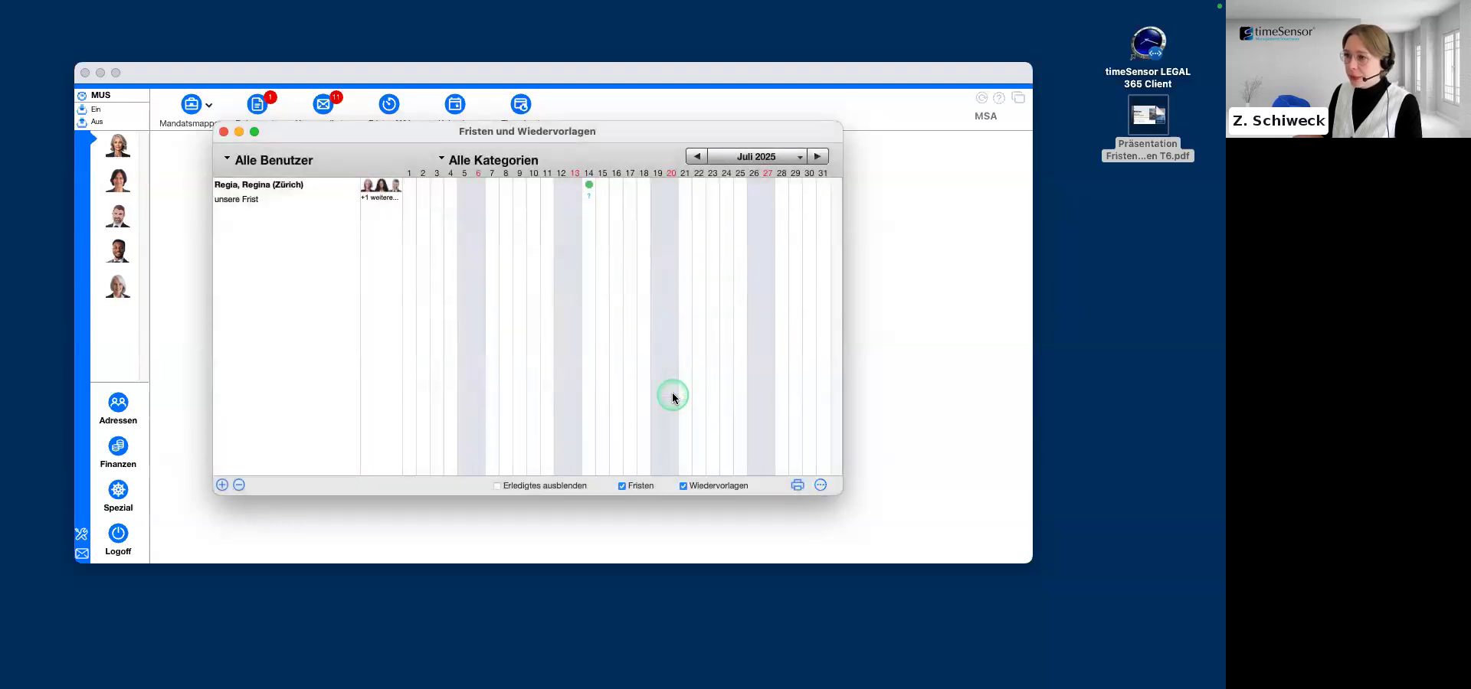
Step: Browse the overview forward to Oktober 2025 and select the duplicated Frist on the 31st
{"action": "left_click", "coordinate": [819, 157]}
{"action": "left_click", "coordinate": [819, 157]}
{"action": "left_click", "coordinate": [820, 157]}
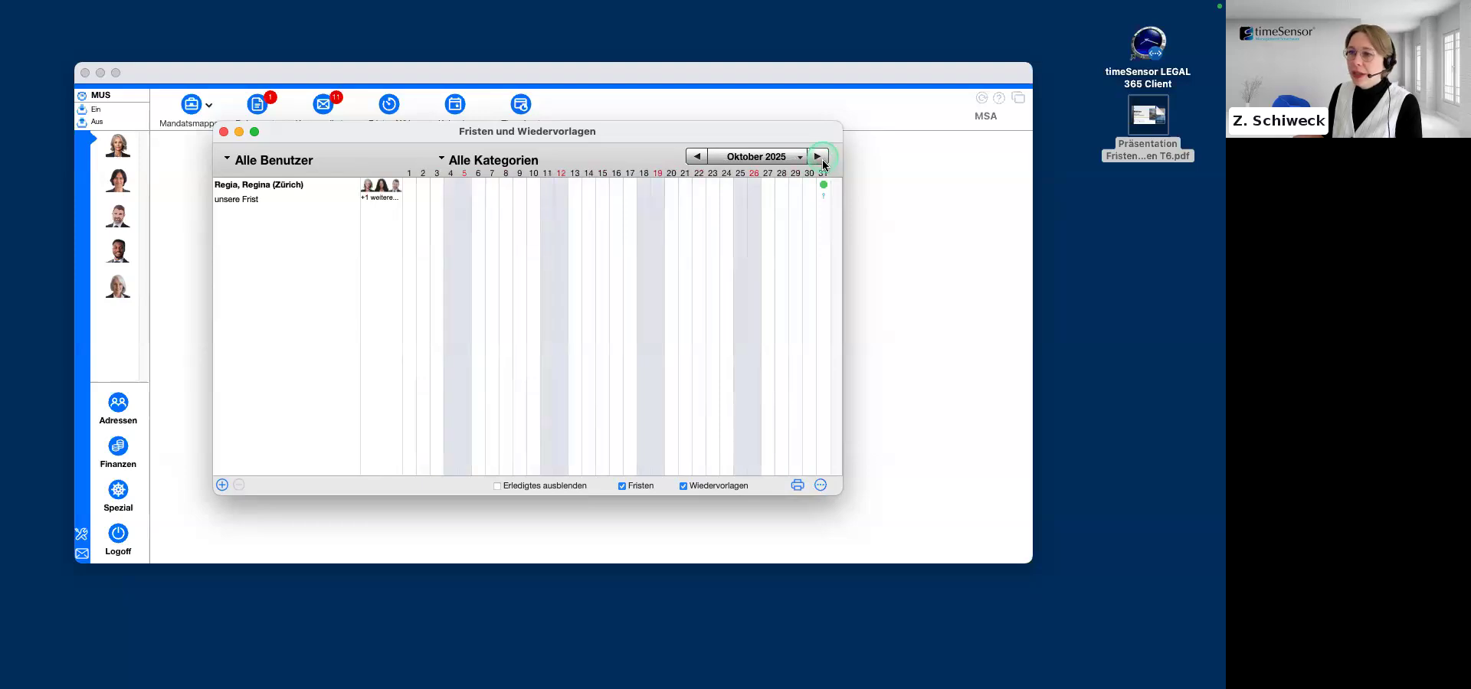
{"action": "left_click", "coordinate": [454, 191]}
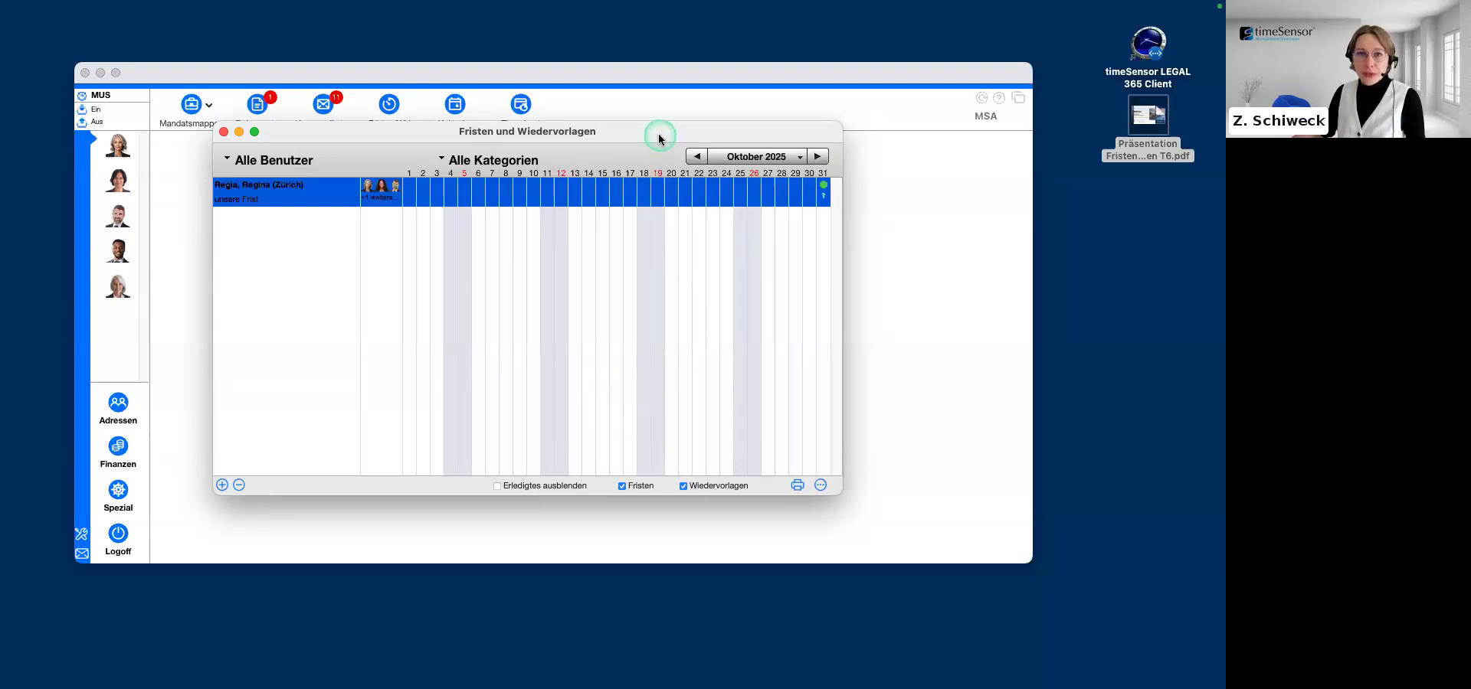
{"action": "left_click_drag", "start_coordinate": [659, 138], "coordinate": [658, 177]}
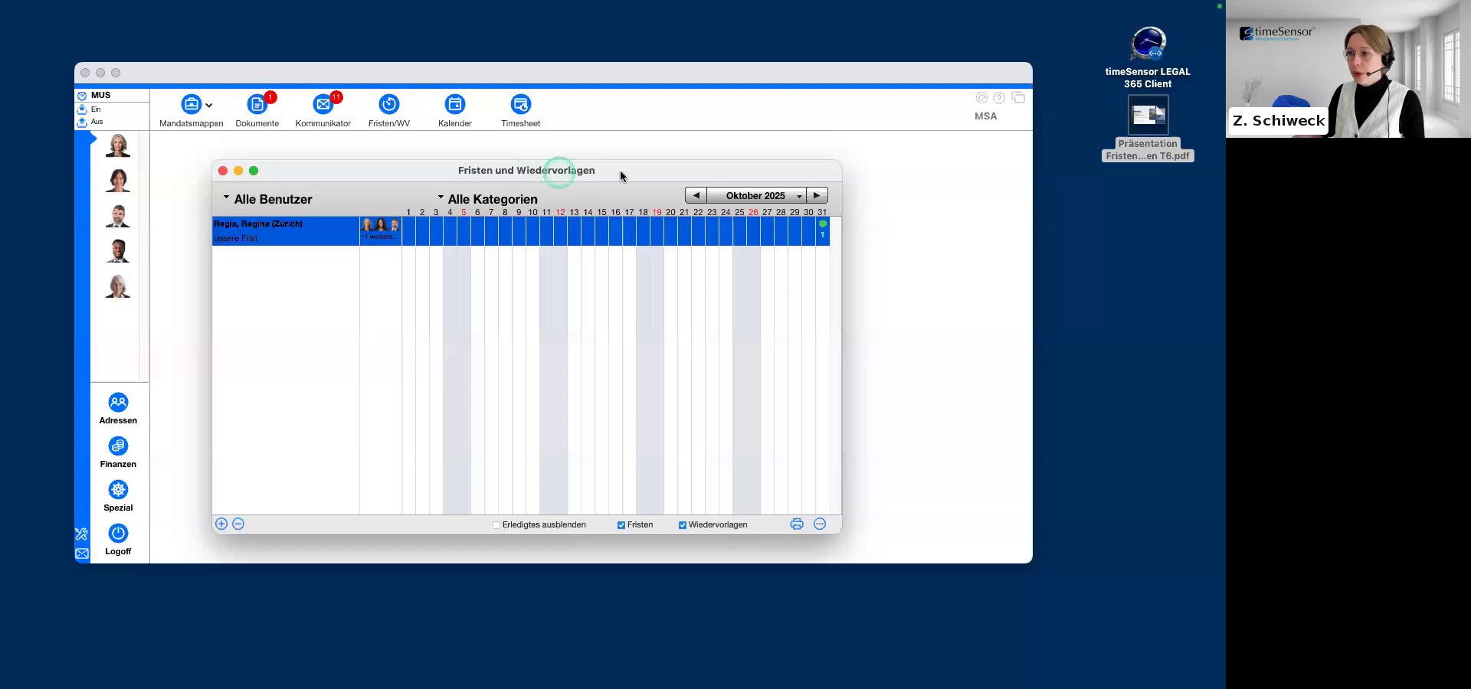
{"action": "left_click_drag", "start_coordinate": [619, 171], "coordinate": [622, 147]}
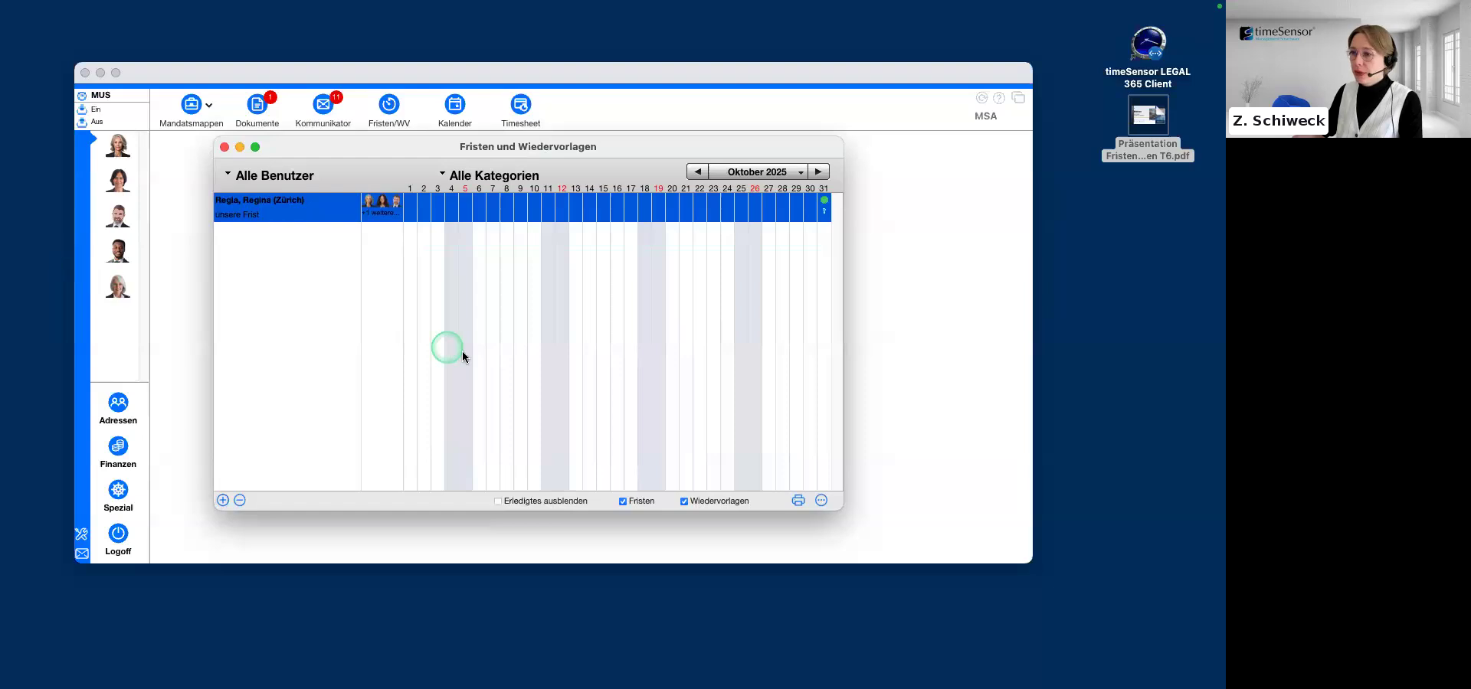
Step: Open the client's Dossier from the selected Frist and display its Mandate
{"action": "left_click", "coordinate": [822, 502]}
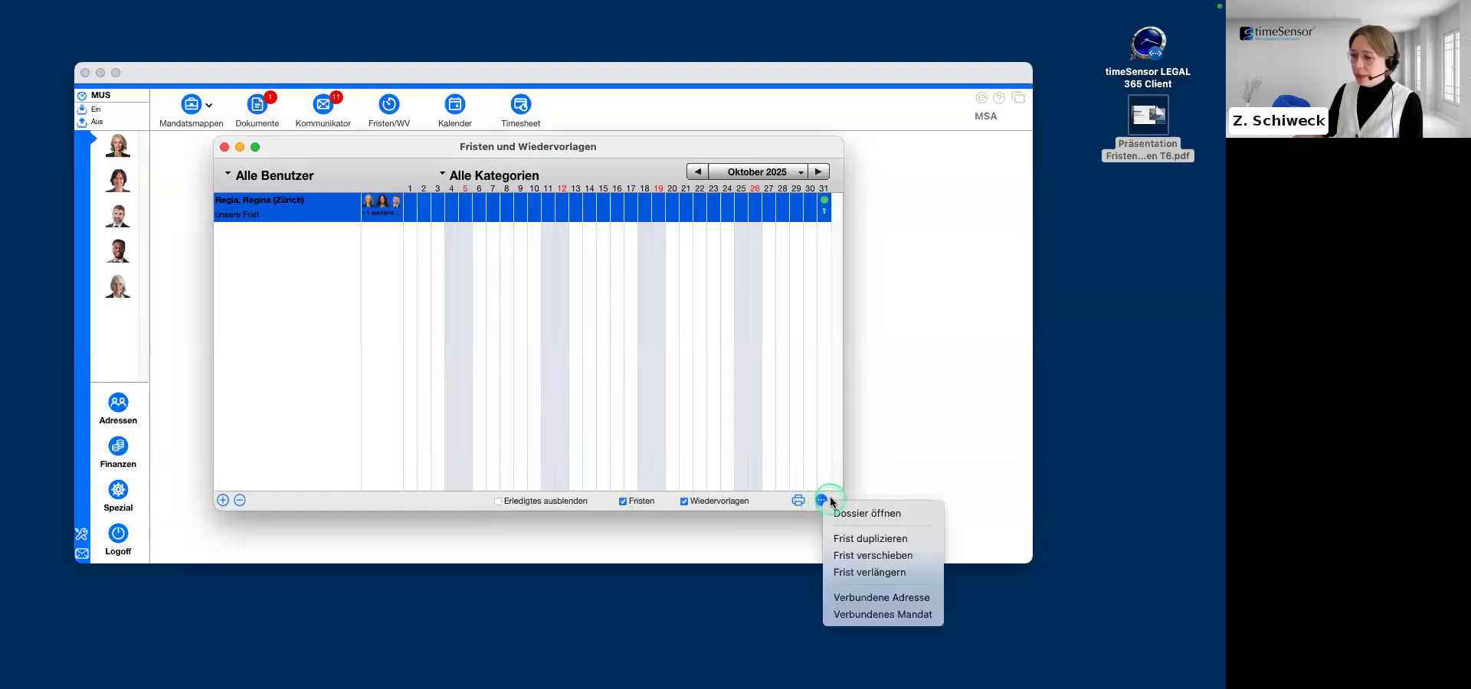
{"action": "left_click", "coordinate": [914, 518]}
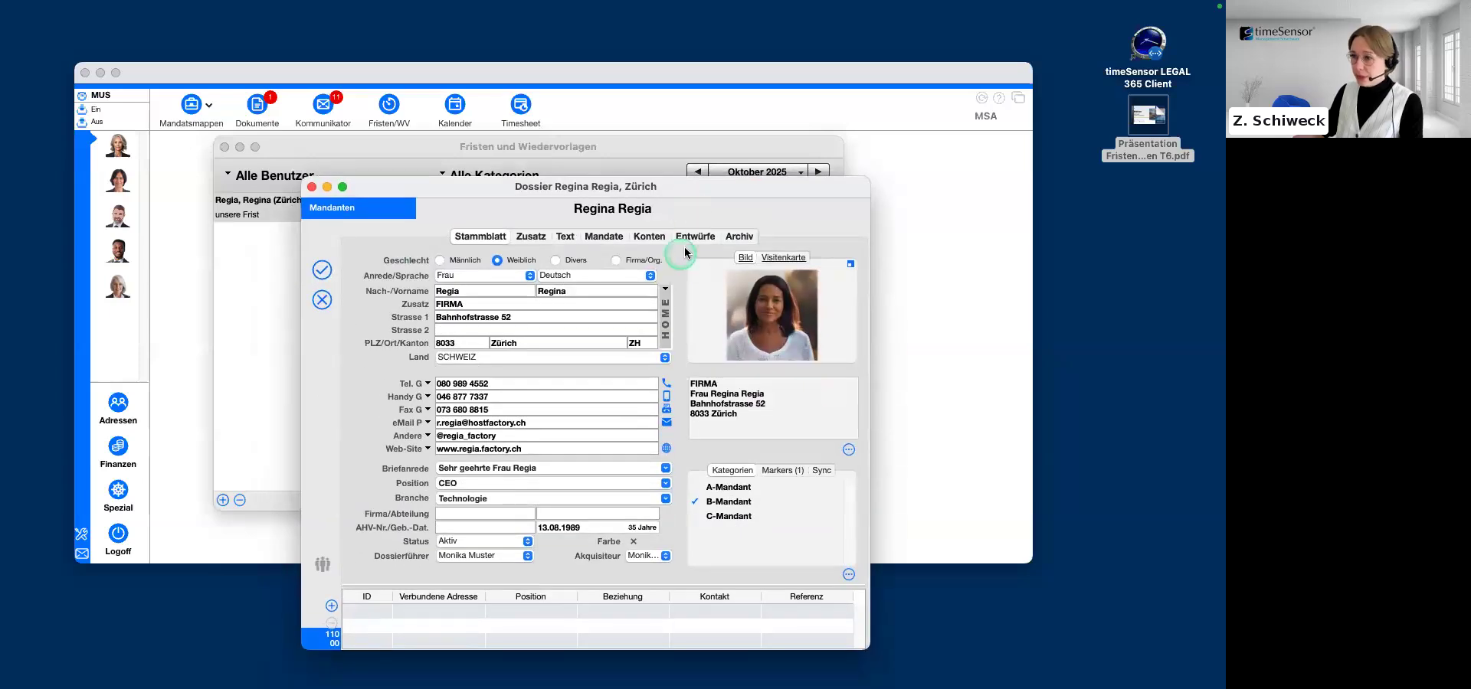
{"action": "left_click", "coordinate": [596, 236]}
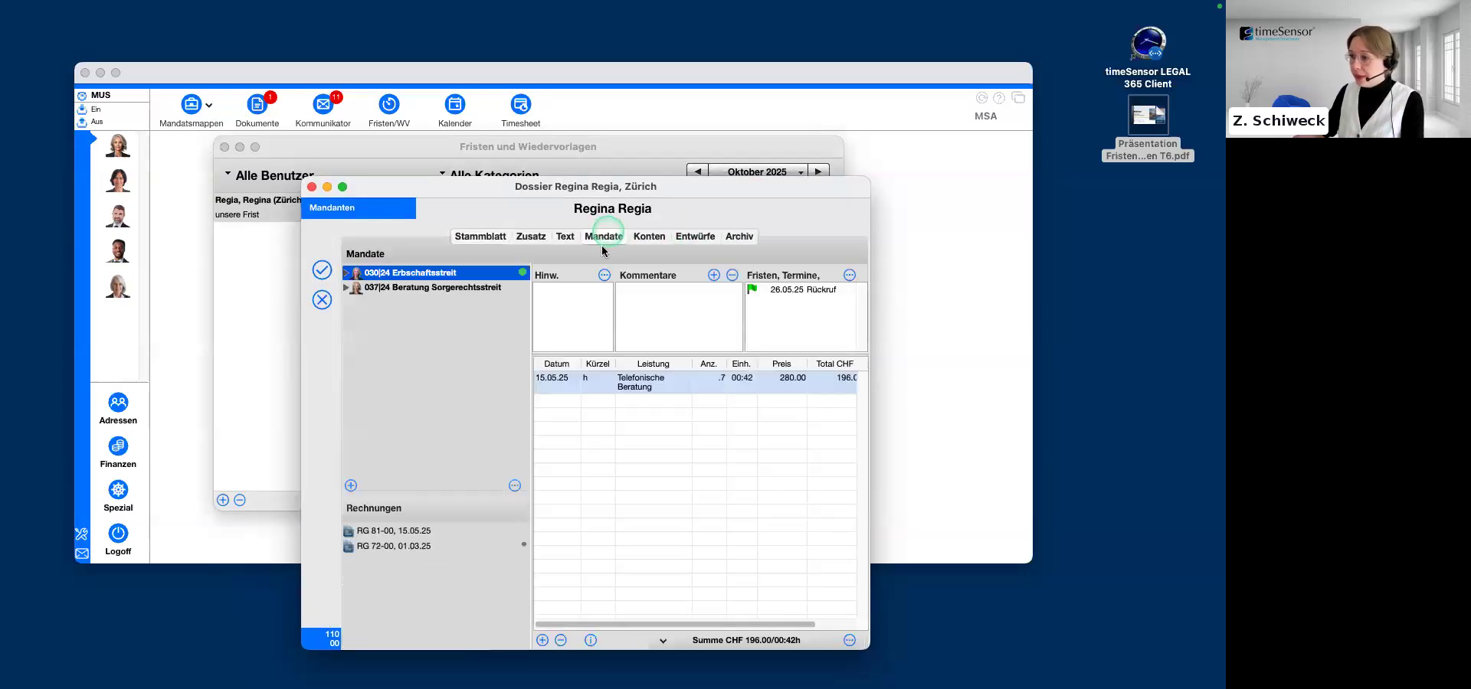
Step: Examine the Fristen and Termine of the Beratung Sorgerechtsstreit and Erbschaftsstreit mandates, and close the Dossier without saving
{"action": "left_click", "coordinate": [418, 253]}
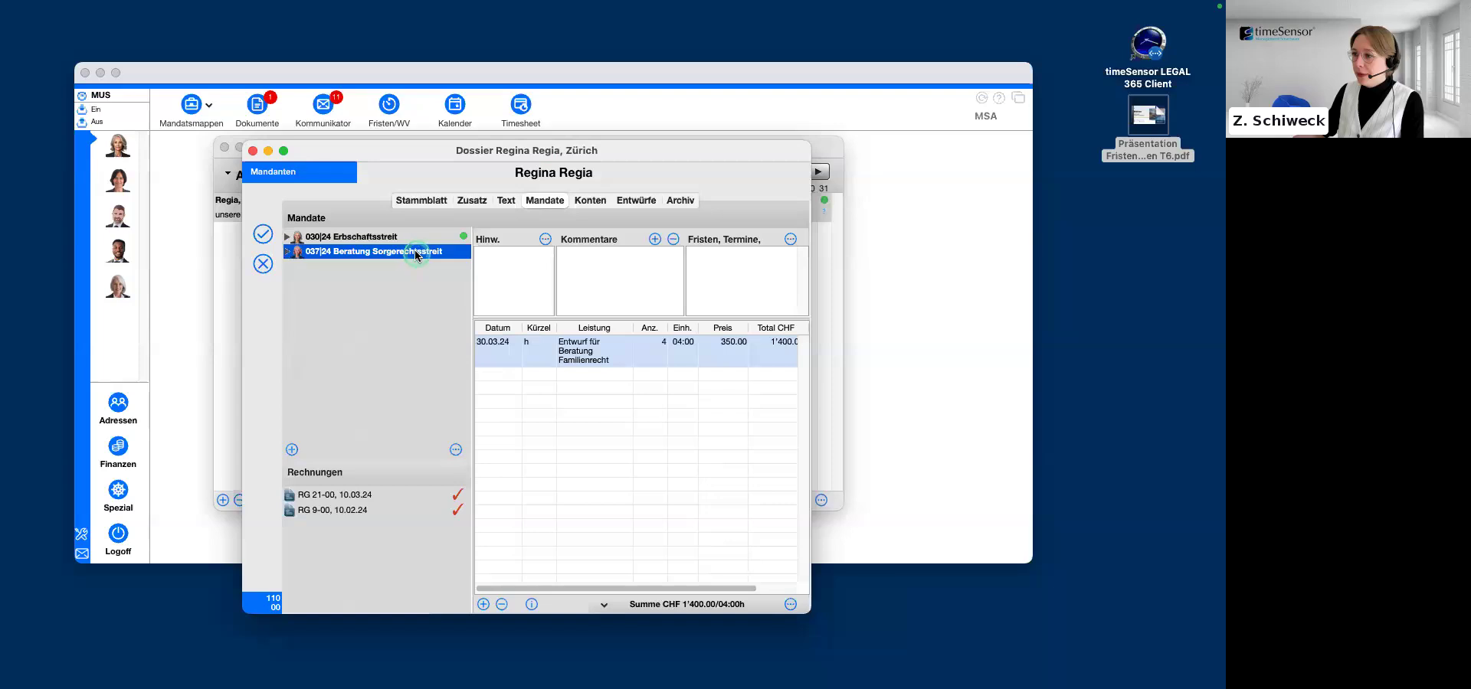
{"action": "left_click_drag", "start_coordinate": [810, 612], "coordinate": [870, 625]}
{"action": "left_click", "coordinate": [364, 238]}
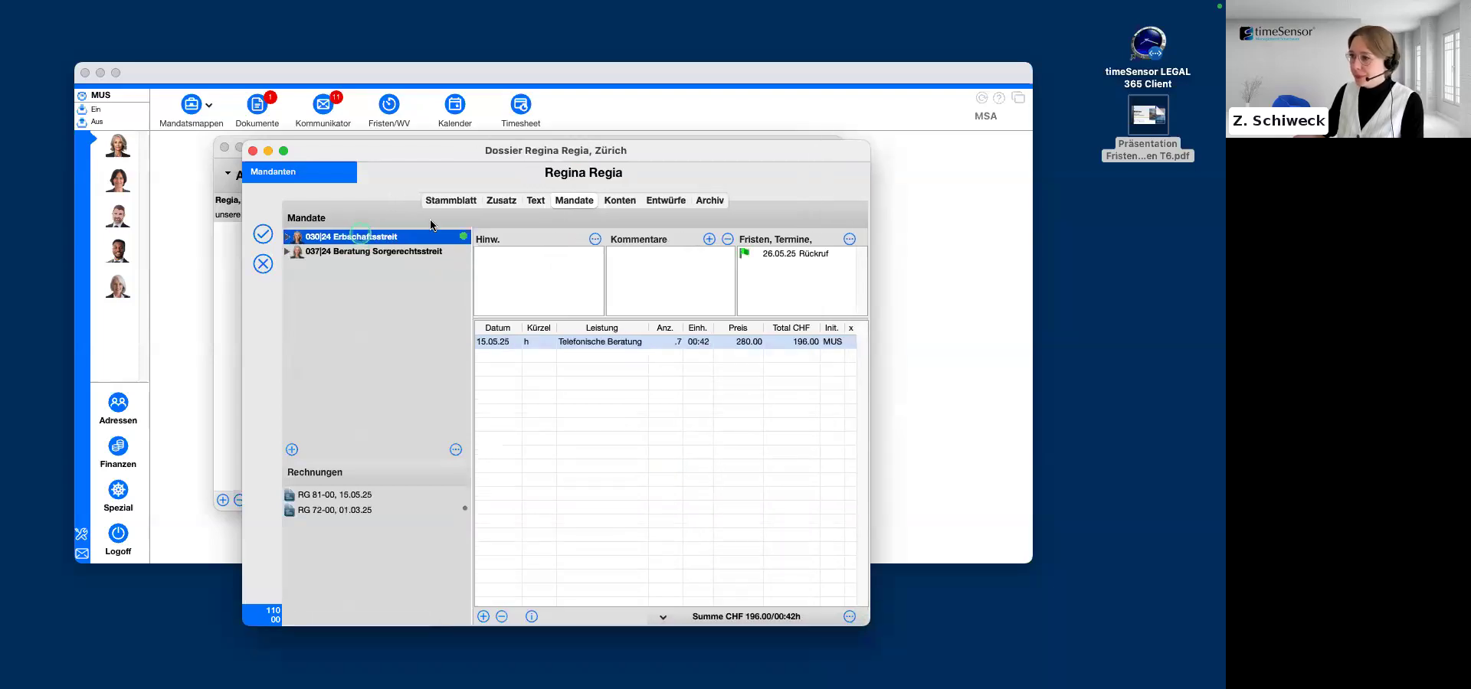
{"action": "left_click_drag", "start_coordinate": [633, 164], "coordinate": [721, 184]}
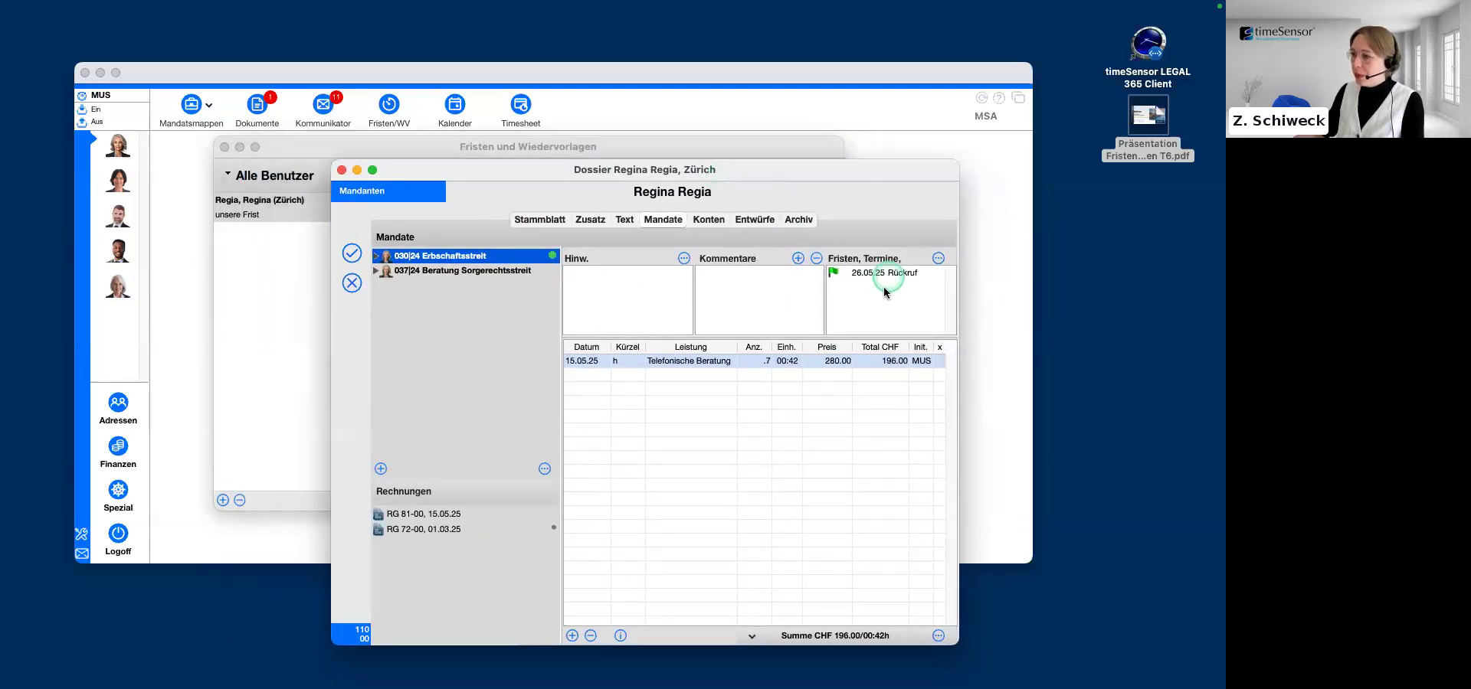
{"action": "left_click", "coordinate": [881, 273]}
{"action": "left_click", "coordinate": [809, 406]}
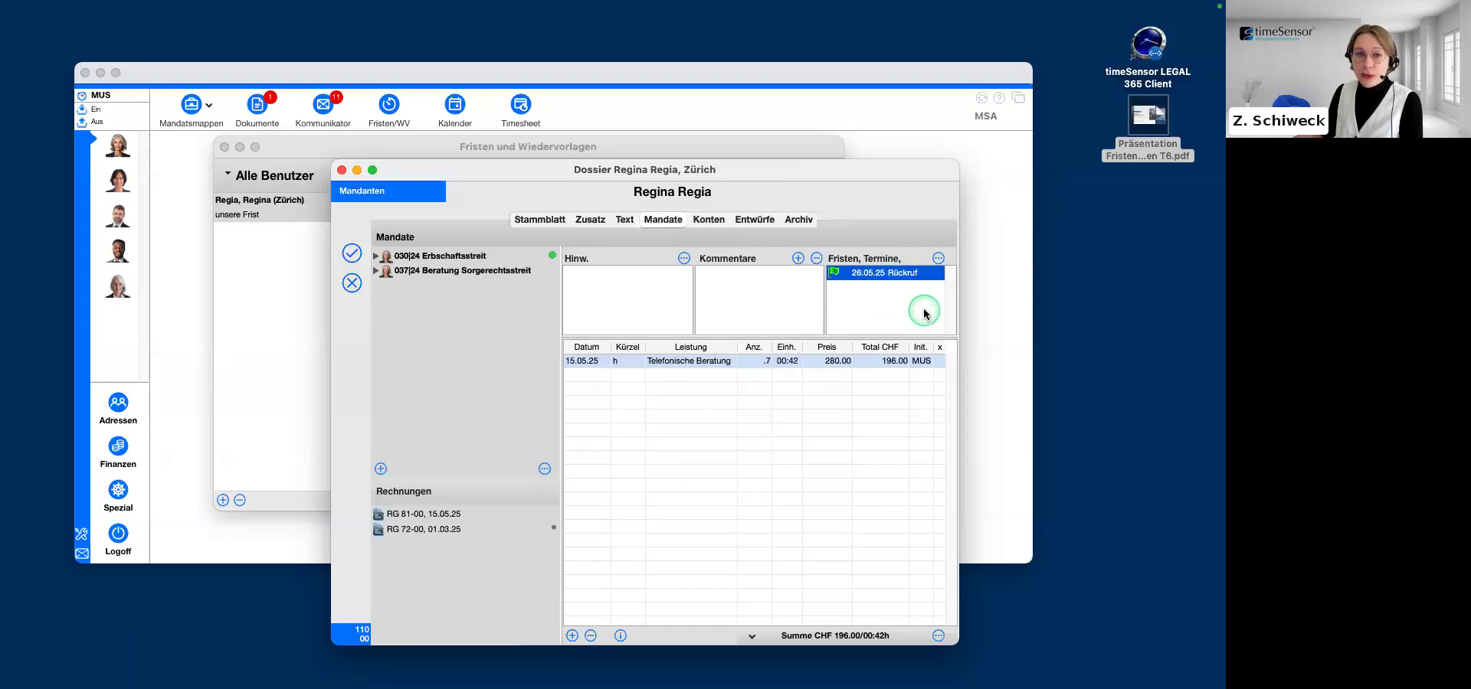
{"action": "left_click", "coordinate": [351, 283]}
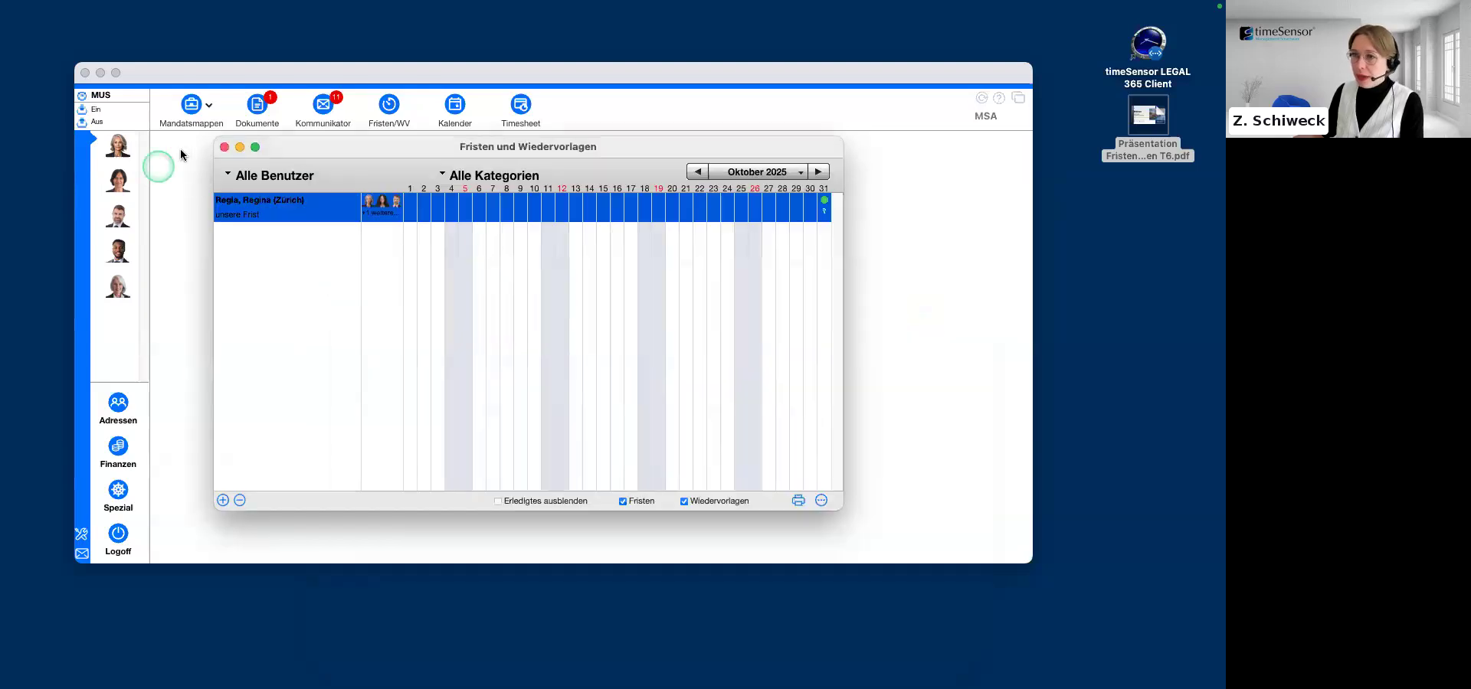
Step: Close the Fristen overview, open the Mandatsmappe of the Scheidung mandate listed directly below OETKER AG to view its Fristen area, and close it
{"action": "left_click", "coordinate": [224, 146]}
{"action": "left_click", "coordinate": [193, 105]}
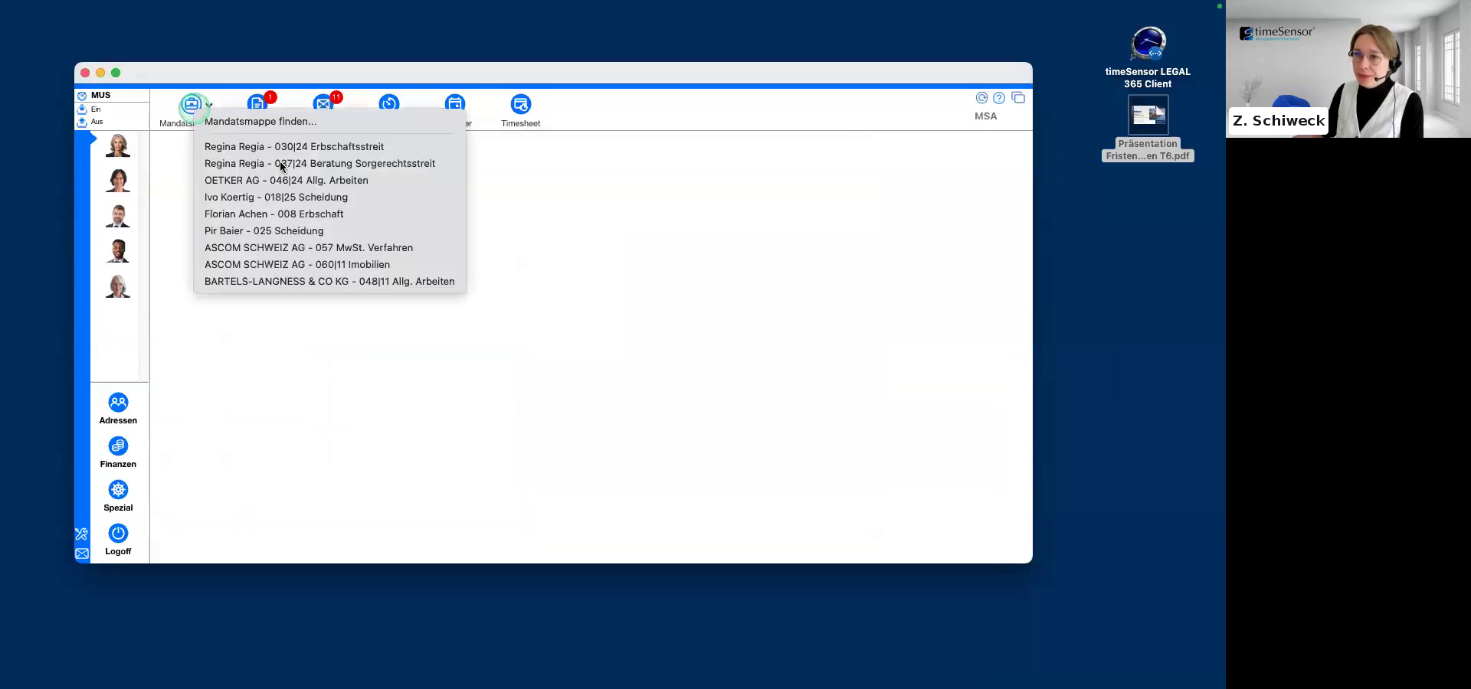
{"action": "left_click", "coordinate": [276, 201]}
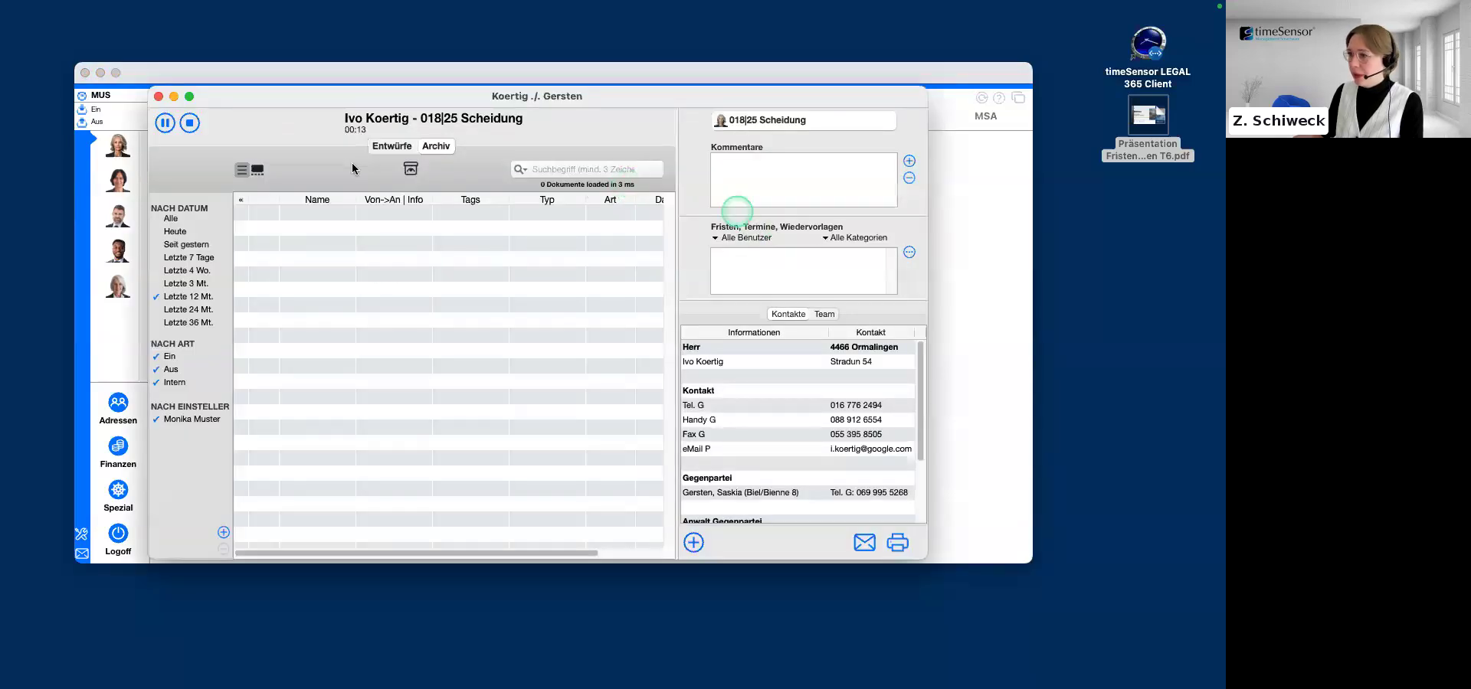
{"action": "left_click", "coordinate": [159, 96]}
Step: Reopen the Fristen and Wiedervorlagen overview and browse the months around April 2025, ending at Juni 2025
{"action": "left_click", "coordinate": [386, 107]}
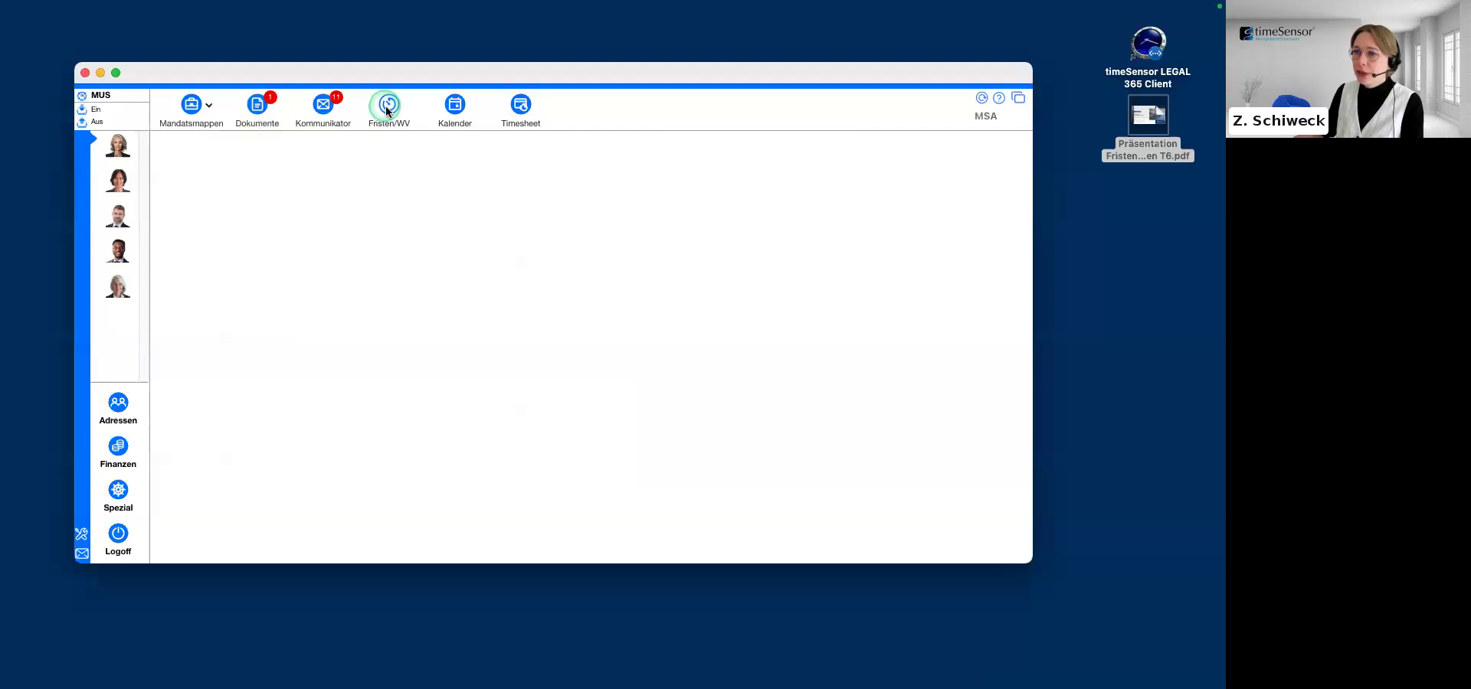
{"action": "left_click", "coordinate": [697, 173]}
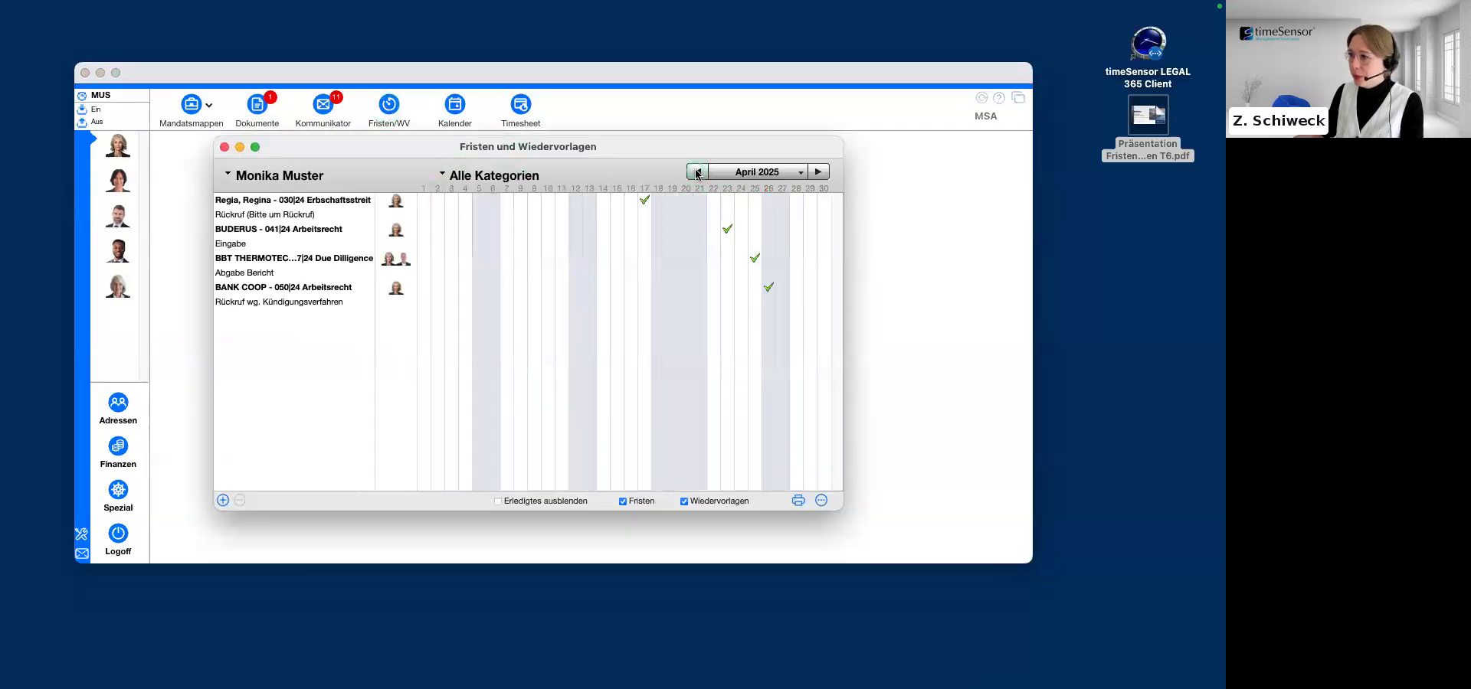
{"action": "left_click", "coordinate": [697, 172]}
{"action": "left_click", "coordinate": [818, 172]}
{"action": "left_click", "coordinate": [720, 244]}
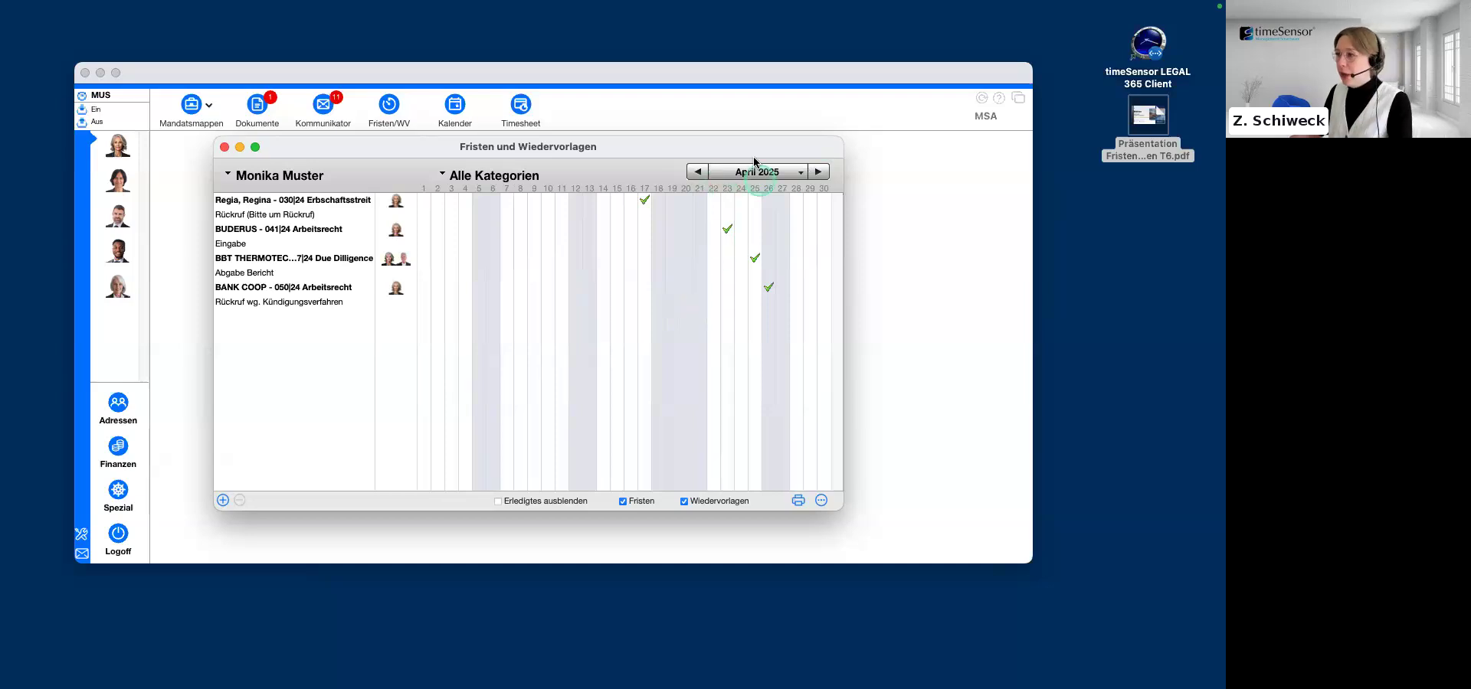
{"action": "left_click", "coordinate": [818, 174]}
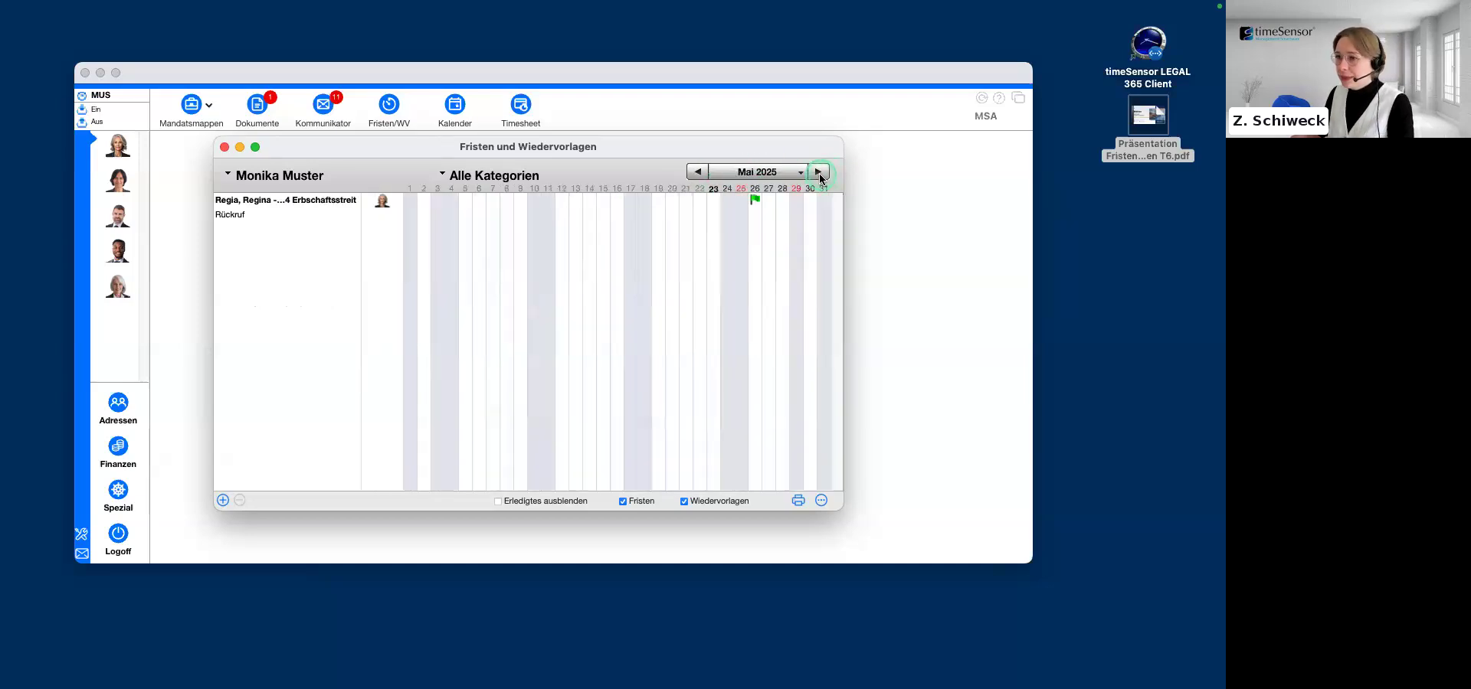
{"action": "left_click", "coordinate": [819, 173]}
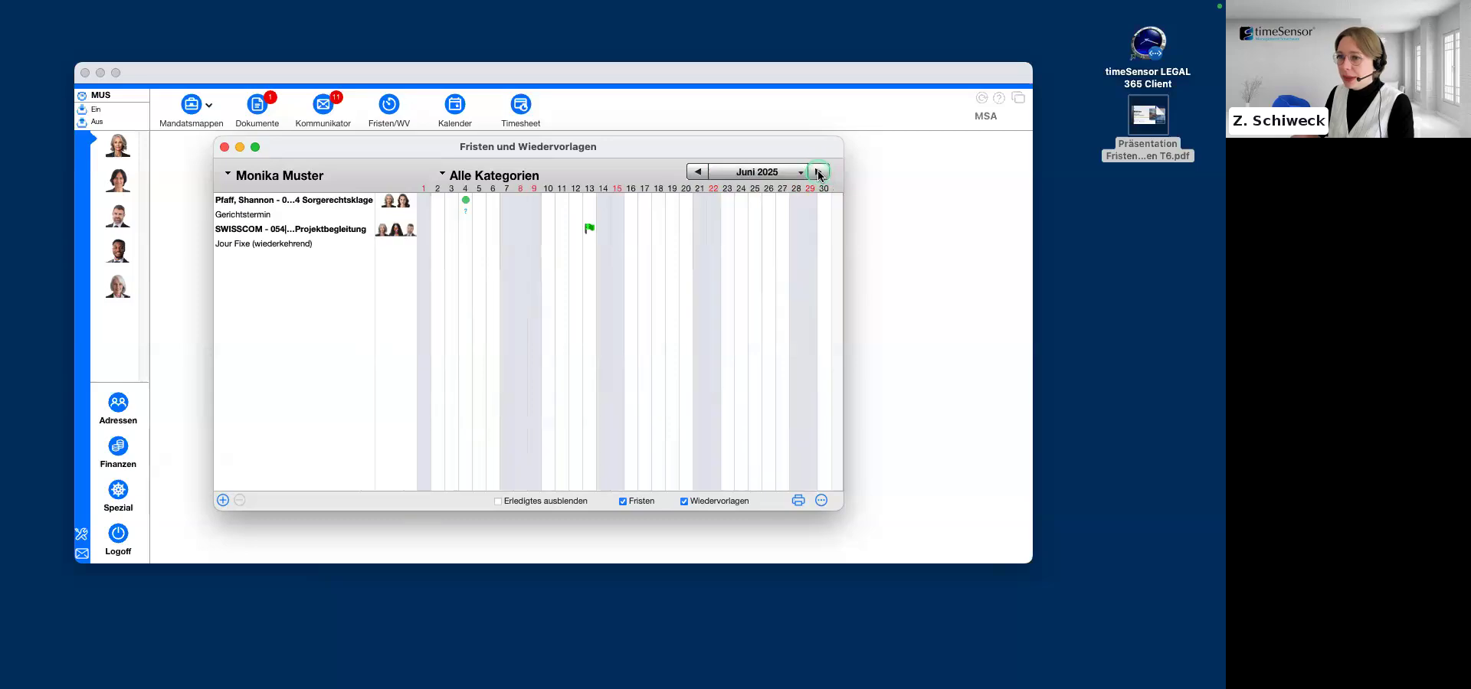
Step: Open the Mandatsmappe from the Sorgerechtsklage Gerichtstermin, select the Gerichtstermin entry there, and close the Mandatsmappe
{"action": "left_click", "coordinate": [282, 204]}
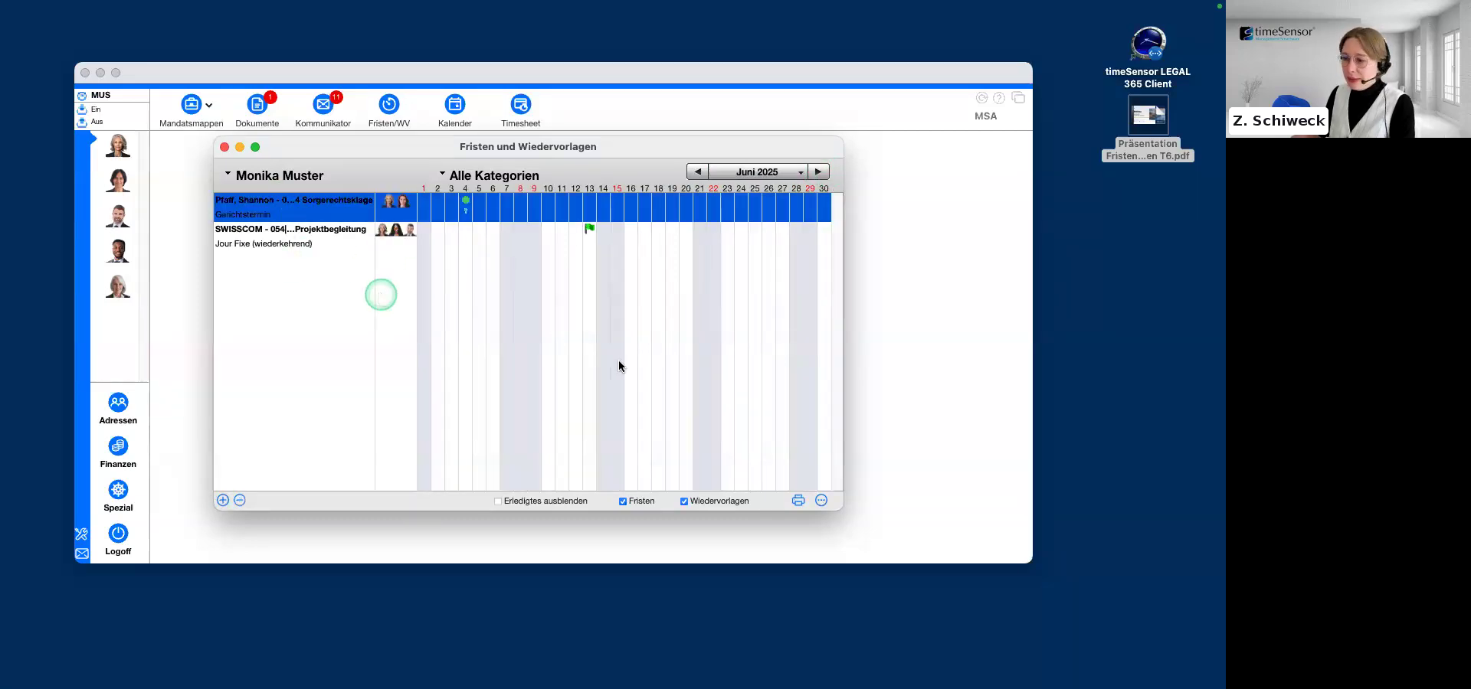
{"action": "left_click", "coordinate": [822, 501]}
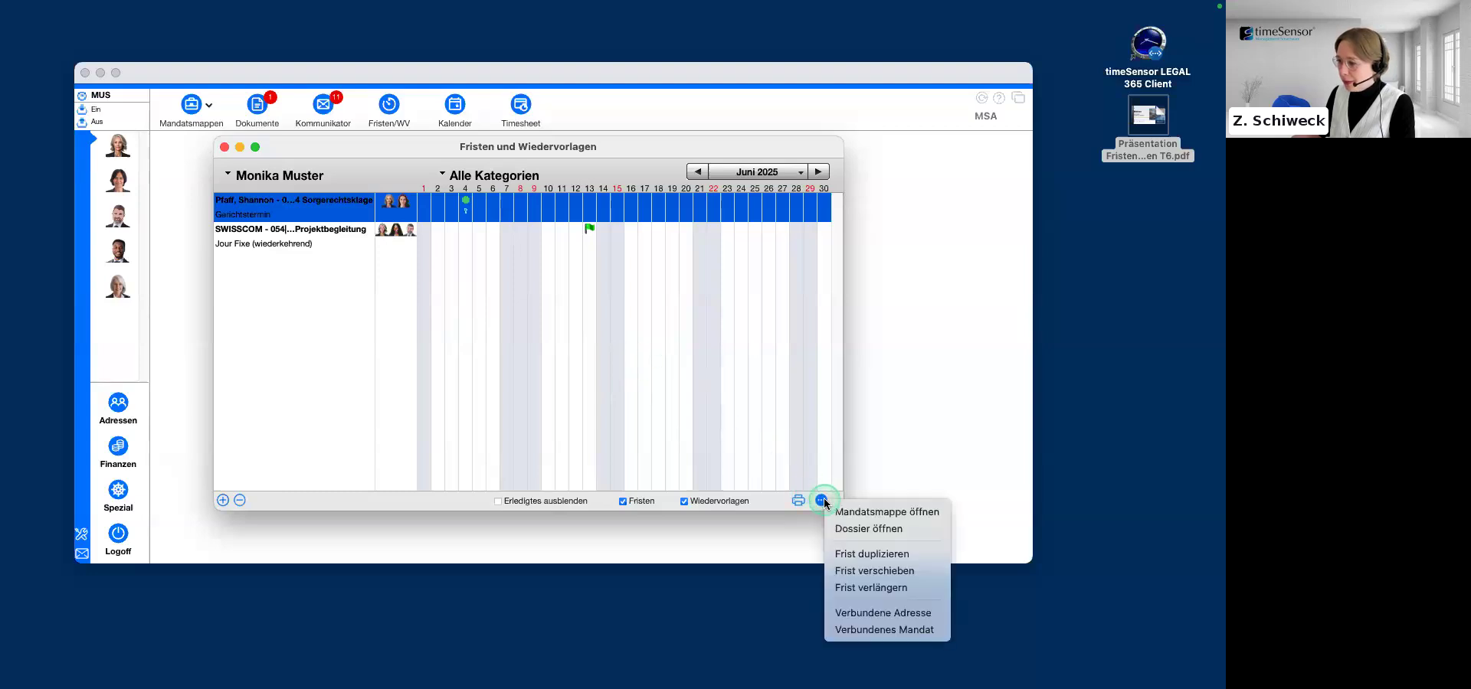
{"action": "left_click", "coordinate": [941, 512]}
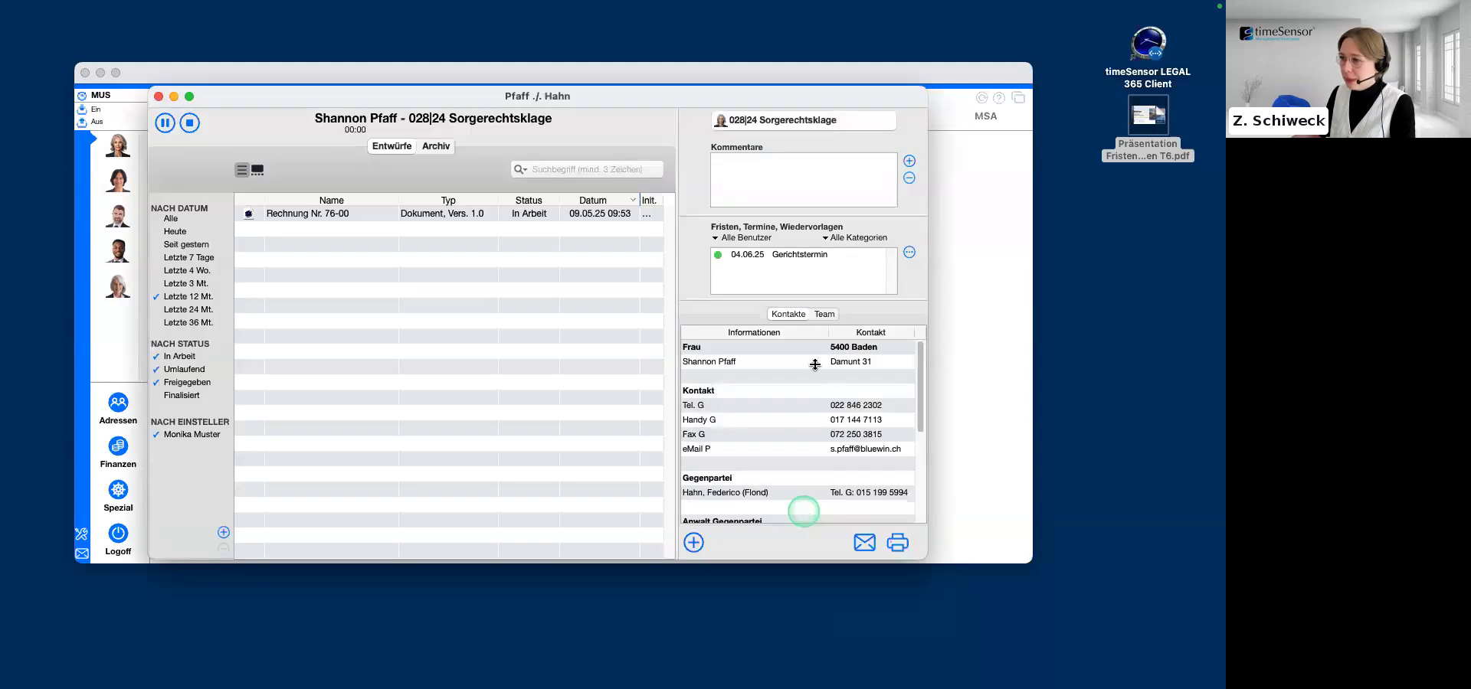
{"action": "left_click", "coordinate": [827, 256]}
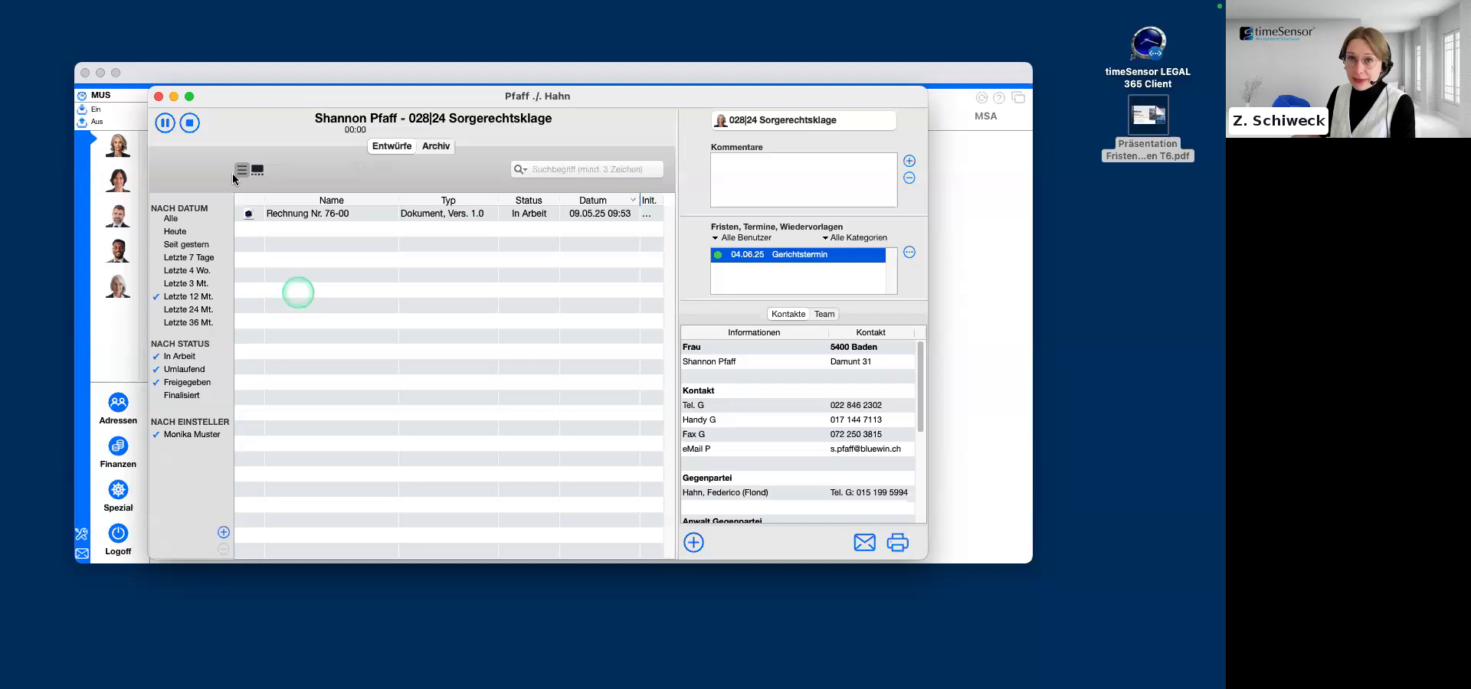
{"action": "left_click", "coordinate": [158, 96]}
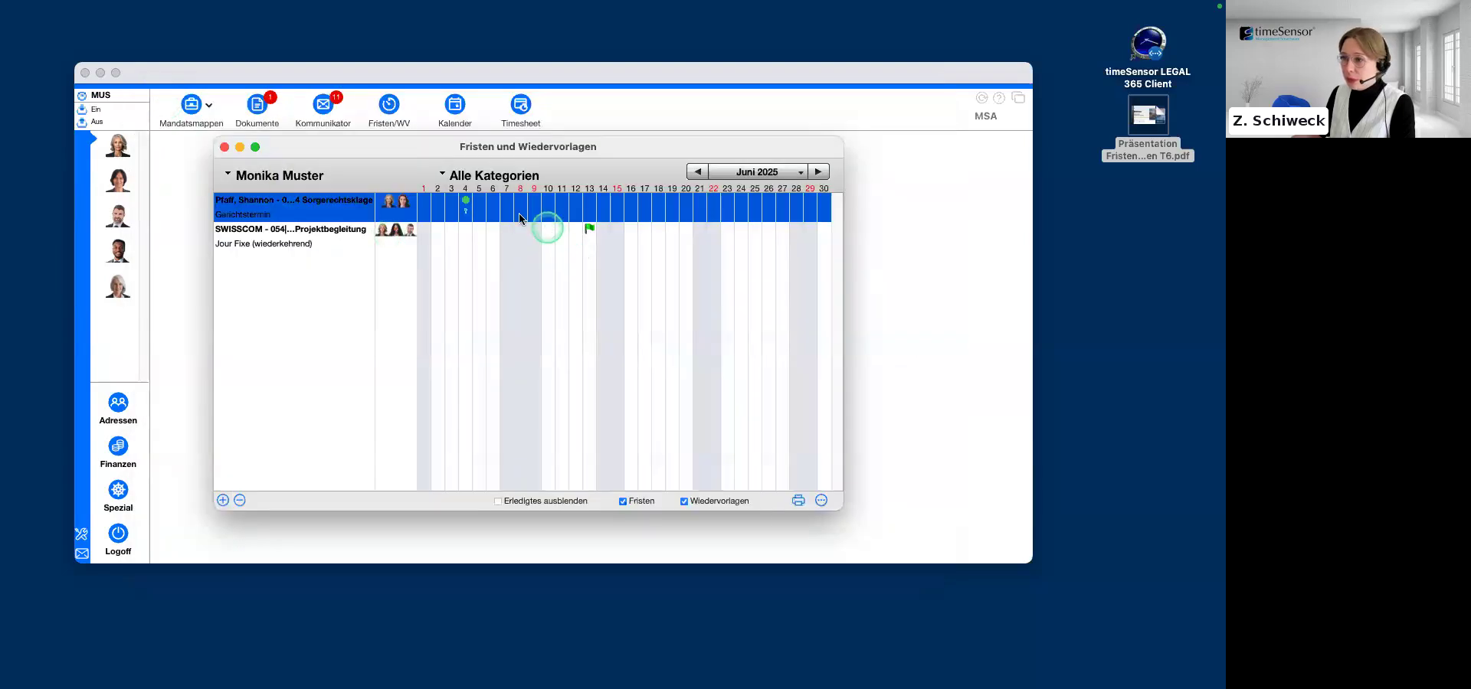
Step: Open the client's Dossier from the Gerichtstermin, inspect the options for Fristen and Termine under Mandate, and close the Dossier with saving
{"action": "left_click", "coordinate": [820, 502]}
{"action": "left_click", "coordinate": [870, 536]}
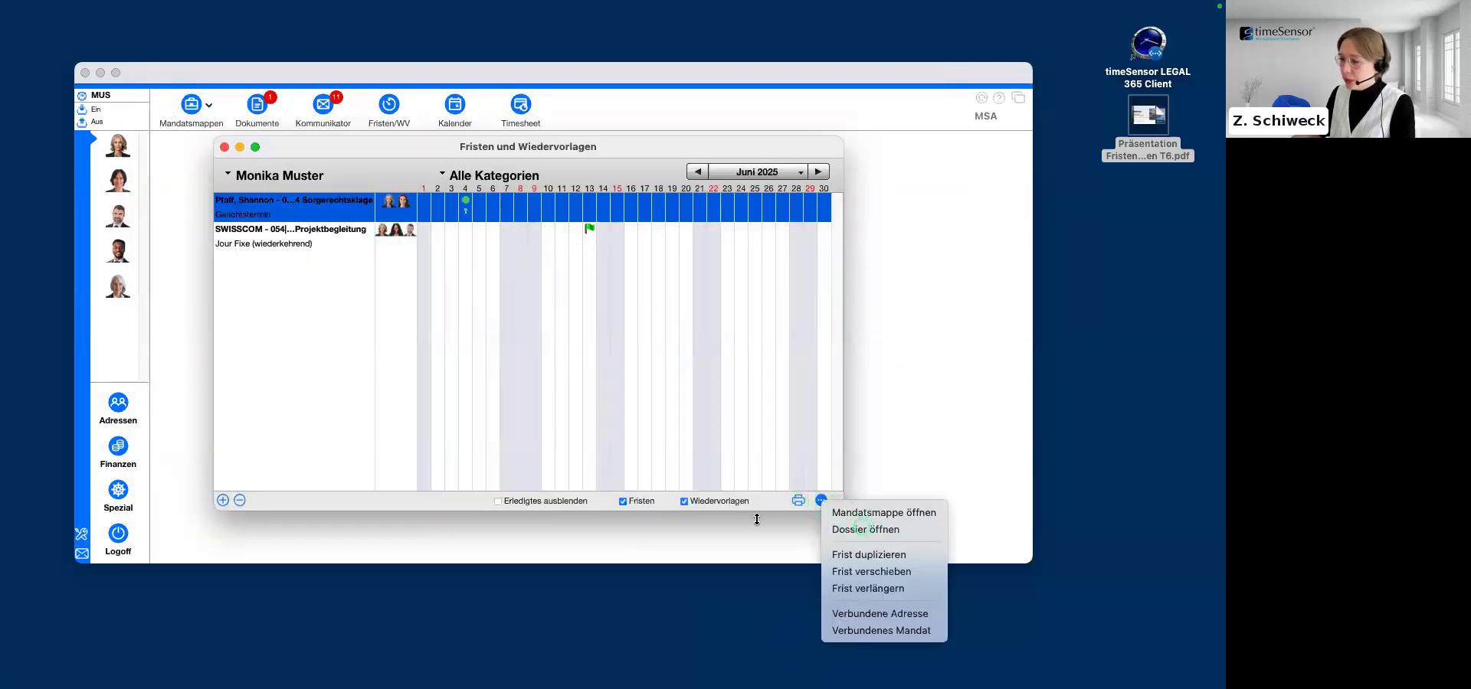
{"action": "left_click", "coordinate": [663, 220]}
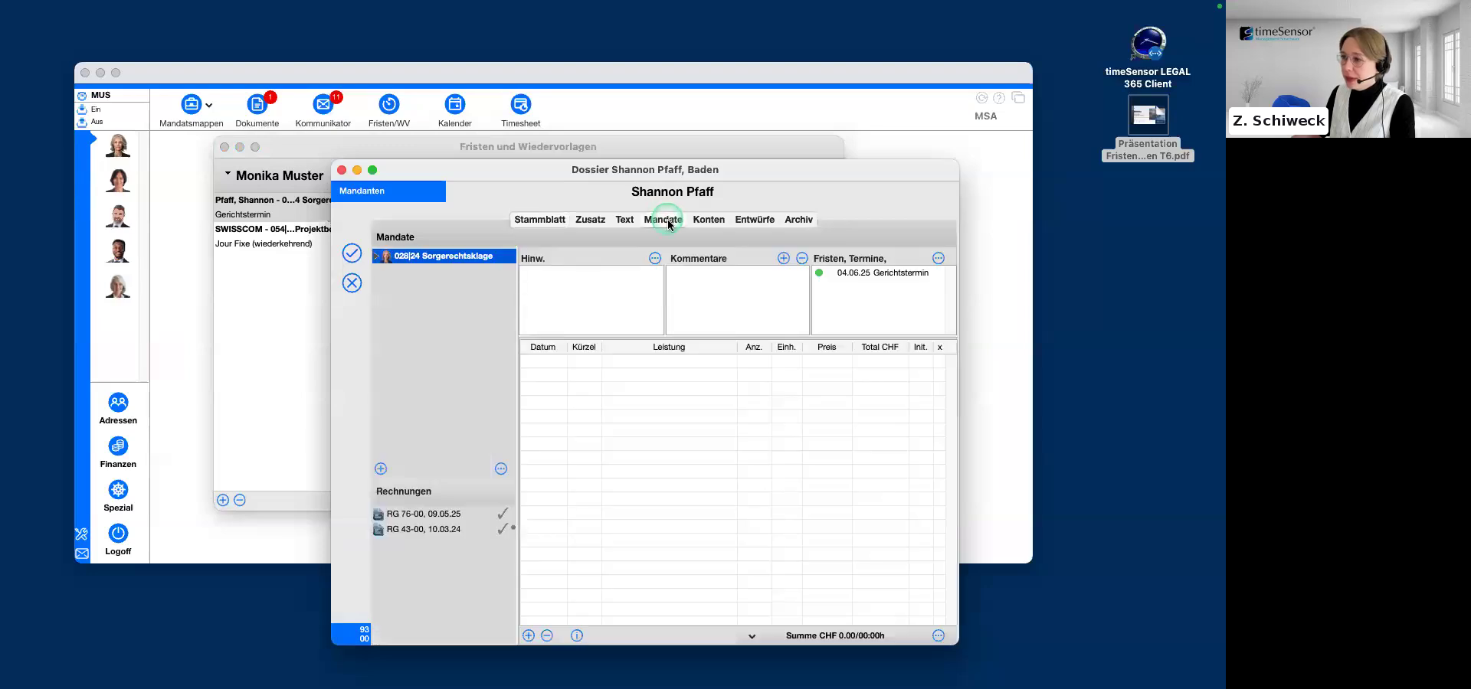
{"action": "left_click", "coordinate": [938, 258]}
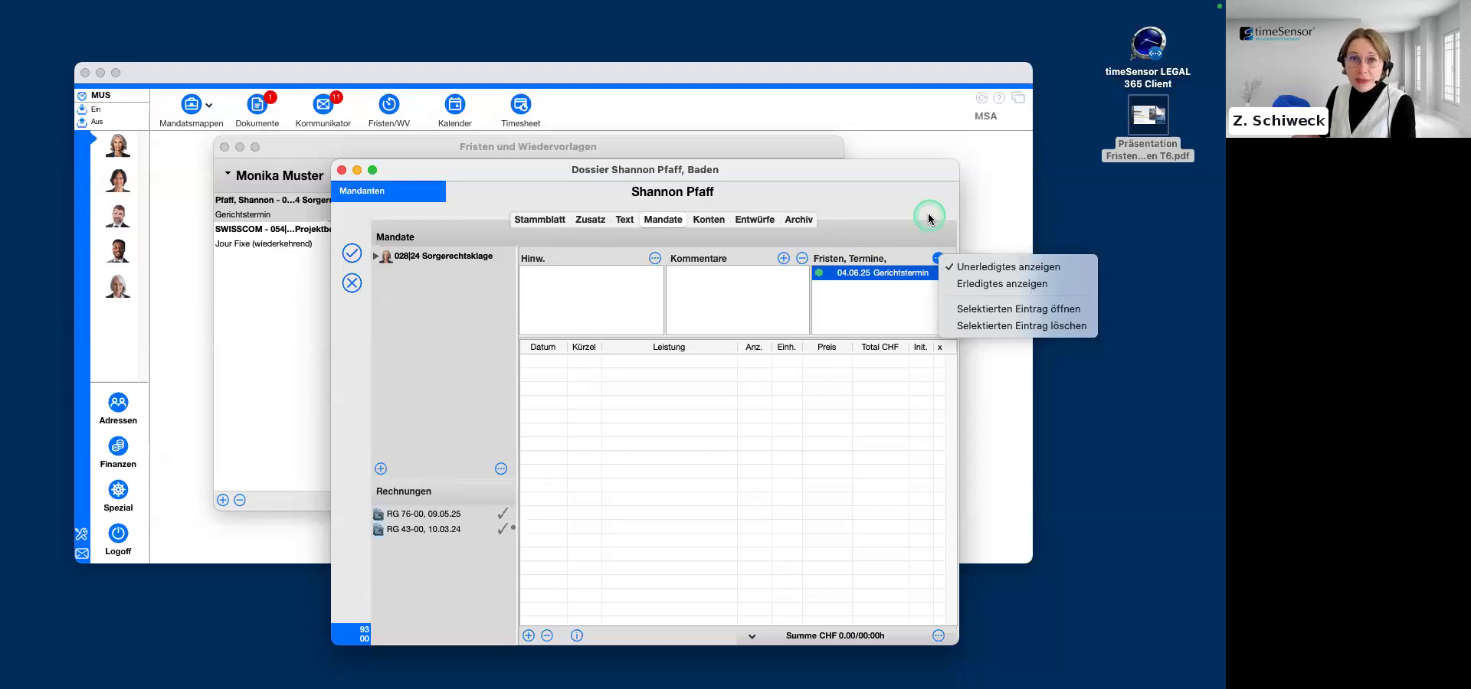
{"action": "left_click_drag", "start_coordinate": [636, 173], "coordinate": [648, 212]}
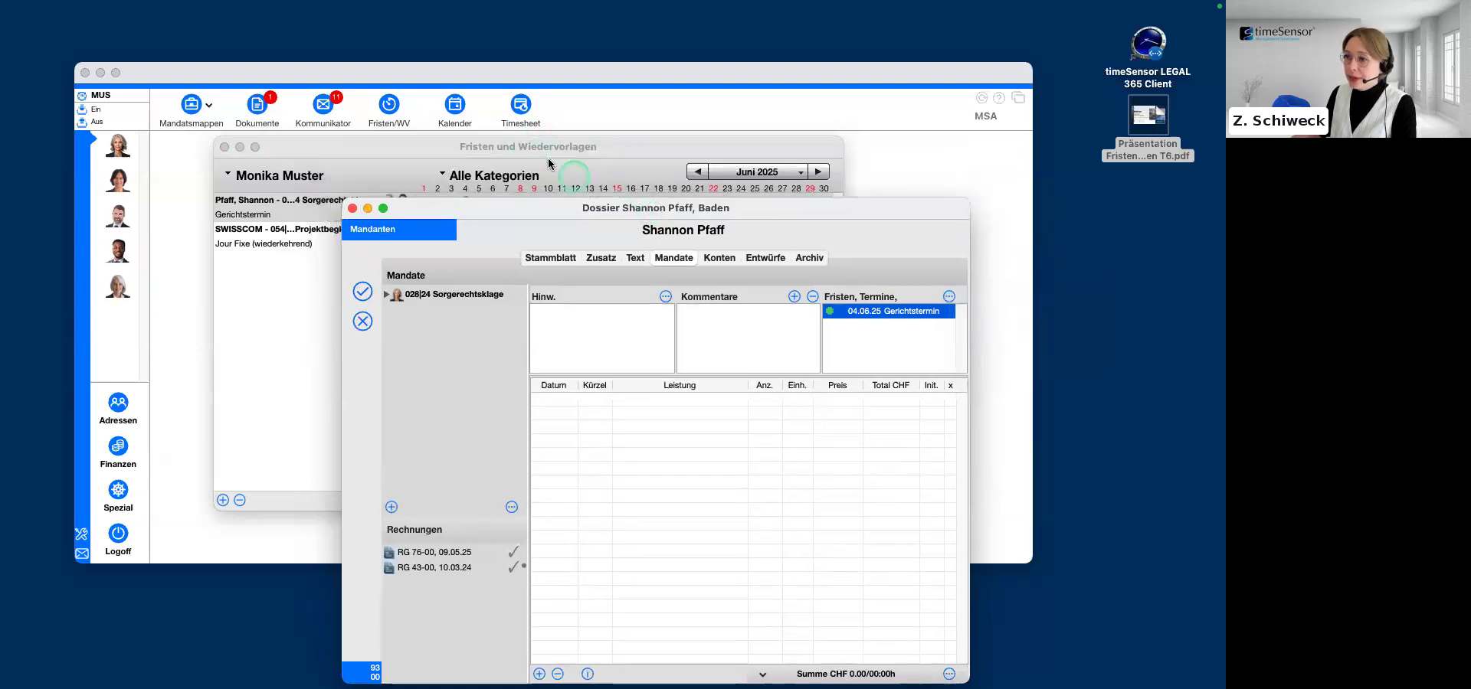
{"action": "left_click", "coordinate": [362, 291]}
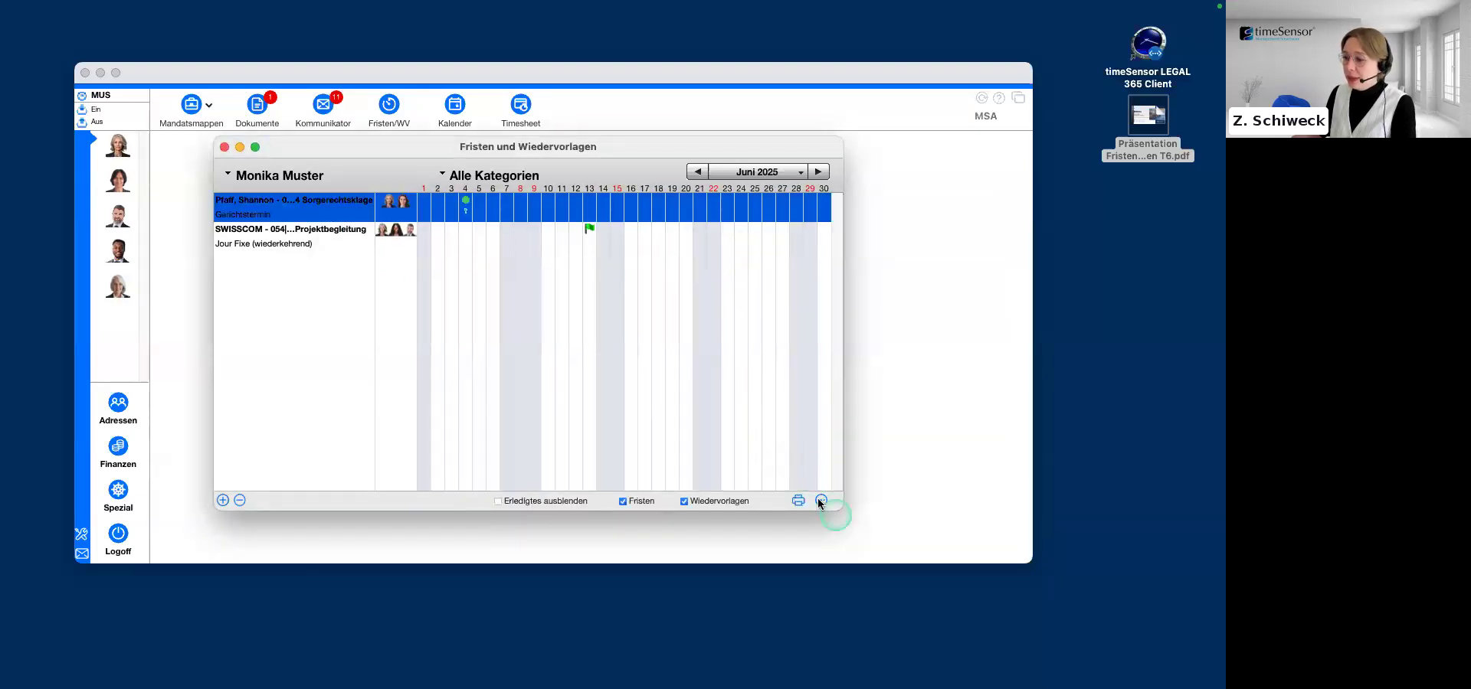
Step: Reopen the Sorgerechtsklage Mandatsmappe, inspect the category and user filters for its Fristen and Termine, and close it
{"action": "left_click", "coordinate": [820, 502]}
{"action": "left_click", "coordinate": [858, 512]}
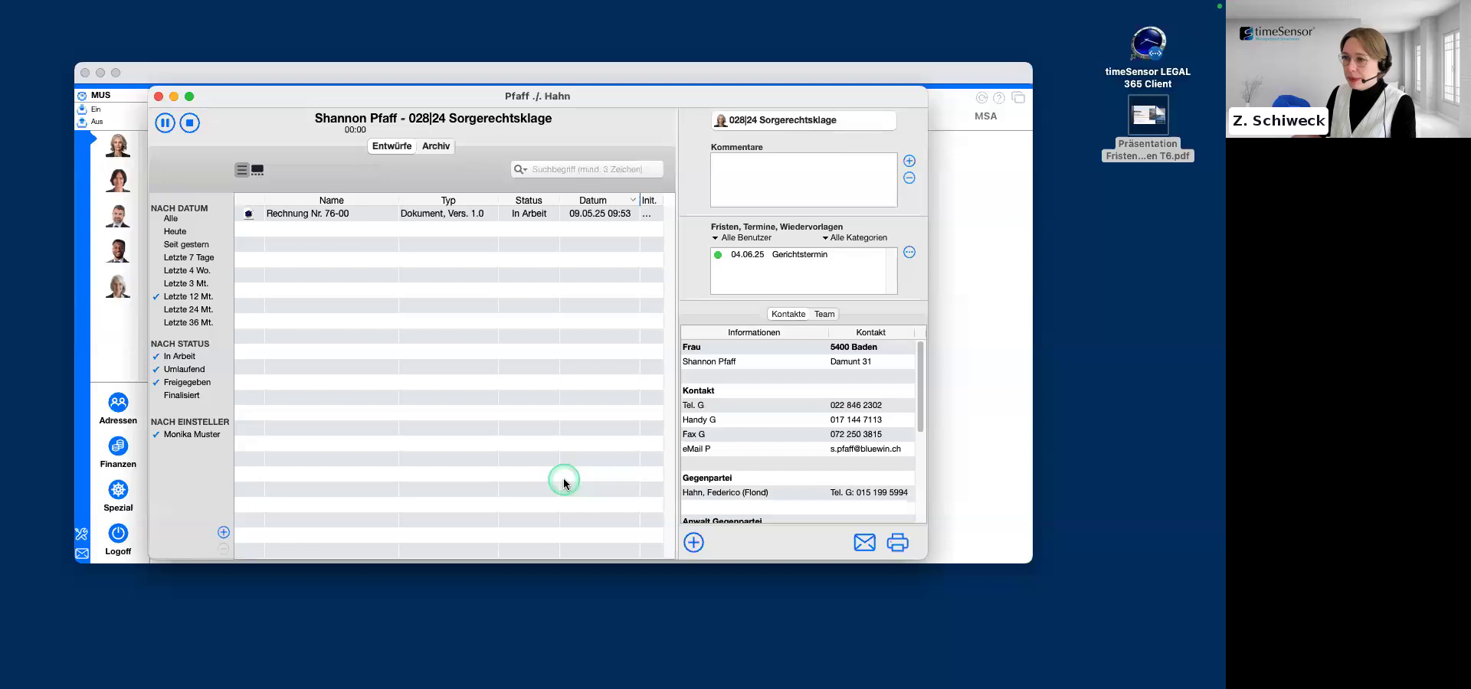
{"action": "left_click", "coordinate": [822, 258]}
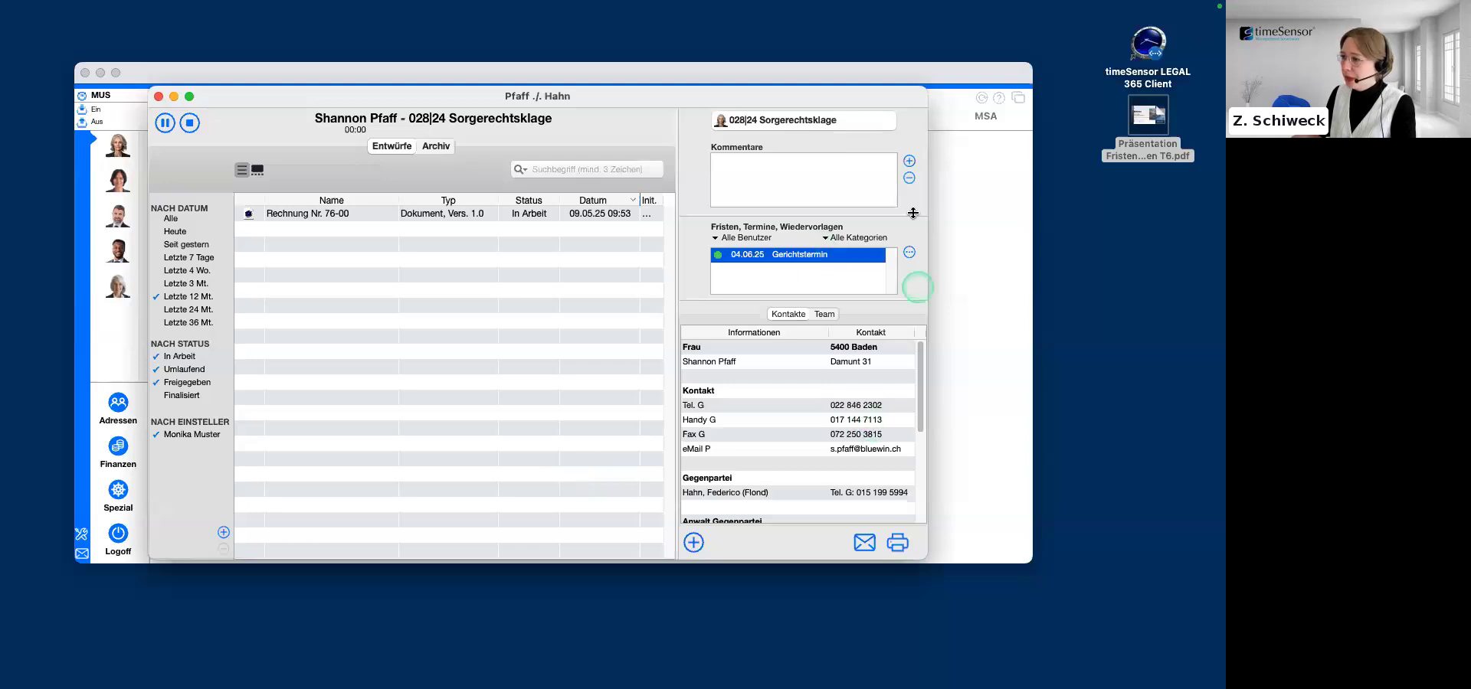
{"action": "left_click", "coordinate": [827, 239]}
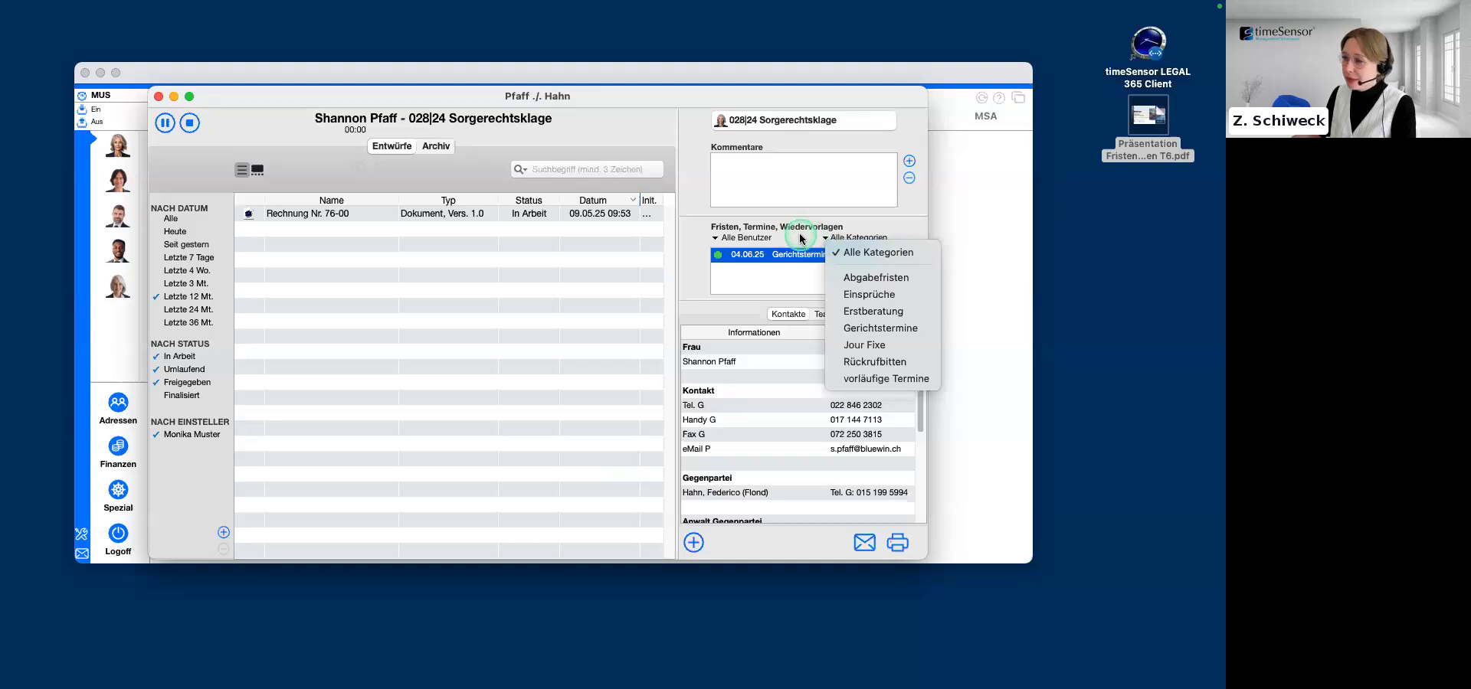
{"action": "left_click", "coordinate": [800, 238]}
{"action": "left_click", "coordinate": [717, 239]}
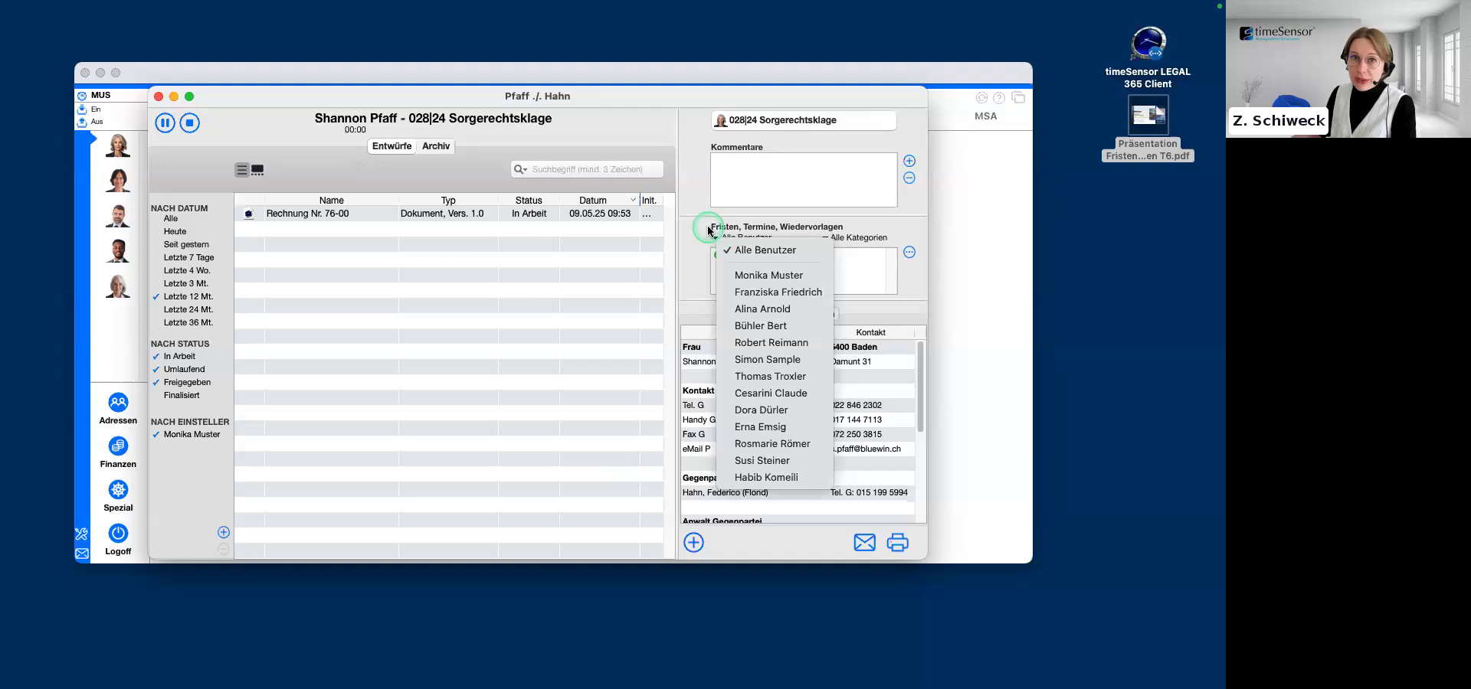
{"action": "left_click", "coordinate": [708, 231]}
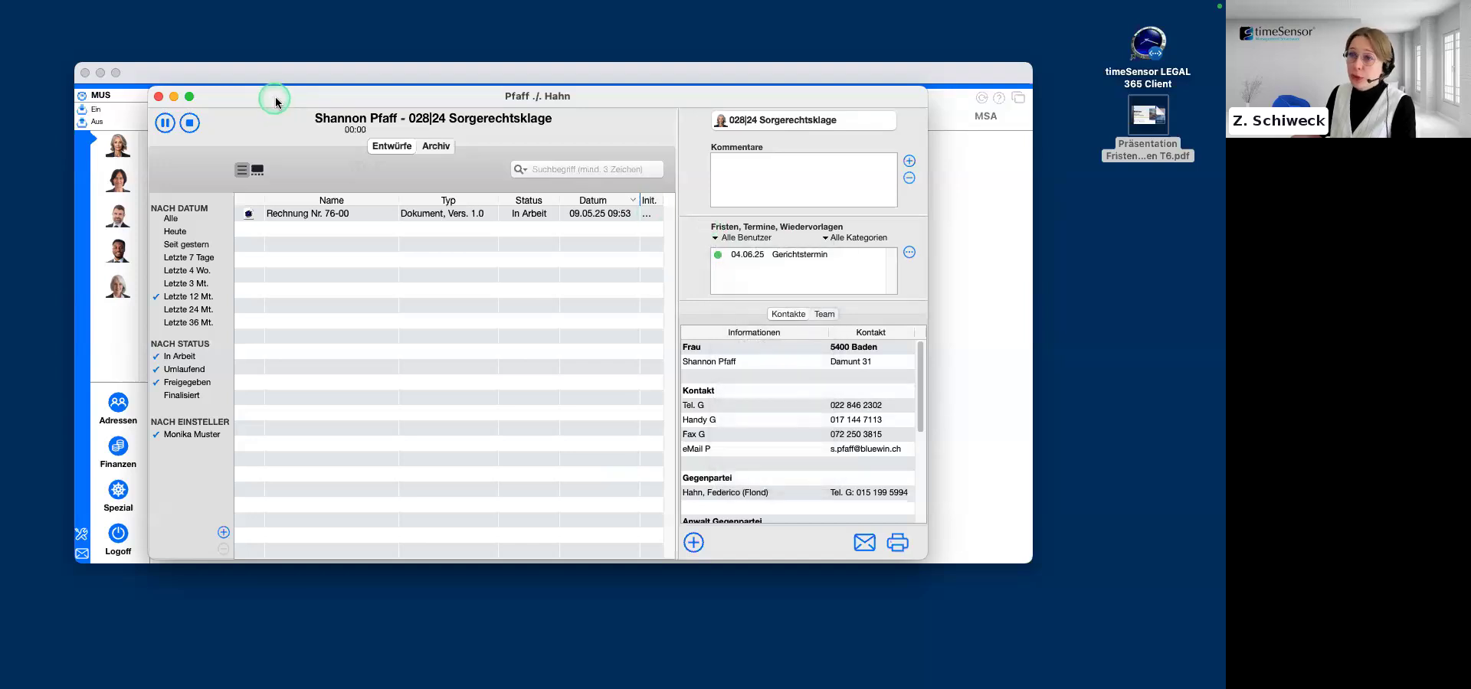
{"action": "left_click", "coordinate": [159, 97]}
{"action": "left_click", "coordinate": [512, 332]}
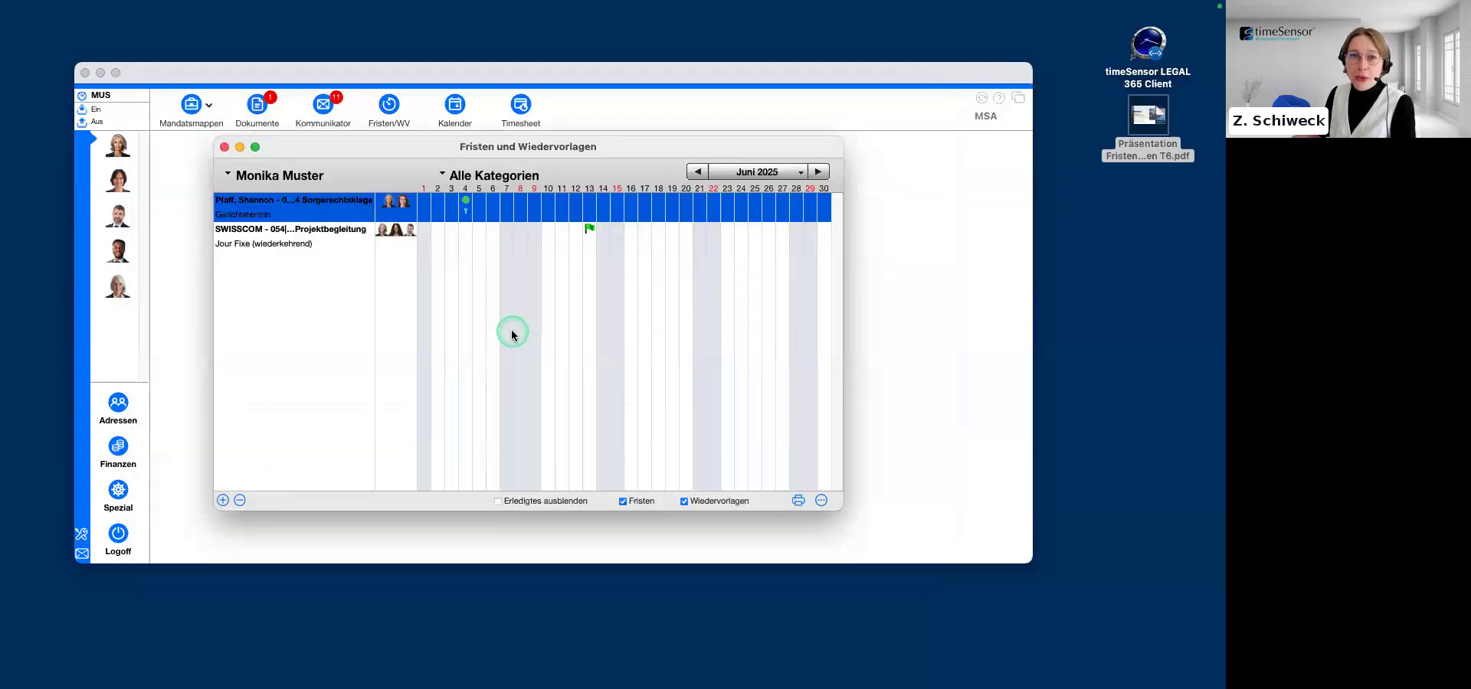